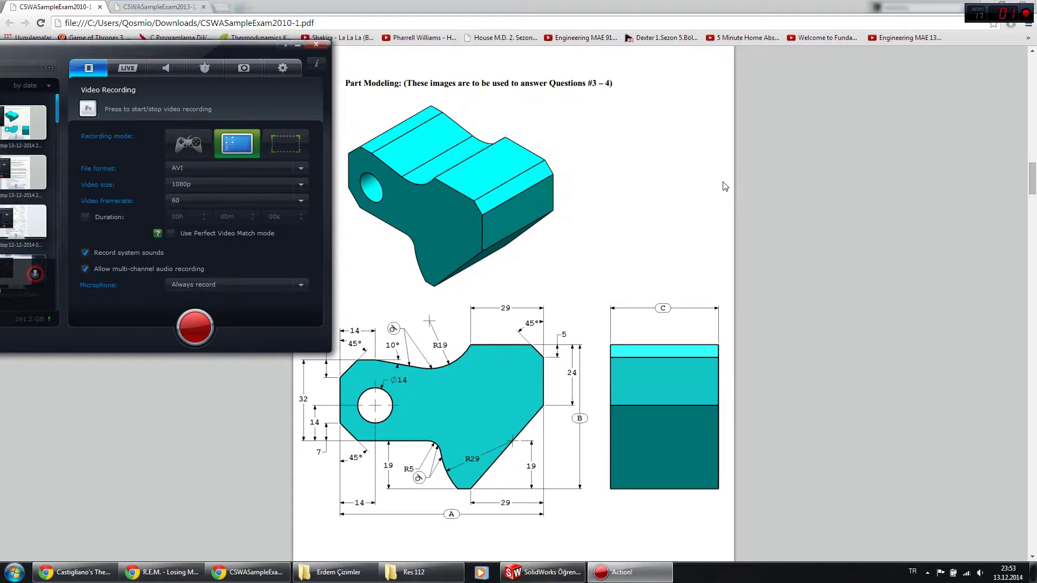
Bring the exam PDF forward and highlight the Step 1 A, B, C values.
left_click(407, 517)
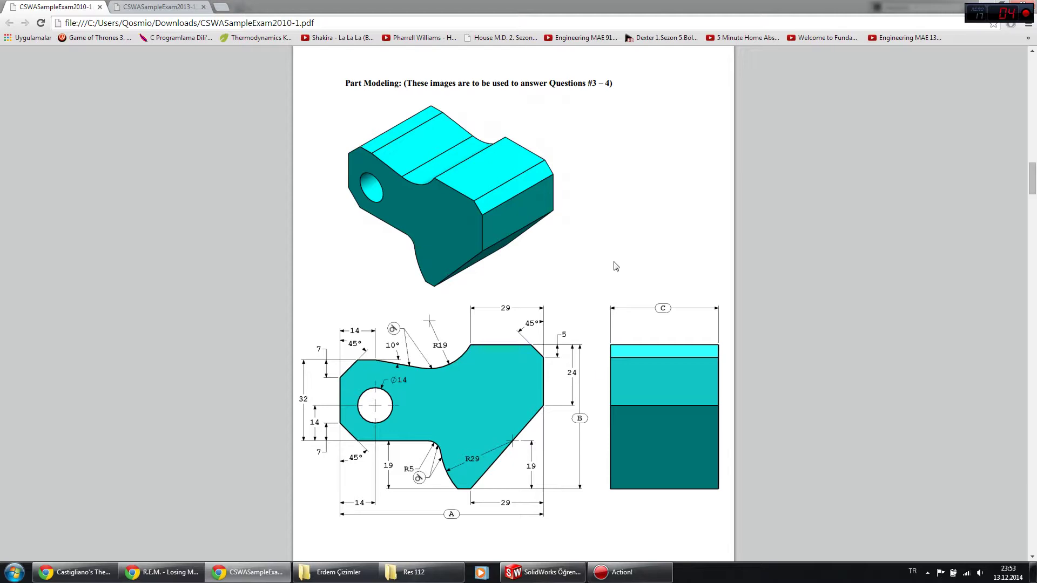
scroll(548, 302, "down", 2)
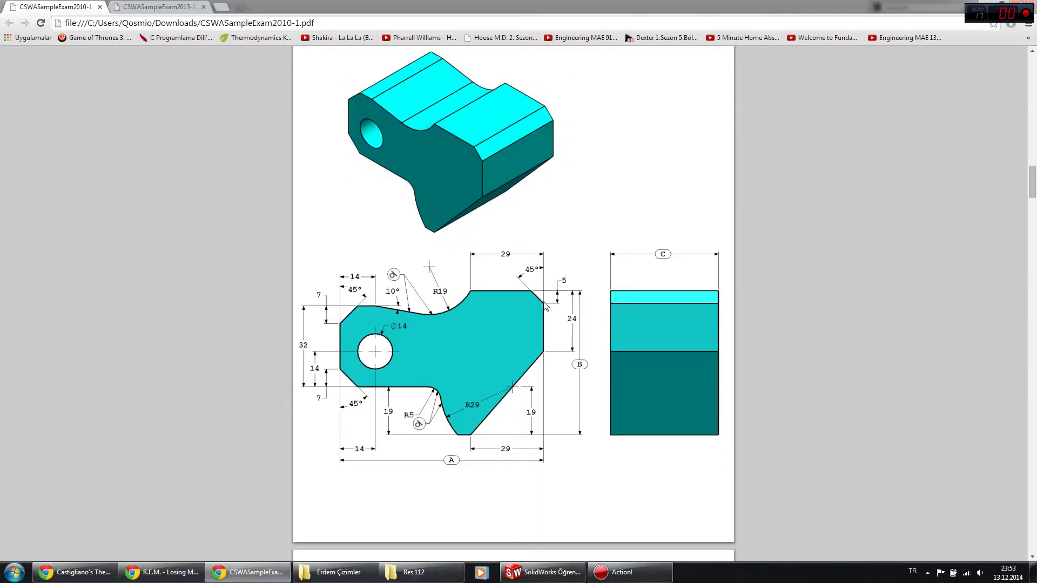
scroll(548, 301, "down", 1)
scroll(540, 305, "down", 2)
scroll(513, 303, "down", 2)
scroll(443, 306, "down", 2)
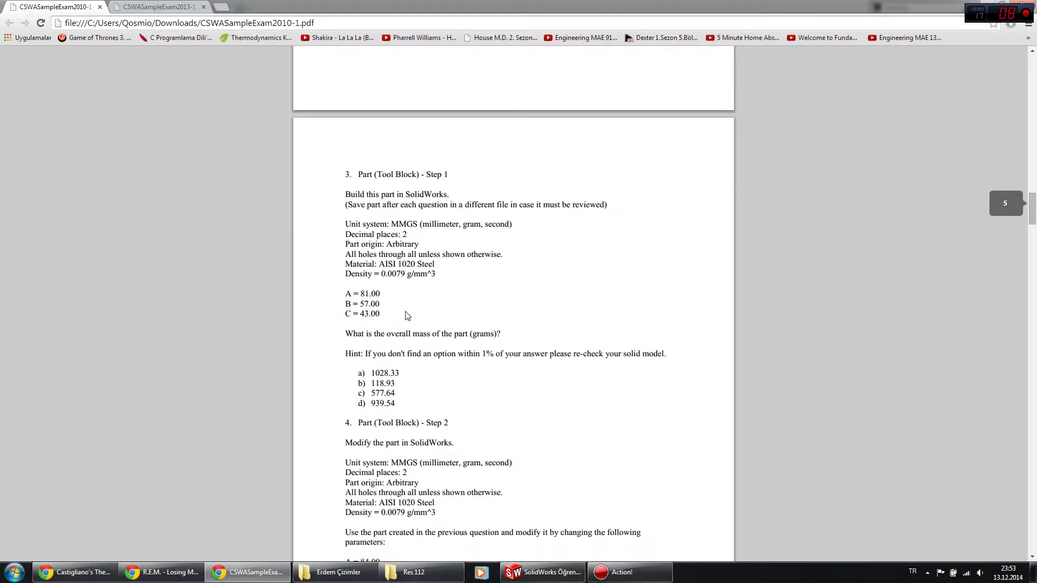
left_click_drag(382, 315, 346, 292)
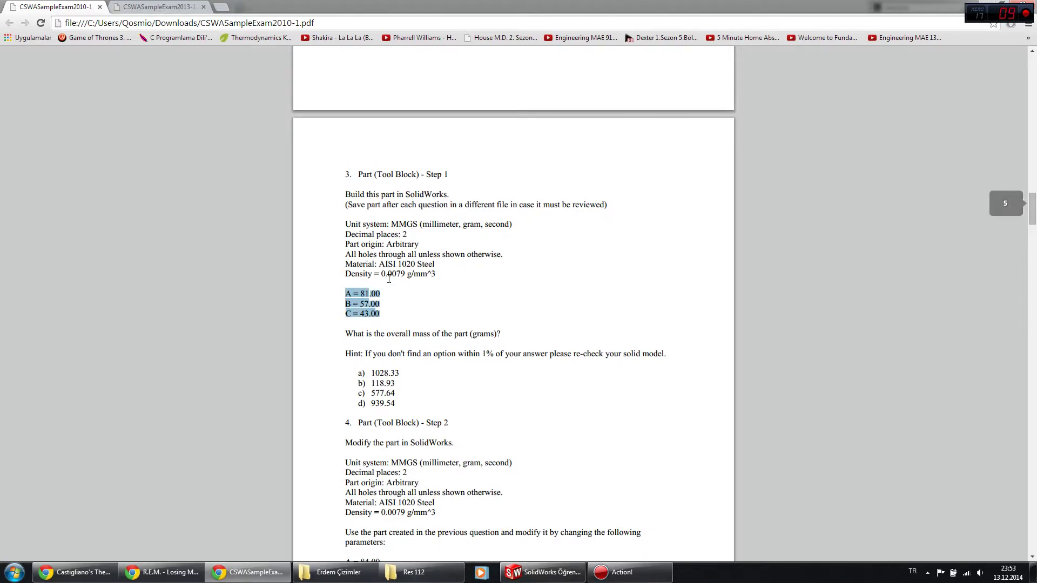
Highlight the Step 2 values A = 84.00, B = 59.00, C = 45.00 in the PDF.
scroll(529, 203, "up", 7)
scroll(594, 194, "down", 1)
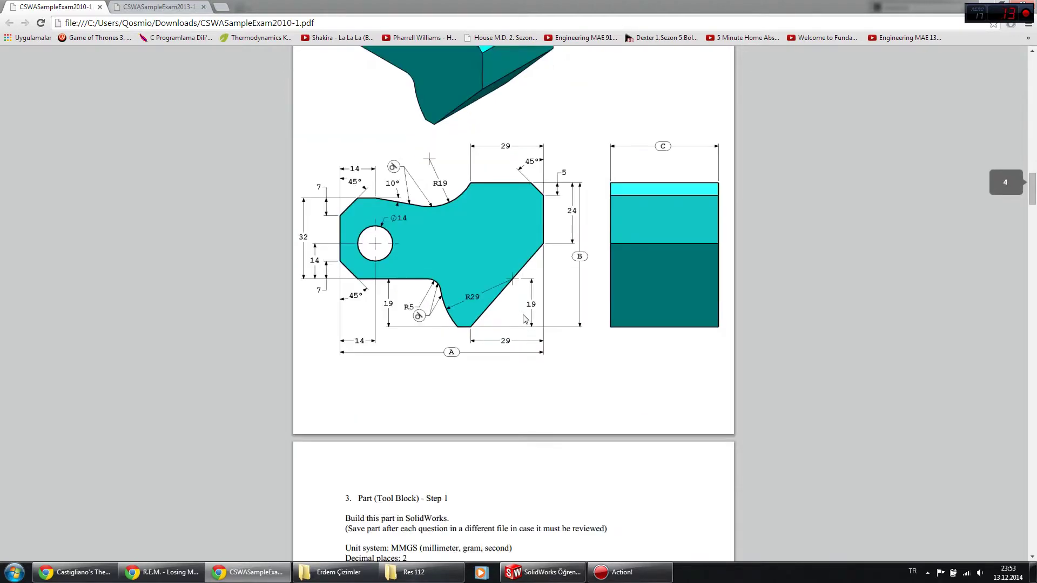
scroll(463, 209, "down", 1)
scroll(452, 309, "down", 3)
scroll(451, 309, "down", 1)
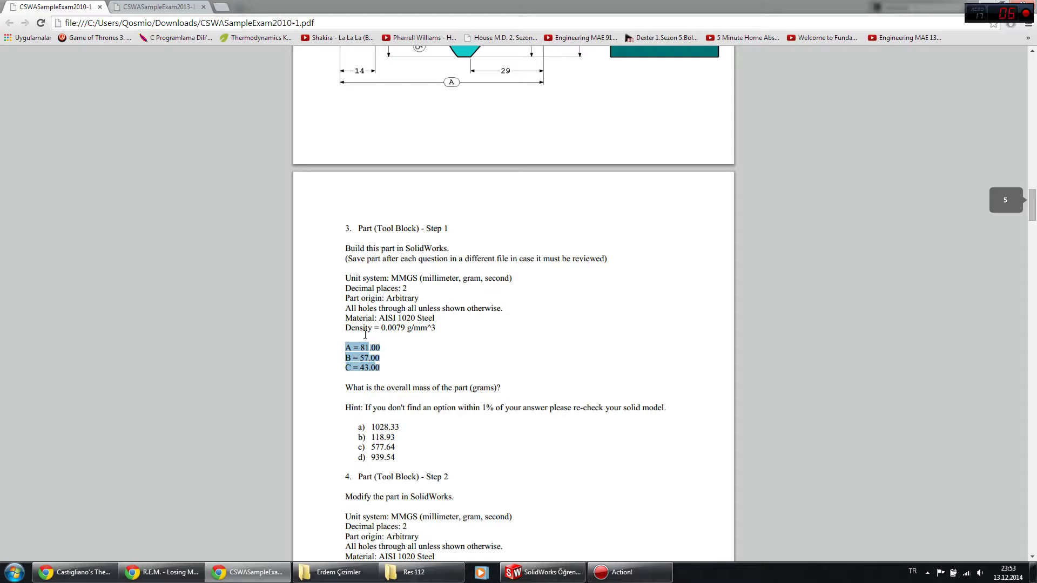
scroll(398, 362, "down", 2)
left_click_drag(353, 323, 446, 333)
left_click(446, 332)
scroll(446, 333, "down", 3)
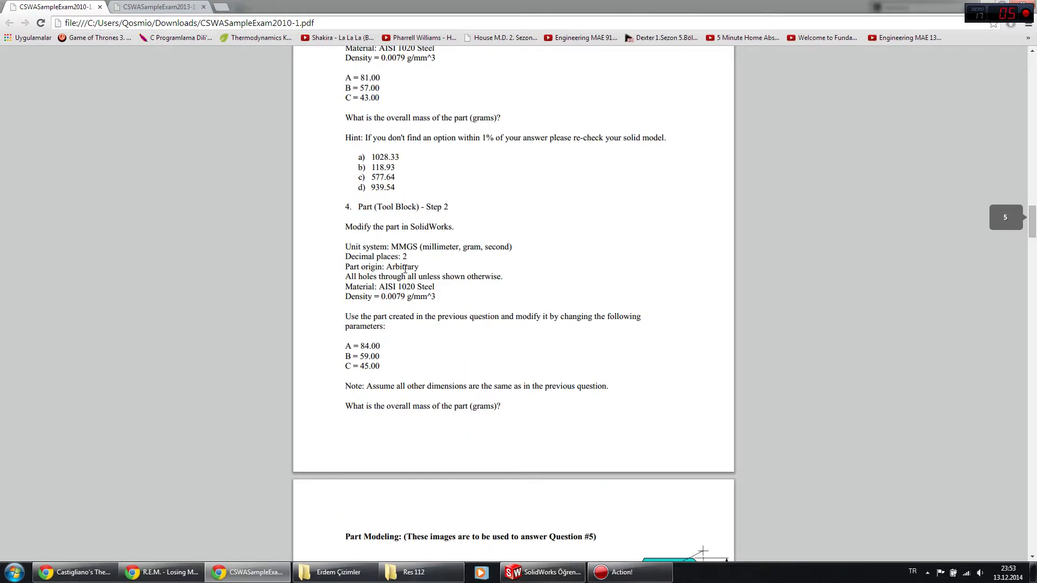
left_click_drag(345, 385, 614, 384)
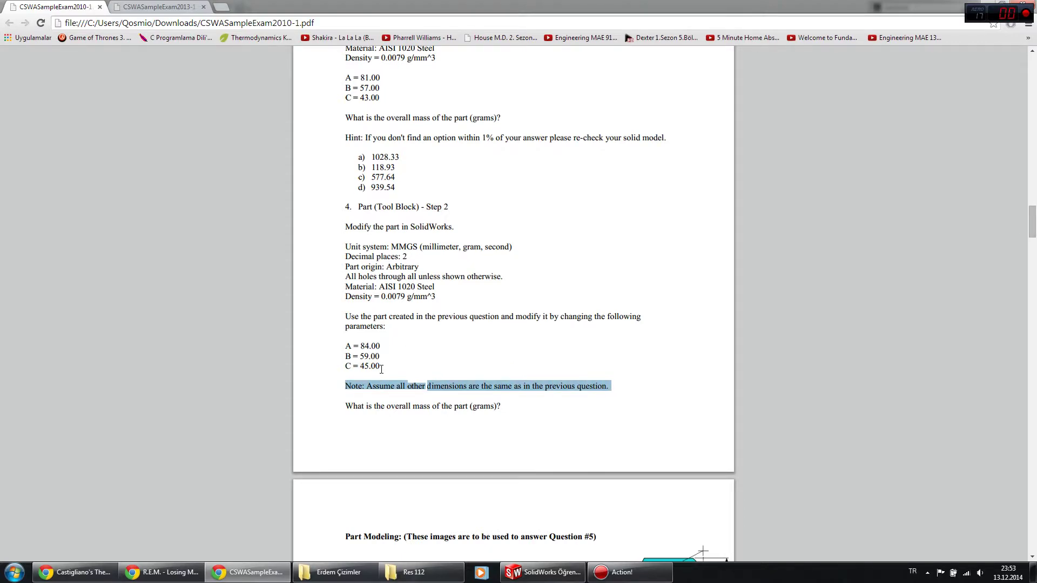
left_click_drag(382, 367, 346, 345)
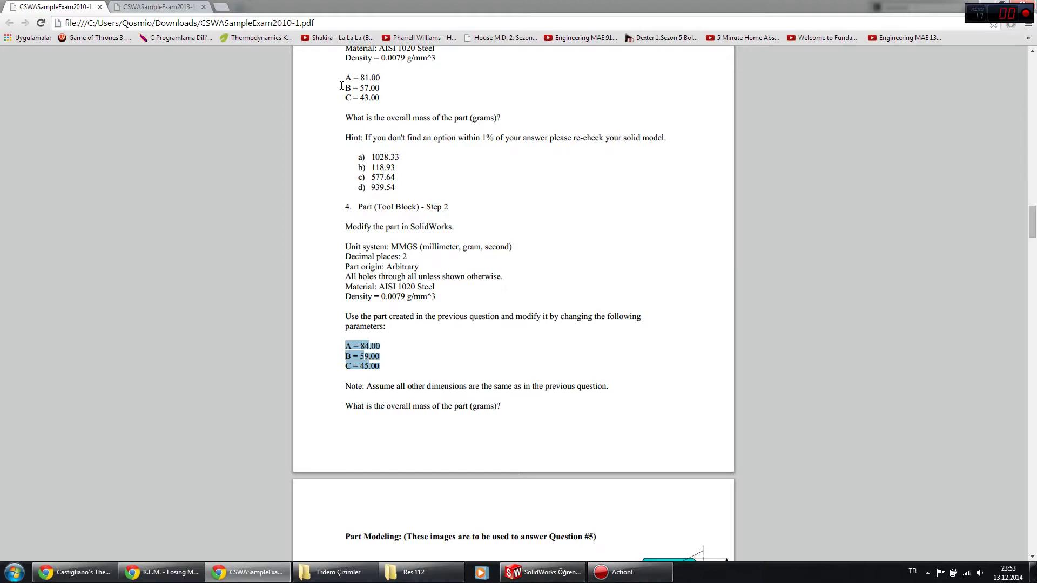
Scroll down the PDF and highlight the Step 3 parameter values.
scroll(387, 370, "down", 6)
scroll(387, 324, "up", 4)
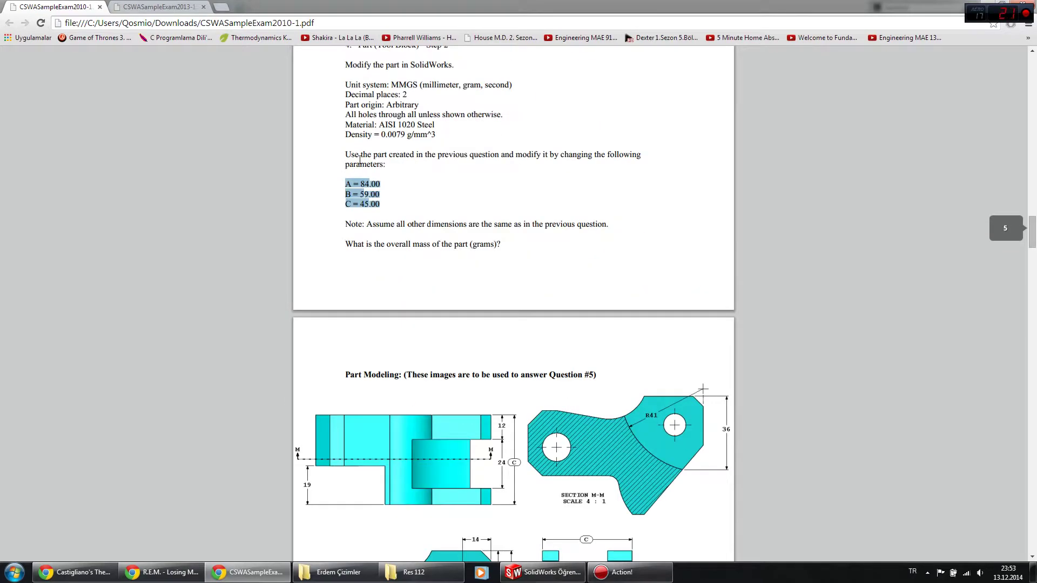
scroll(387, 210, "down", 4)
scroll(387, 216, "down", 5)
scroll(422, 240, "down", 2)
scroll(465, 254, "up", 4)
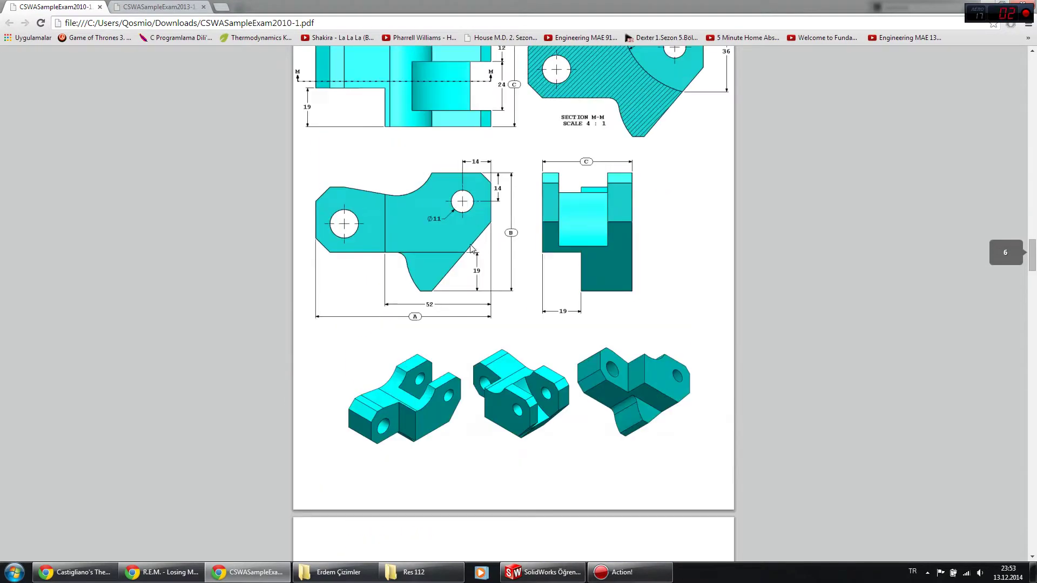
scroll(436, 286, "down", 1)
scroll(448, 313, "down", 3)
scroll(467, 343, "down", 1)
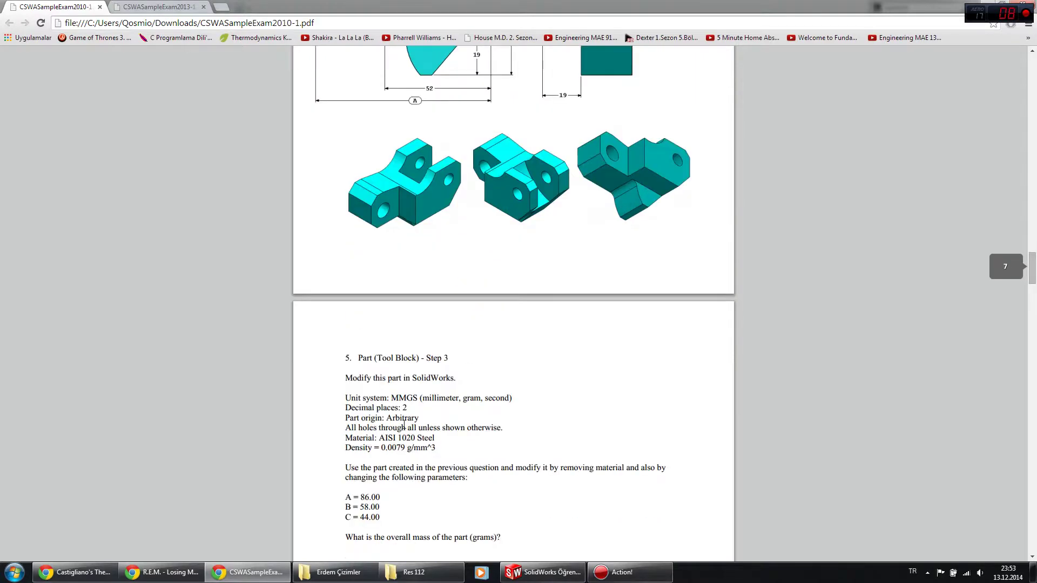
scroll(486, 270, "up", 4)
scroll(521, 210, "up", 1)
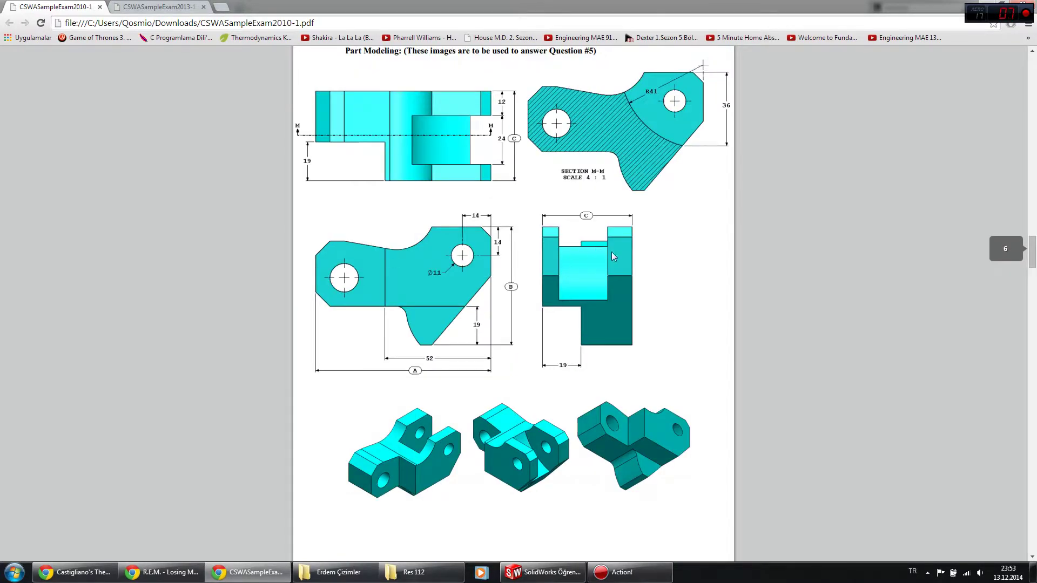
scroll(387, 475, "down", 5)
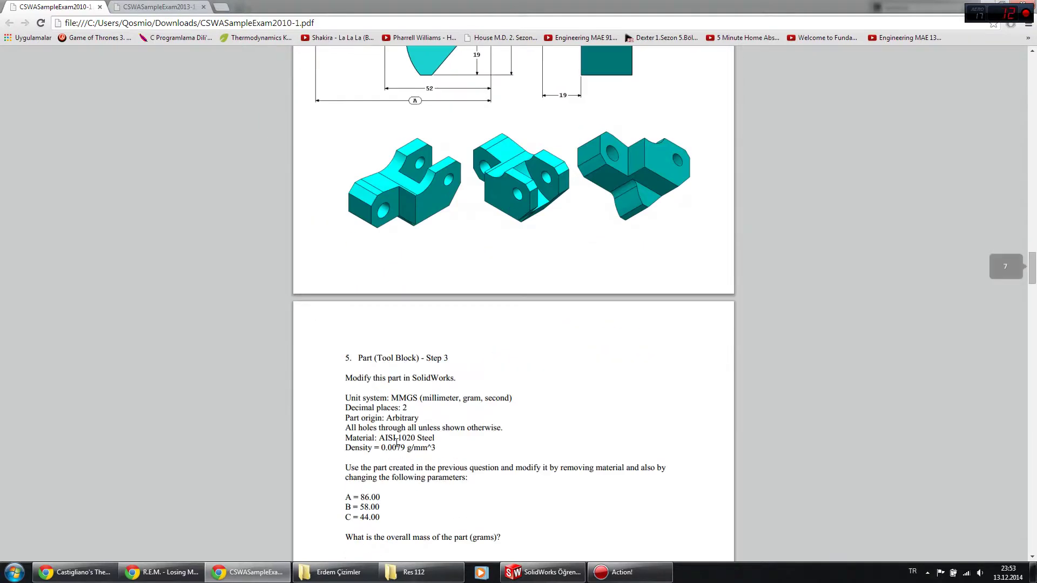
scroll(394, 440, "down", 2)
left_click_drag(381, 413, 331, 387)
Scroll past the Step 4 text and return to the Question #6 part drawings.
scroll(352, 391, "down", 4)
scroll(352, 391, "down", 5)
scroll(410, 378, "down", 5)
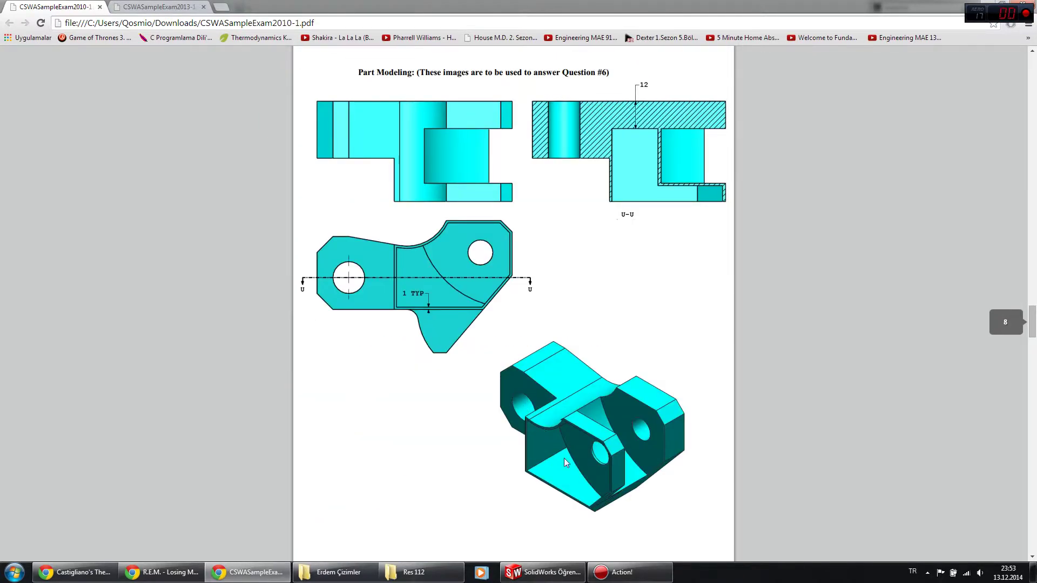
scroll(556, 441, "down", 4)
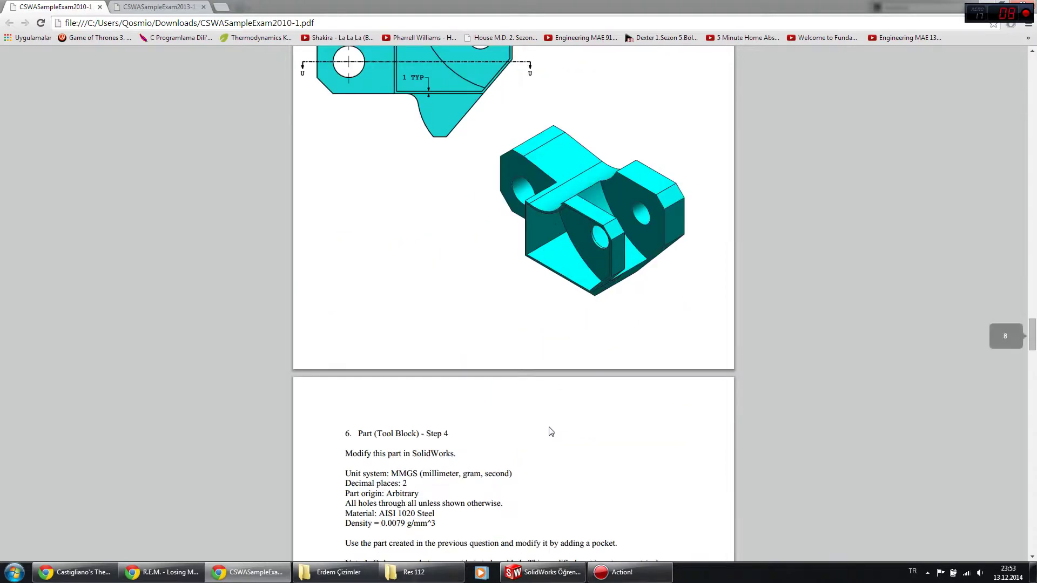
scroll(336, 344, "down", 2)
scroll(398, 451, "down", 3)
scroll(406, 405, "up", 1)
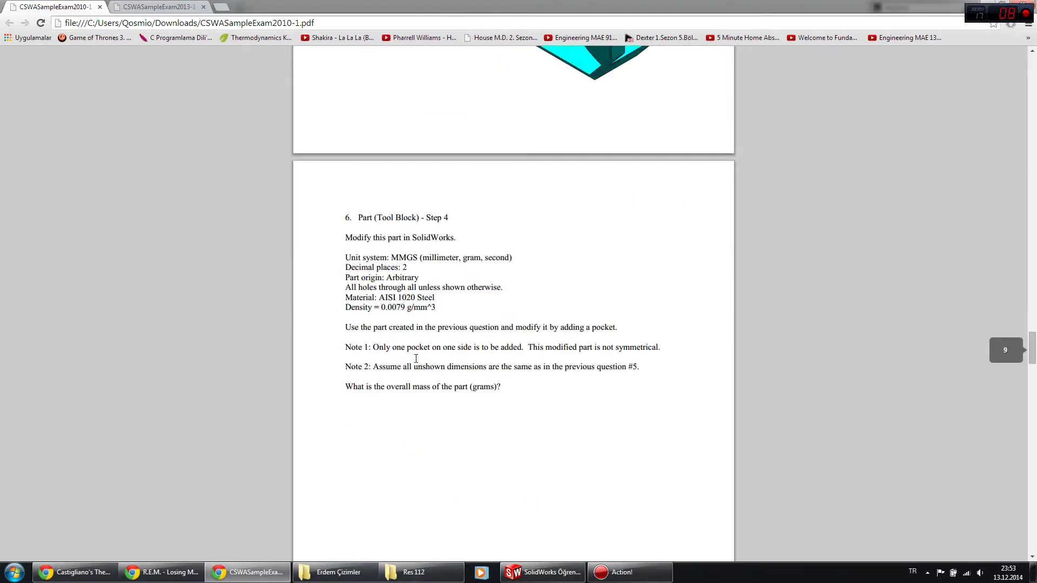
scroll(418, 297, "down", 8)
scroll(419, 298, "up", 6)
scroll(419, 299, "up", 1)
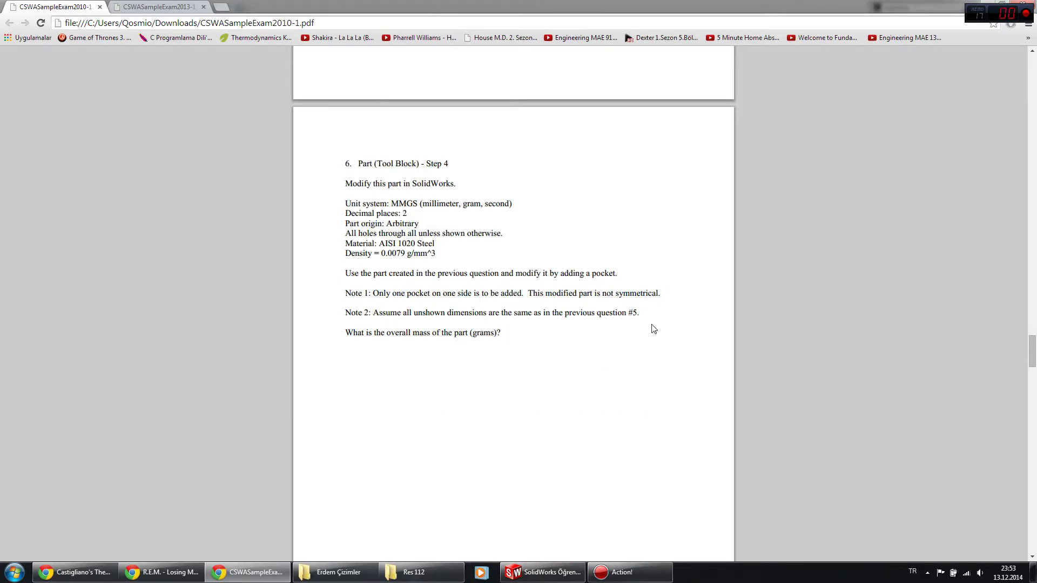
scroll(497, 259, "up", 5)
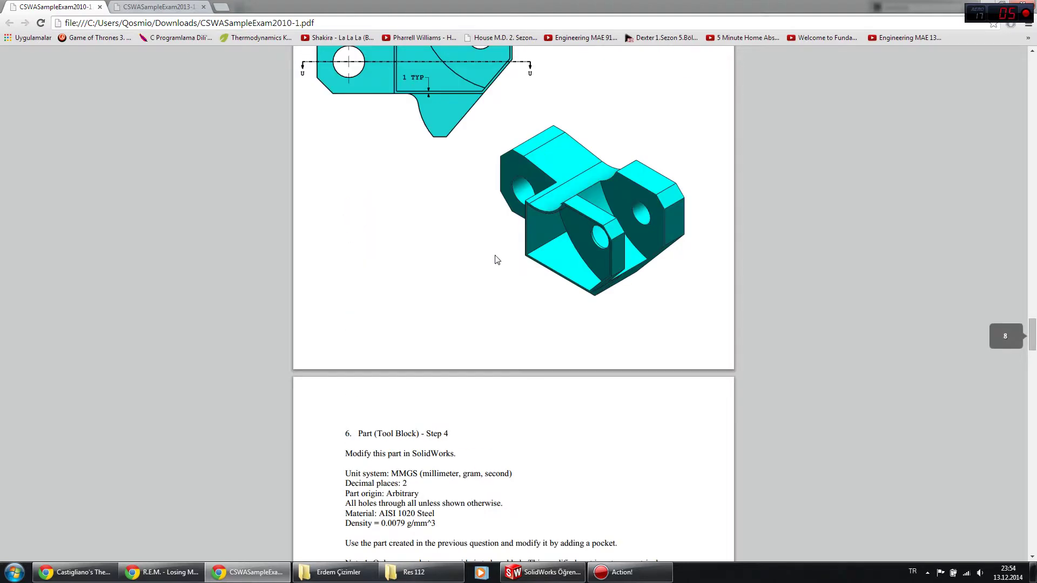
scroll(497, 260, "up", 5)
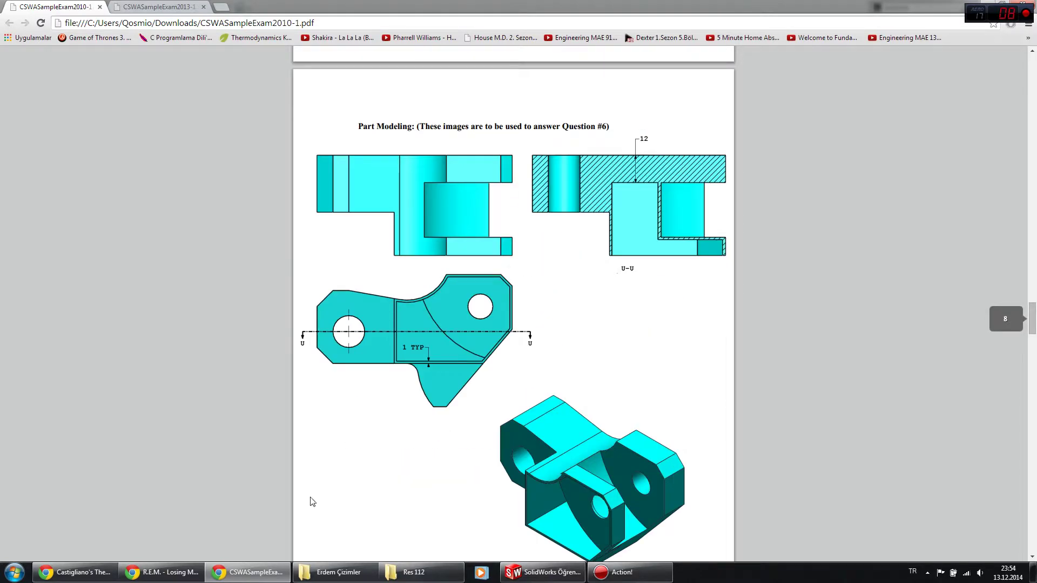
Switch to SolidWorks and create a new Parça document, Part12.
key("alt+Tab")
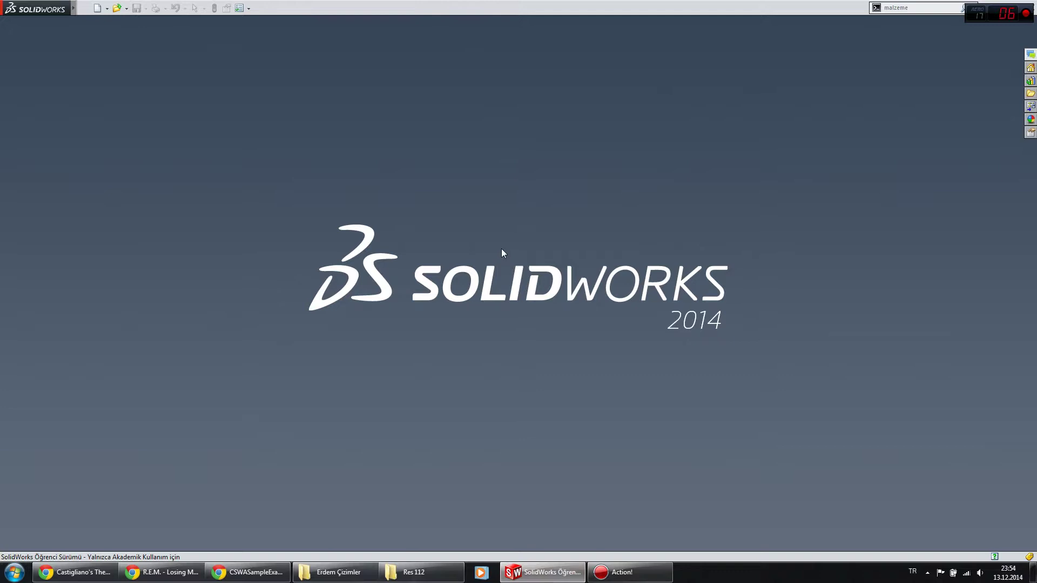
key("ctrl+n")
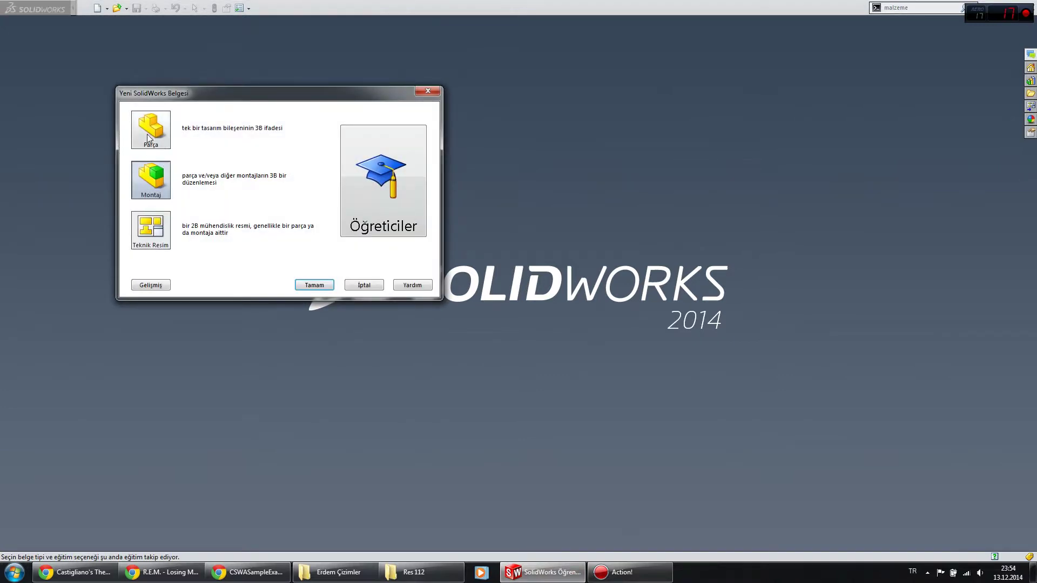
double_click(151, 130)
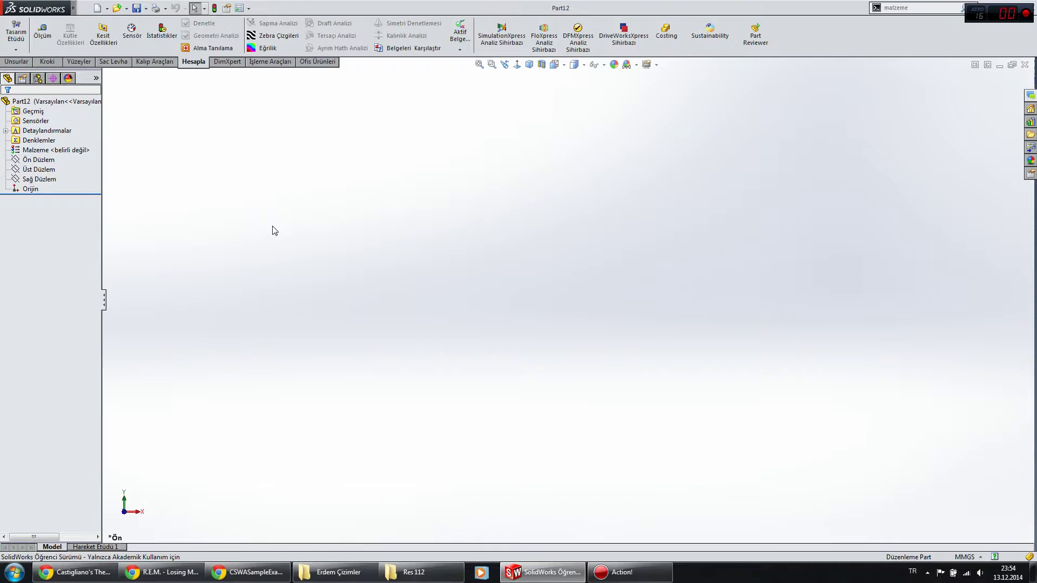
Set Denklemler visibility to automatic in the Hide/Show Tree Items options.
right_click(80, 138)
left_click(118, 158)
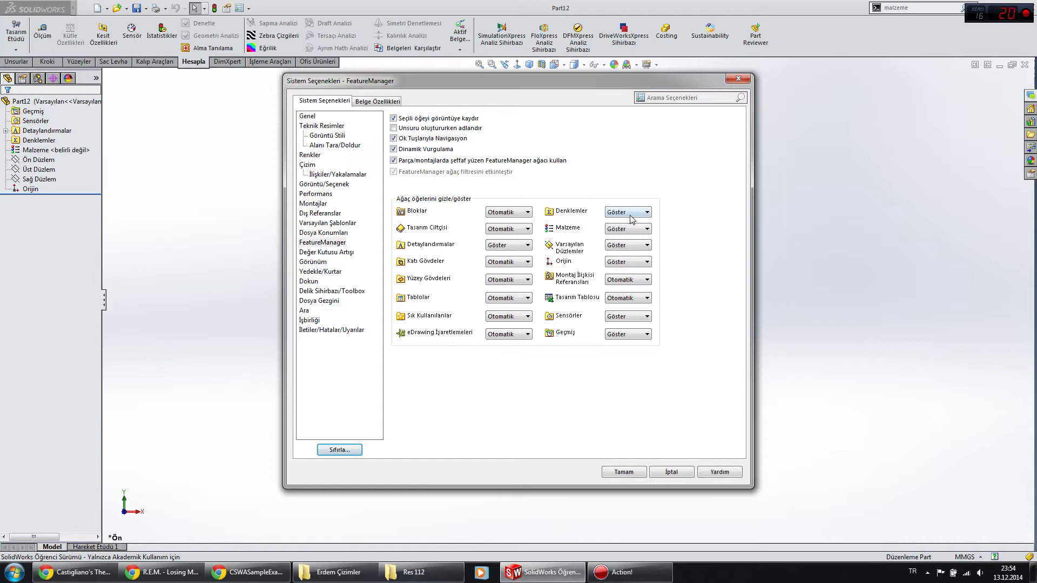
left_click(630, 215)
left_click(619, 222)
left_click(623, 472)
Reopen and dismiss the design tree context menu, briefly selecting Sensörler.
right_click(72, 118)
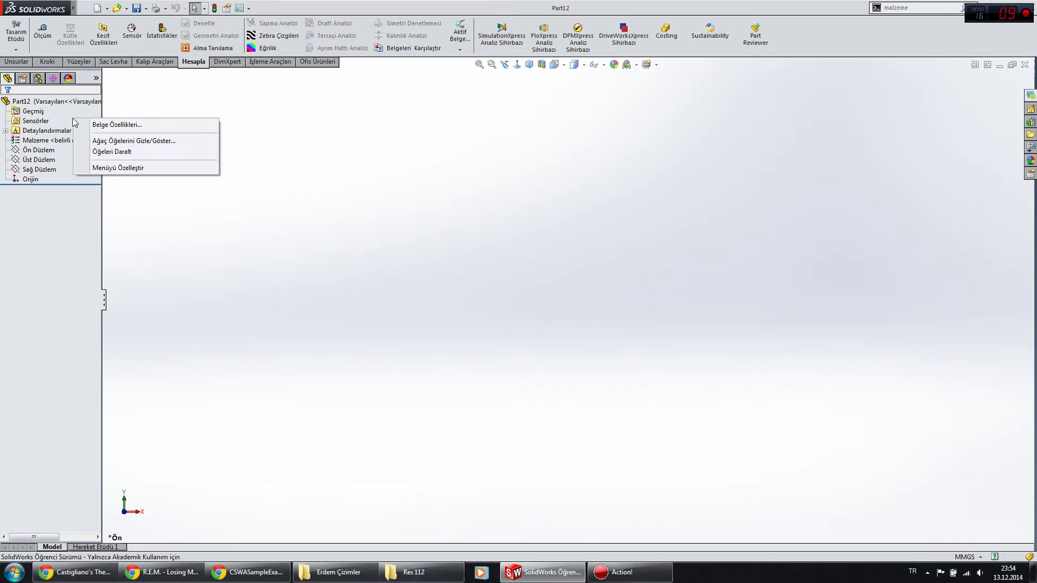
key("Escape")
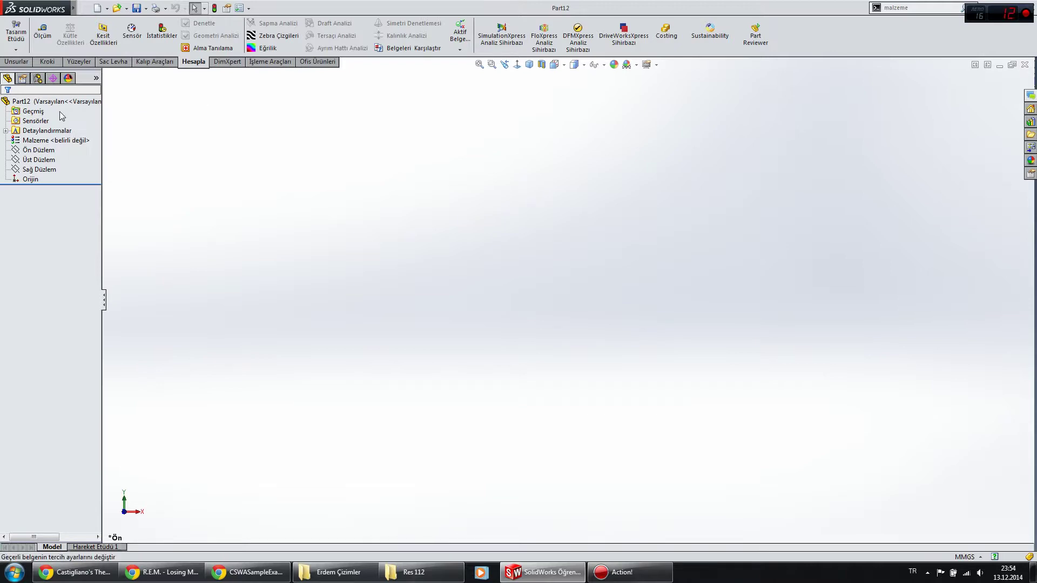
right_click(76, 116)
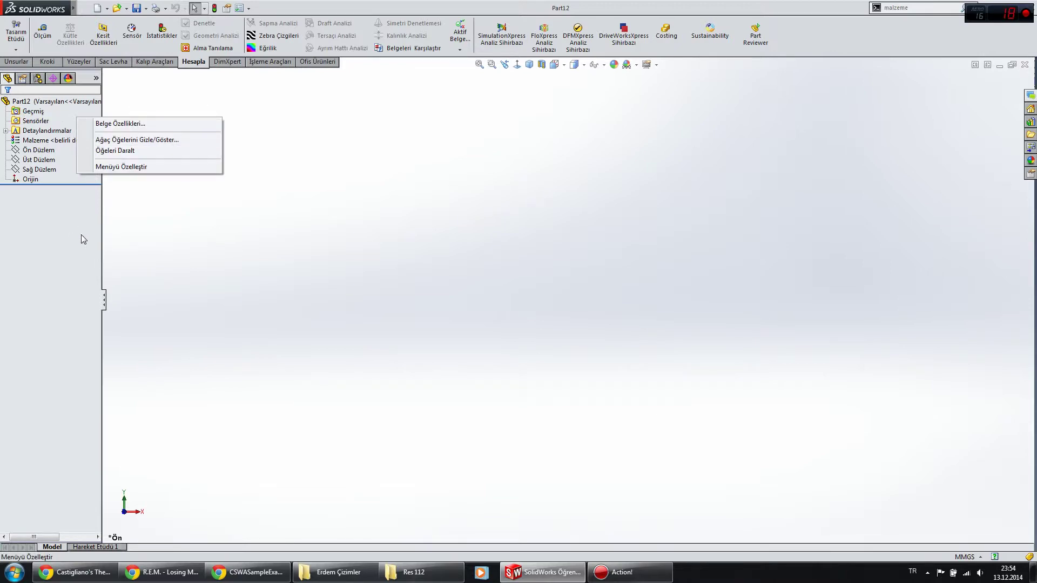
left_click(72, 116)
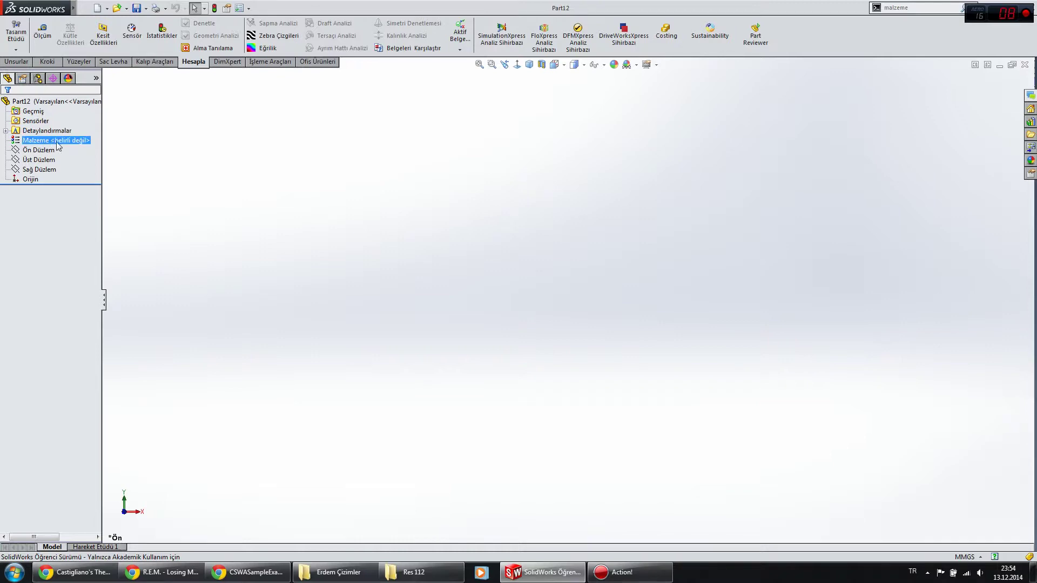
left_click(37, 121)
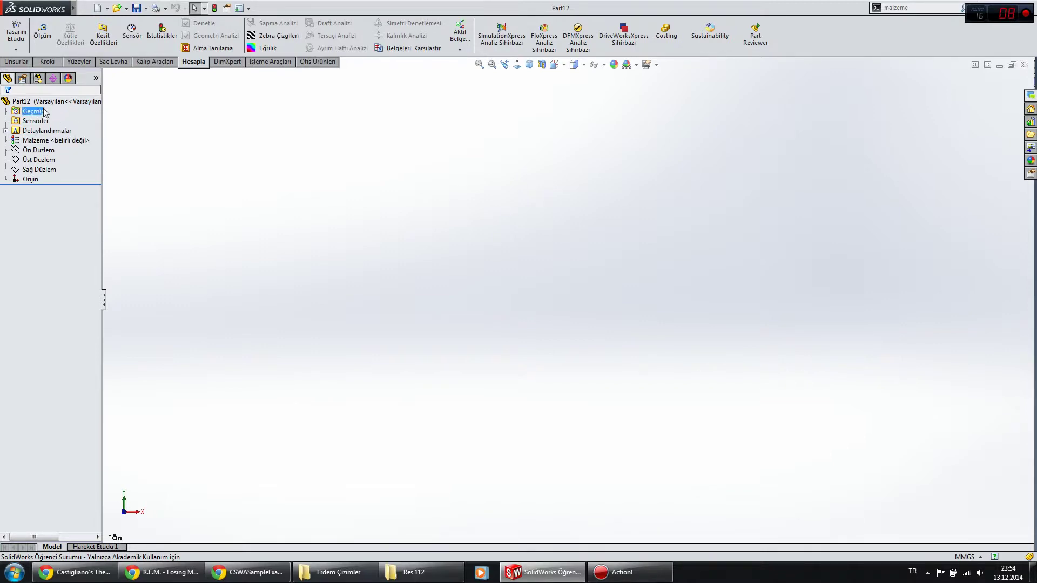
key("Escape")
Try context menus on the material and Ön Düzlem items, ending with the tree menu open.
right_click(77, 113)
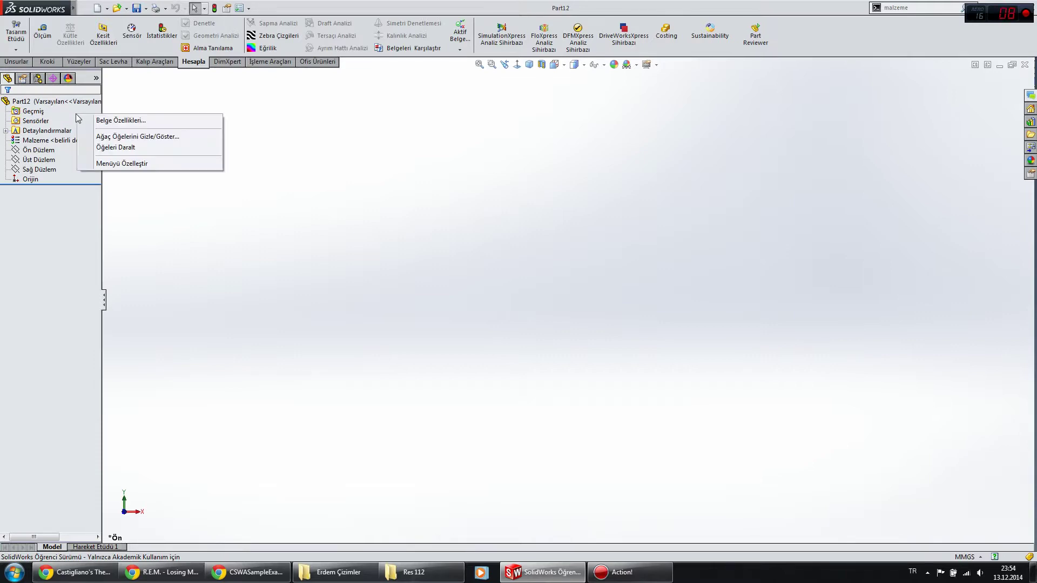
key("Escape")
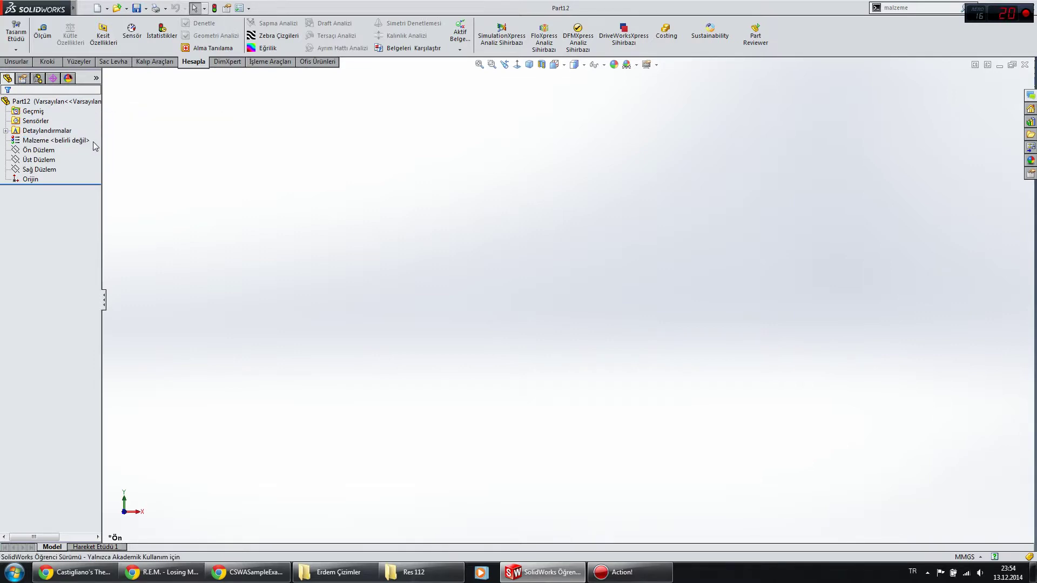
right_click(95, 142)
key("Escape")
right_click(89, 141)
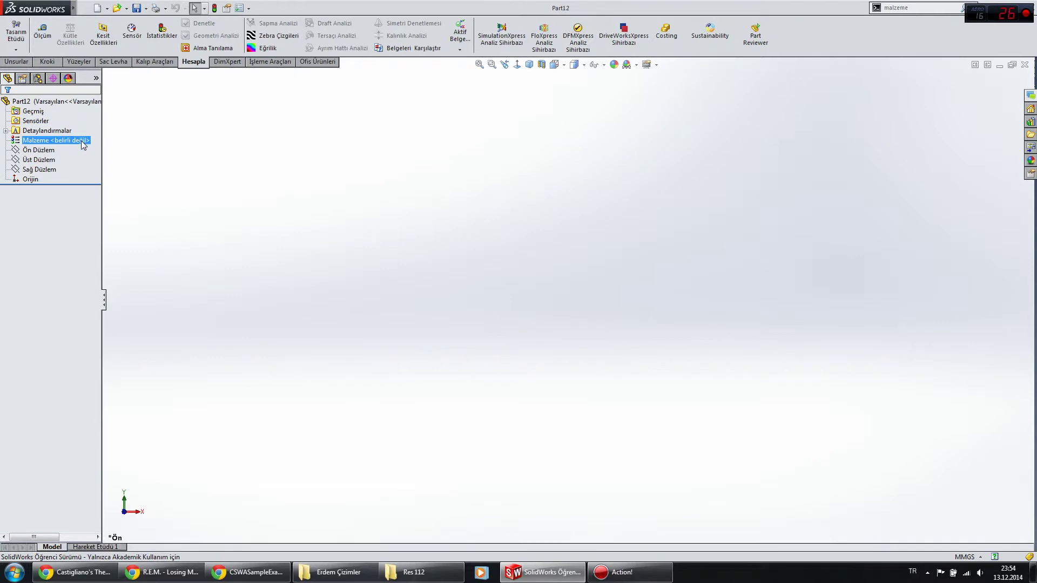
left_click(79, 151)
right_click(80, 152)
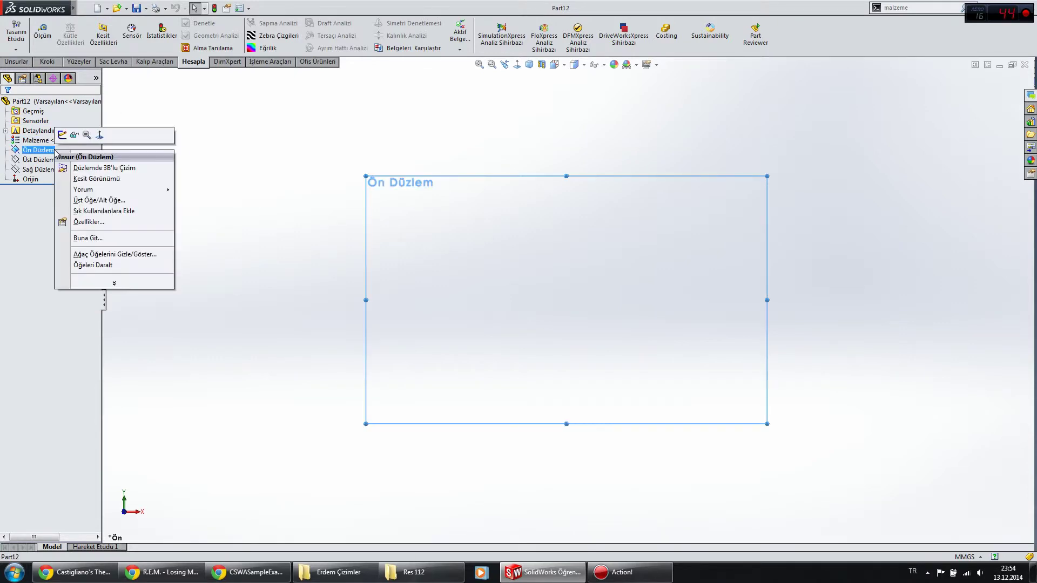
key("Escape")
right_click(79, 151)
key("Escape")
key("Escape")
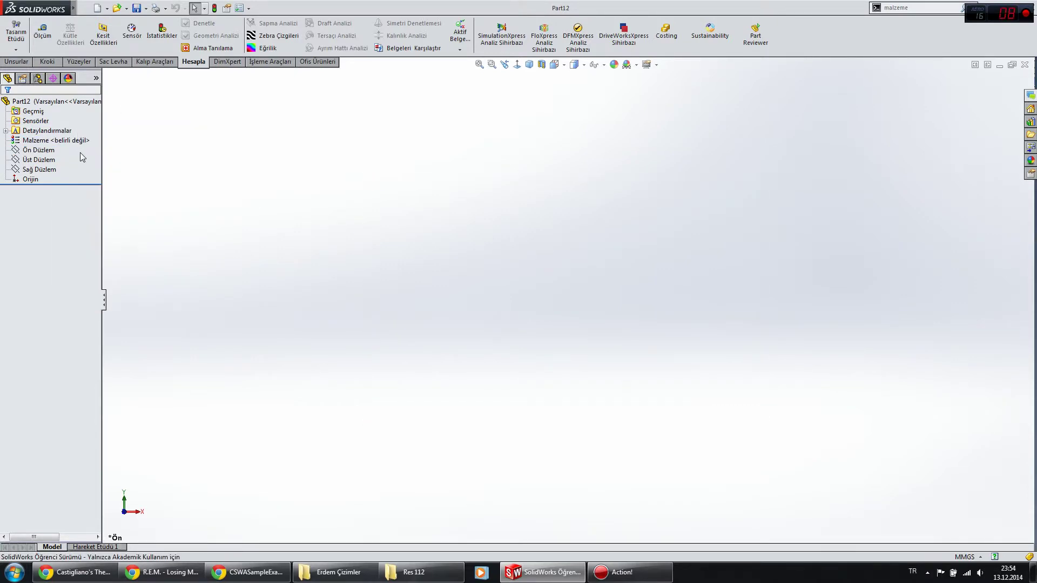
right_click(83, 156)
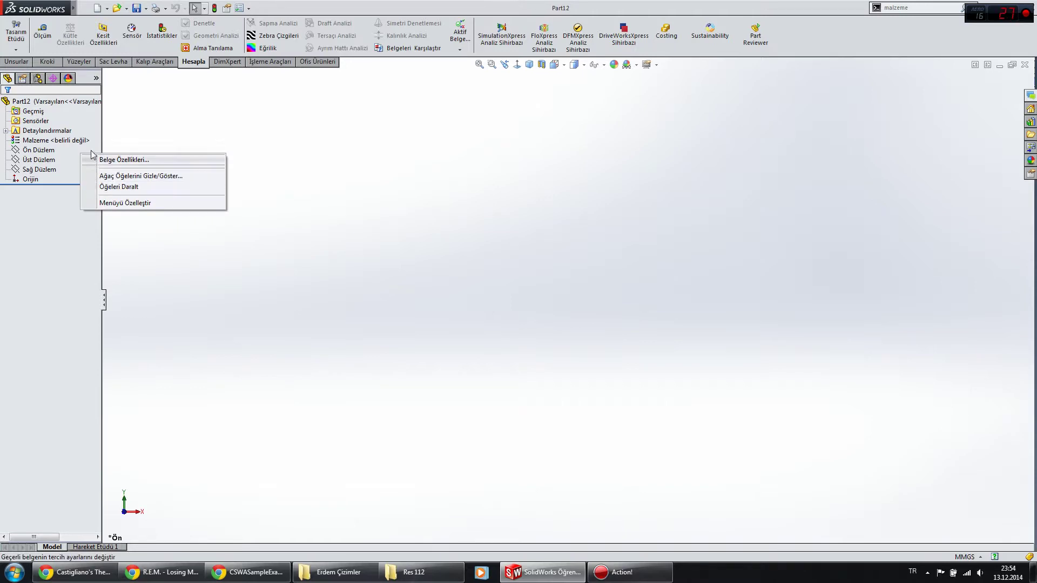
key("Escape")
right_click(81, 117)
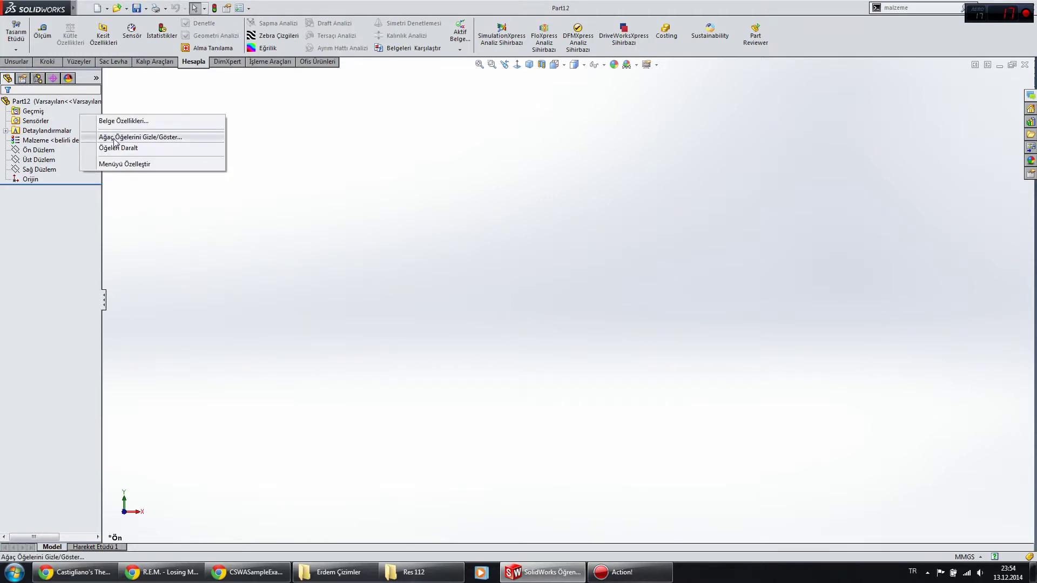
Set Denklemler to Göster in Hide/Show Tree Items and confirm with OK.
left_click(114, 138)
left_click(629, 212)
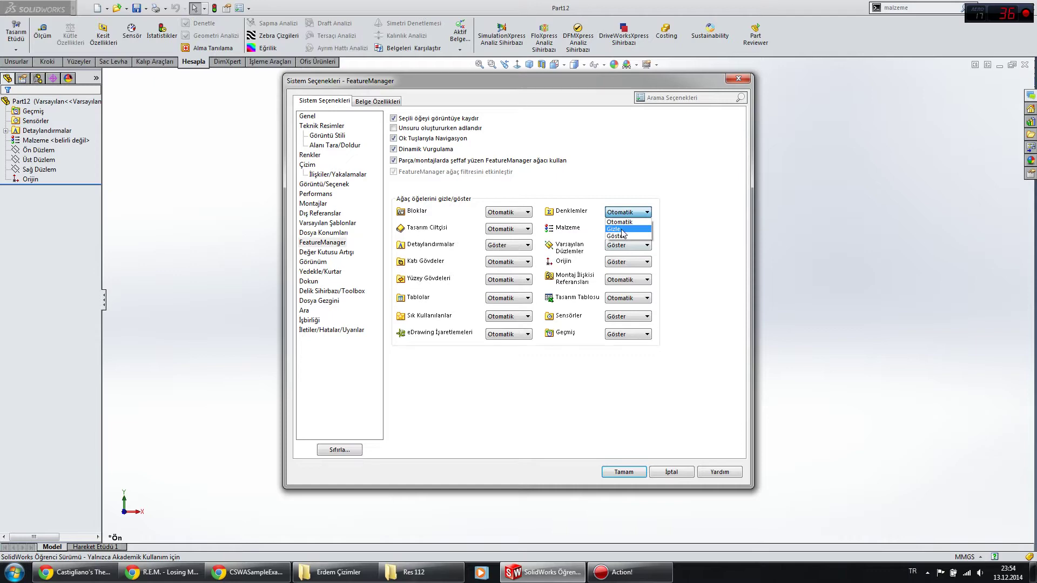
left_click(621, 236)
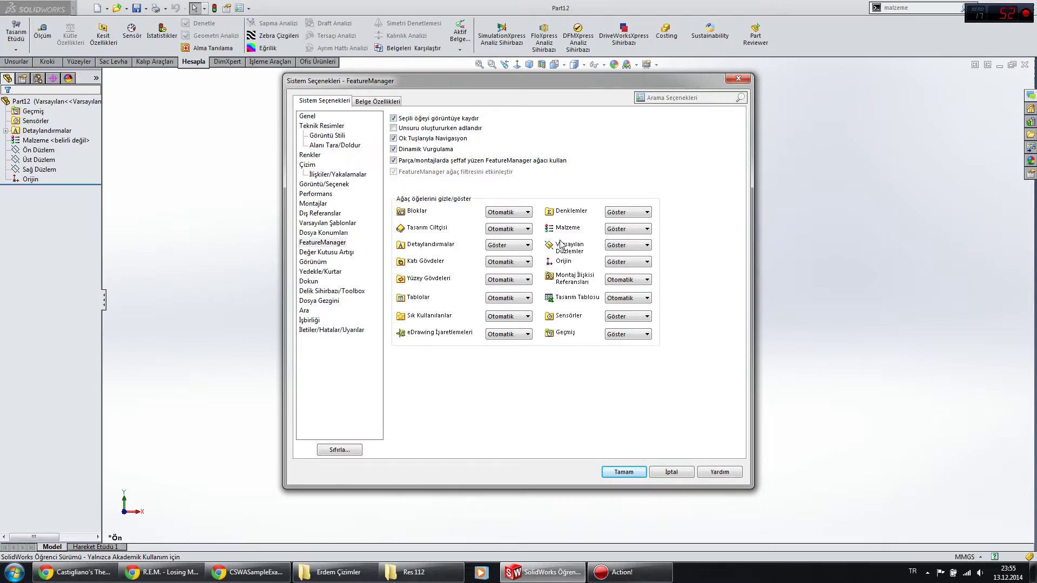
left_click(624, 472)
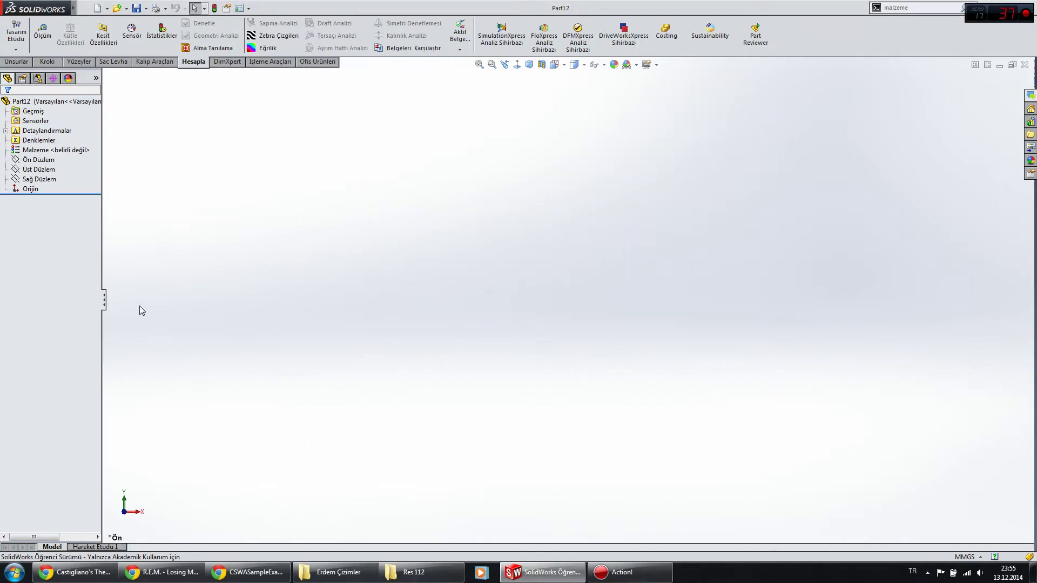
Open Manage Equations from Denklemler and add global variable a = 40.
right_click(40, 142)
left_click(70, 158)
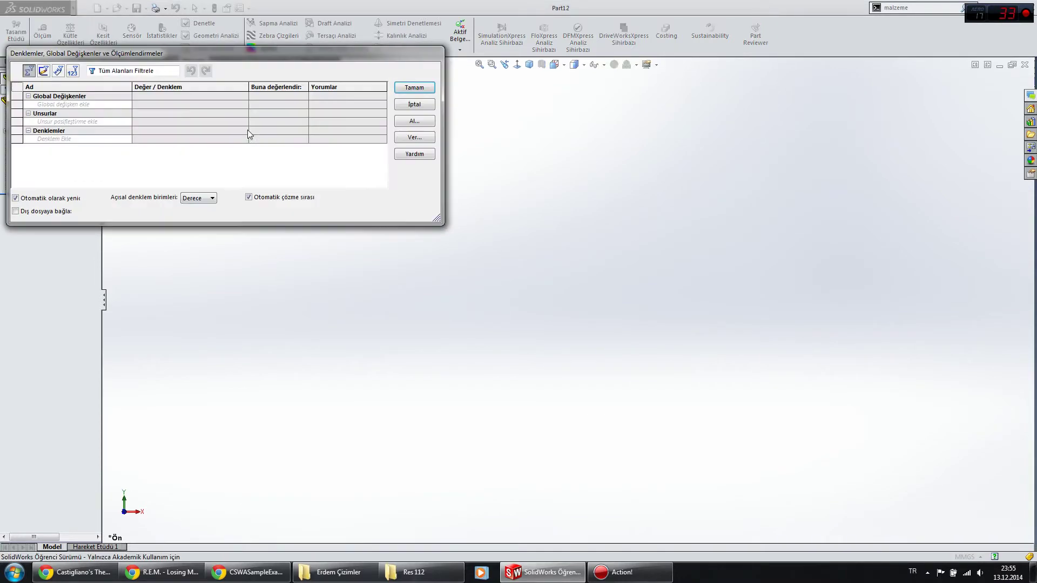
left_click(95, 105)
key("Tab")
type("40")
key("Tab")
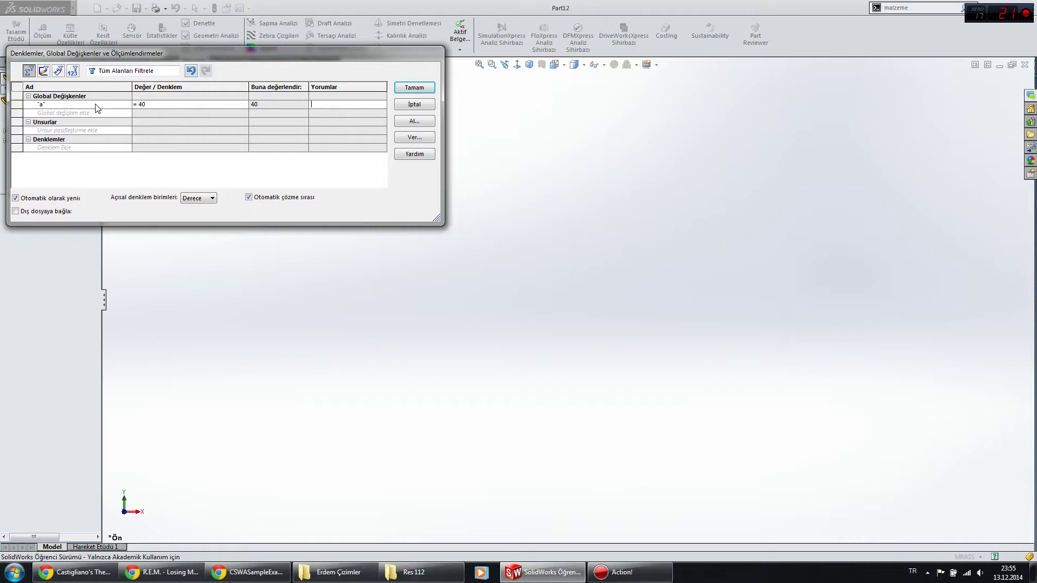
Add global variables b = 60 and c = 80 and close the manager with OK.
left_click(81, 113)
key("Tab")
type("60")
key("Tab")
left_click(72, 121)
key("Tab")
type("80")
key("Tab")
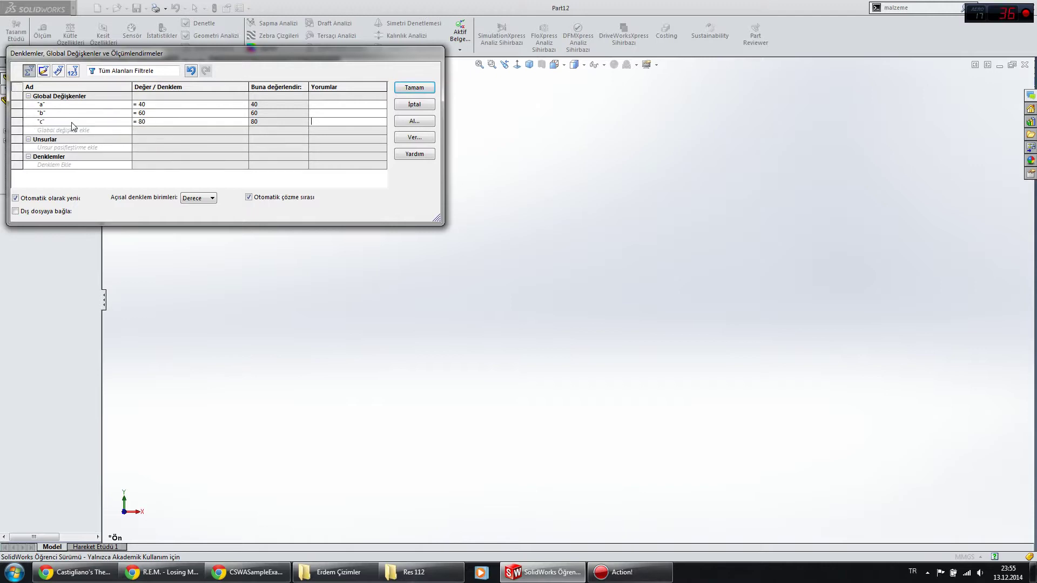
left_click(406, 88)
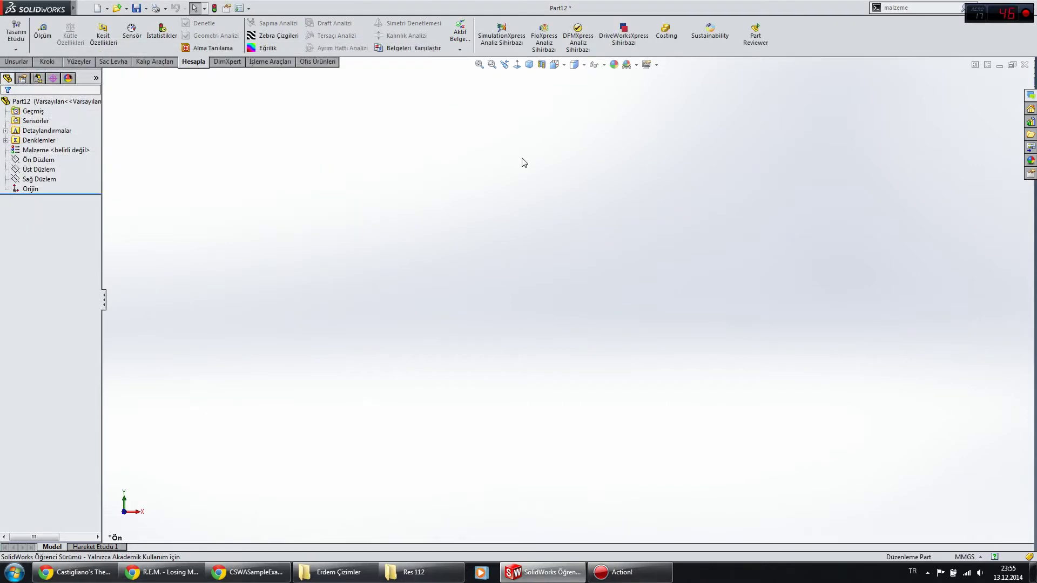
Sketch a corner rectangle on the Front Plane.
key("s")
left_click(408, 189)
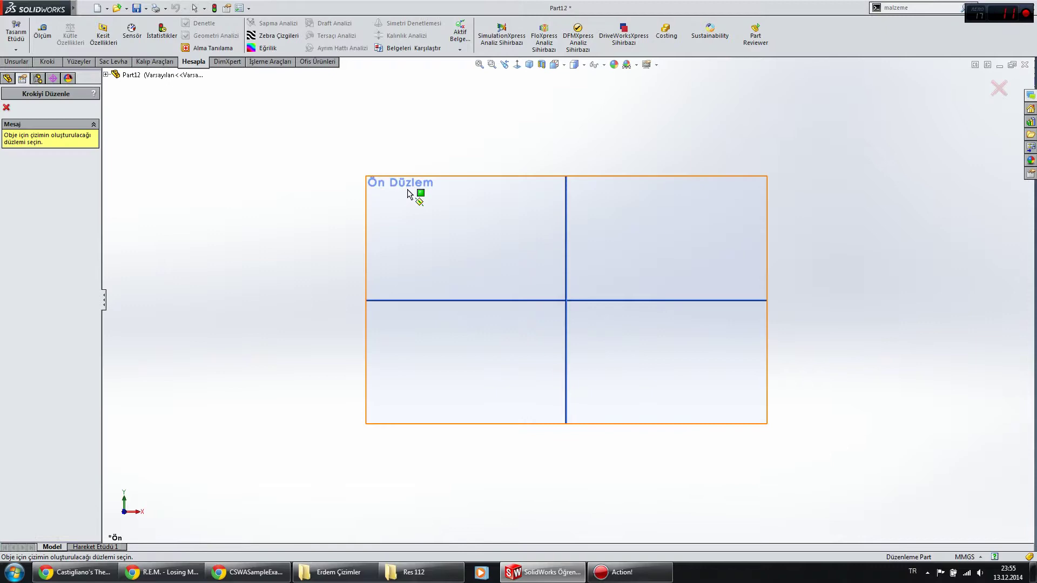
left_click(529, 212)
left_click(672, 373)
Dimension the rectangle's top edge as =a, making it 40 wide.
key("d")
left_click(593, 213)
left_click(583, 172)
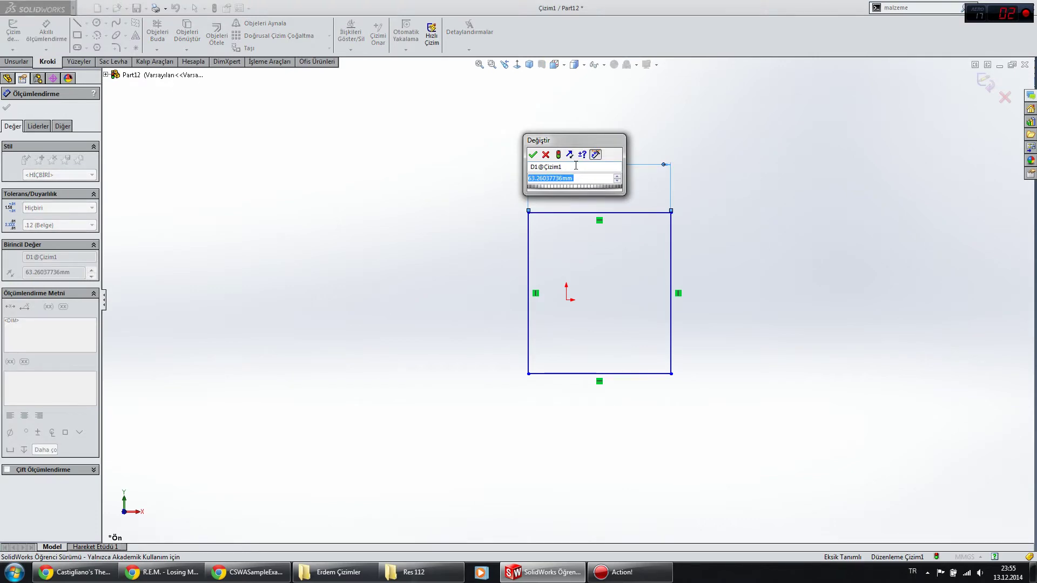
type("=a")
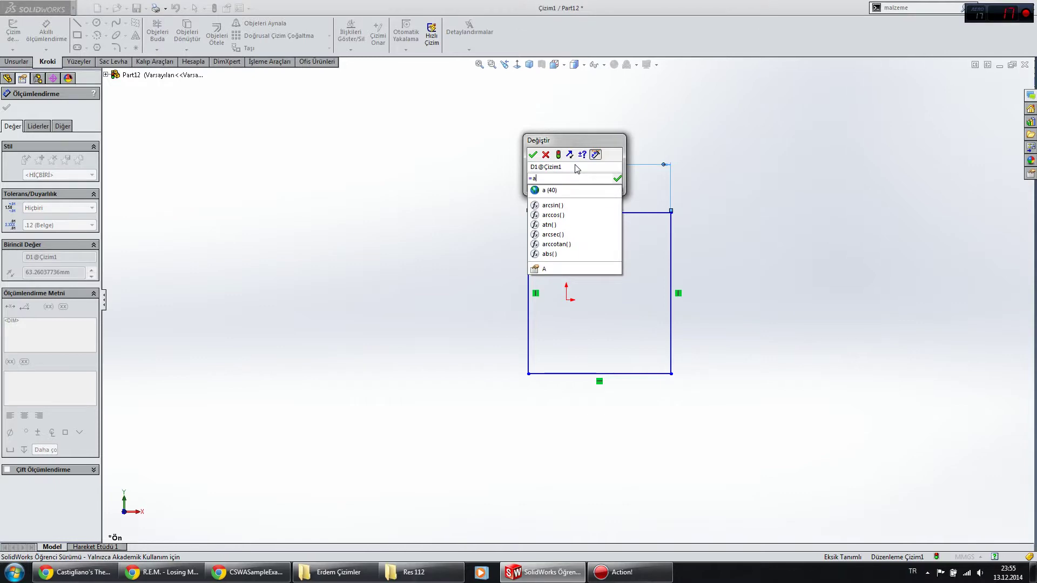
key("Return")
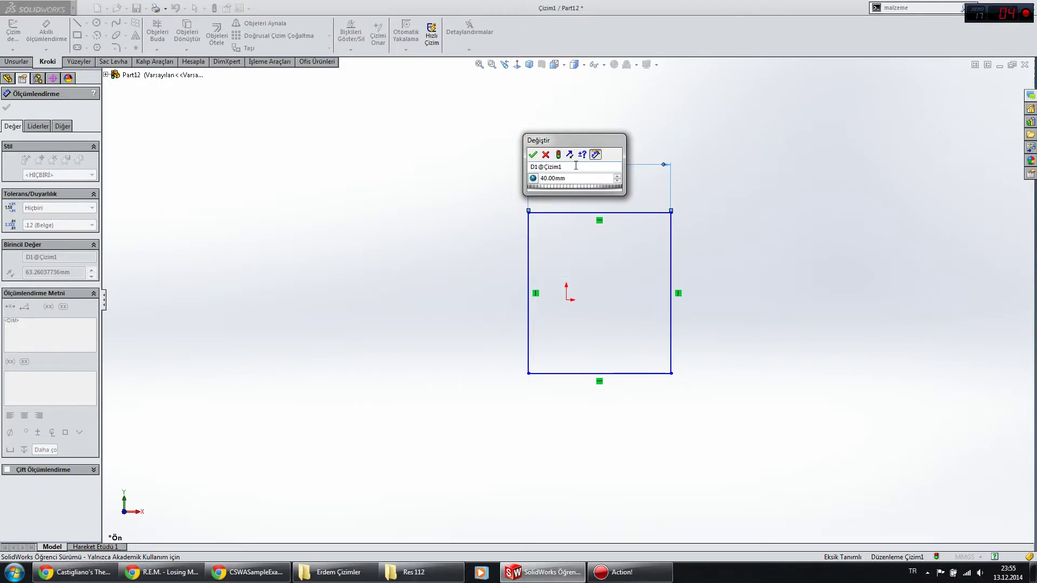
left_click(532, 154)
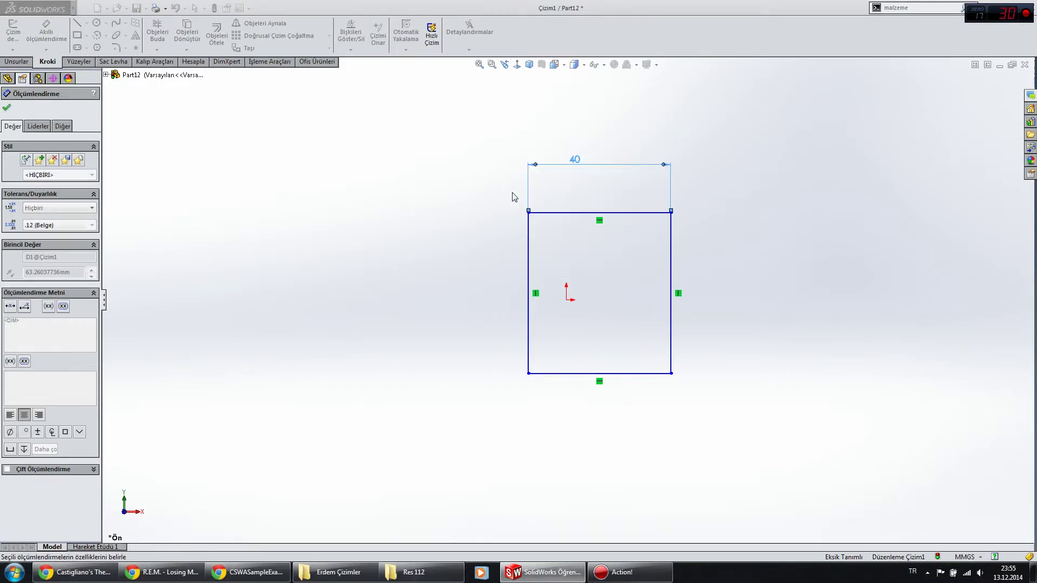
left_click(567, 143)
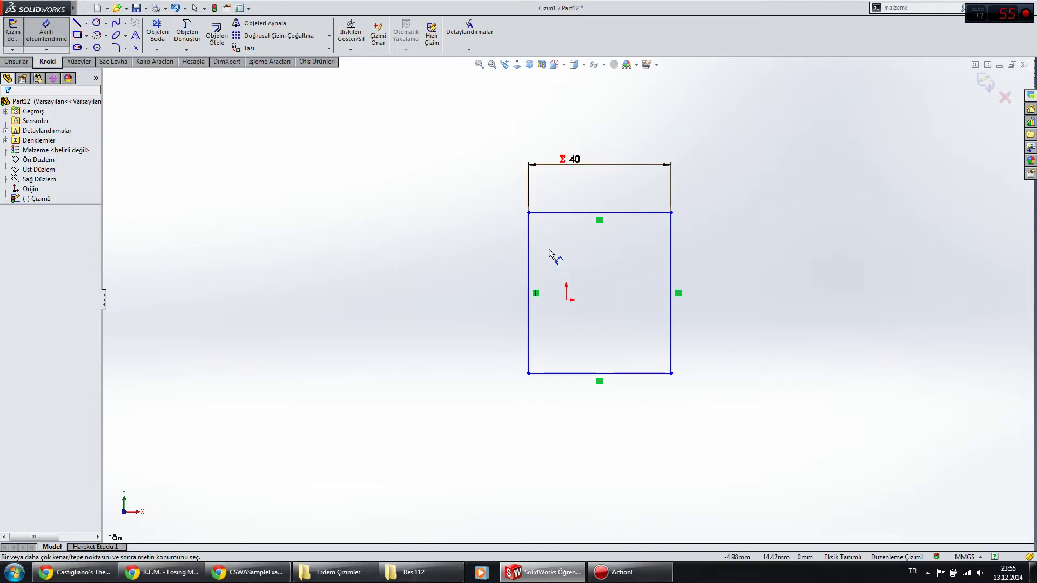
Dimension the left edge as global variable b (60) and finish dimensioning.
left_click(529, 266)
left_click(456, 270)
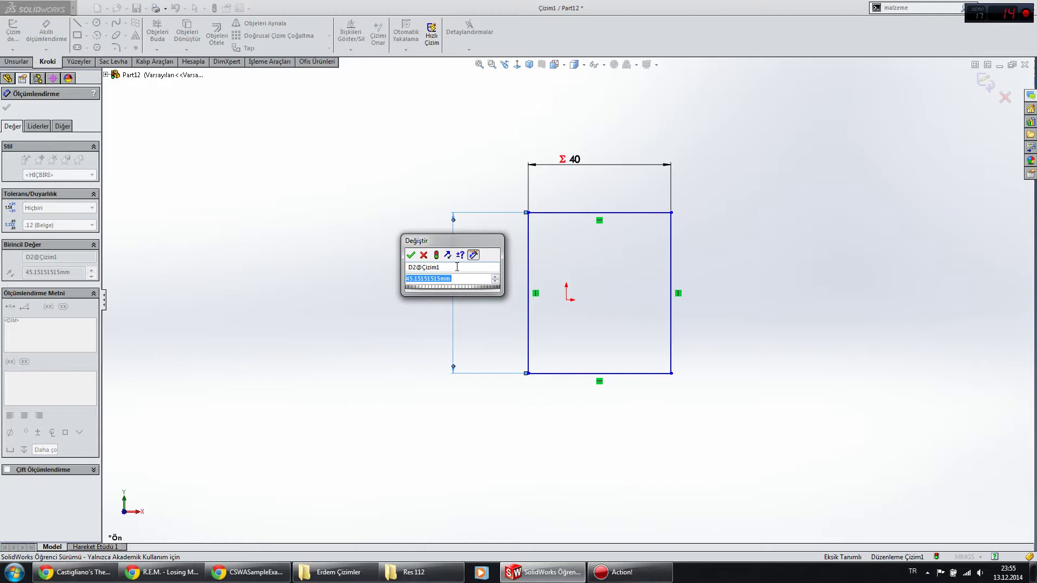
type("b")
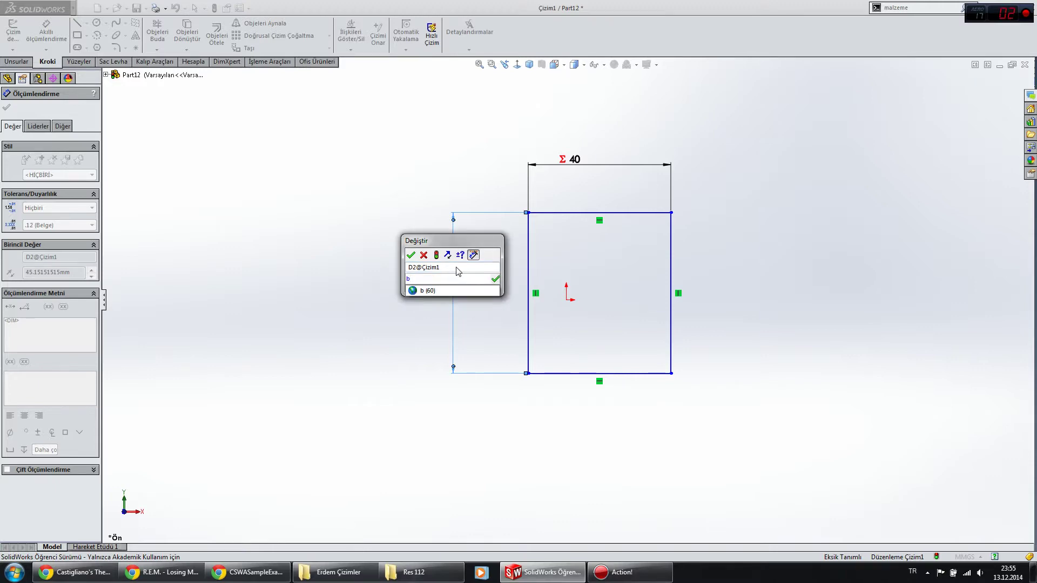
key("Escape")
double_click(445, 278)
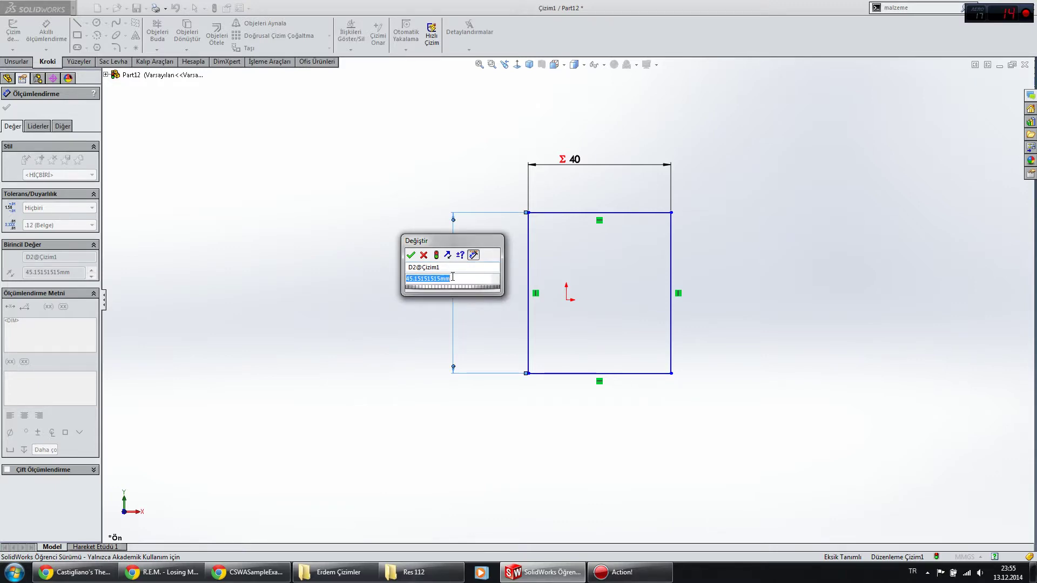
type("b")
left_click(427, 294)
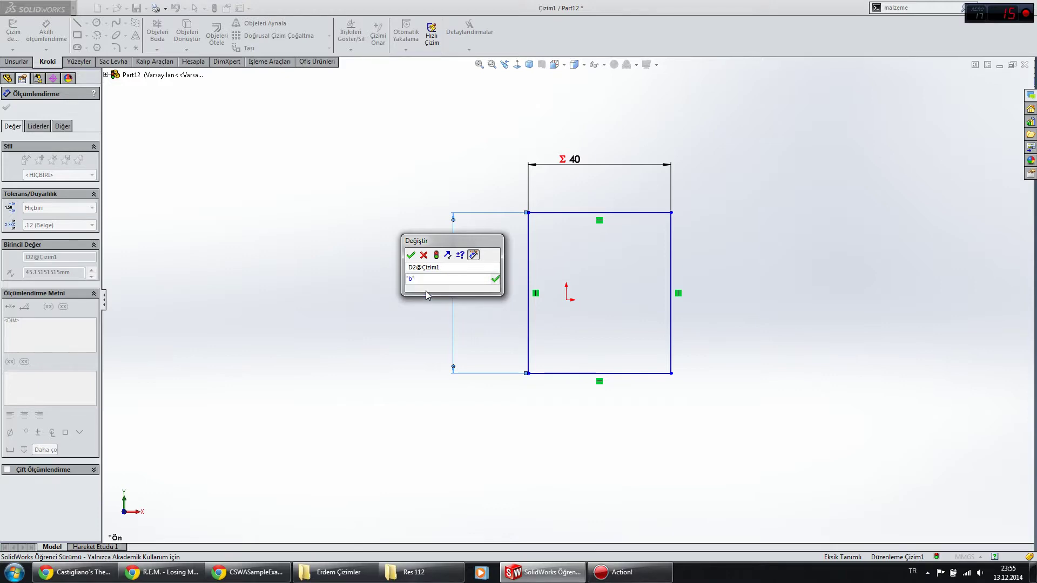
left_click(495, 279)
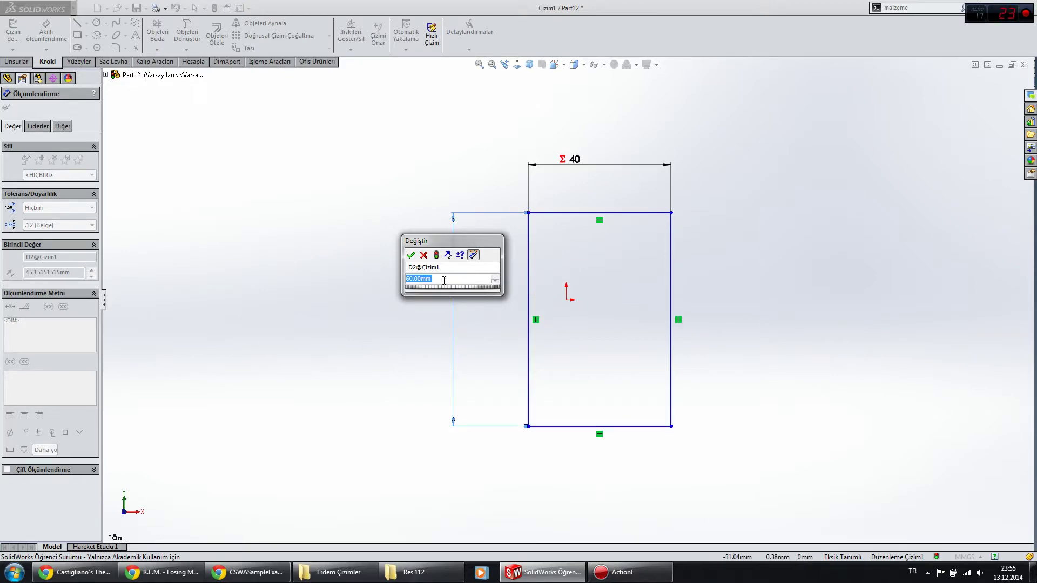
left_click(411, 254)
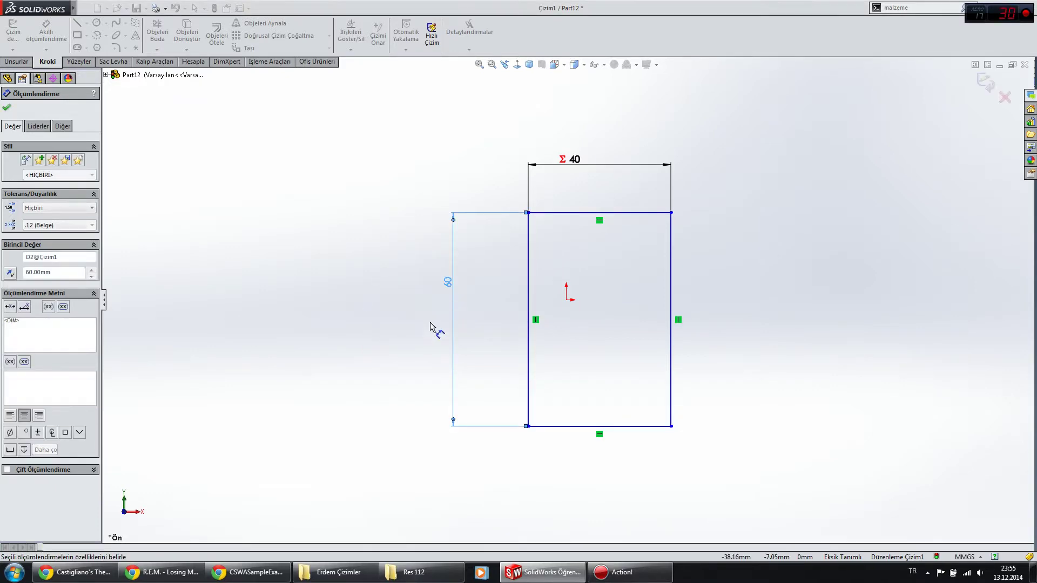
left_click(8, 107)
left_click(322, 223)
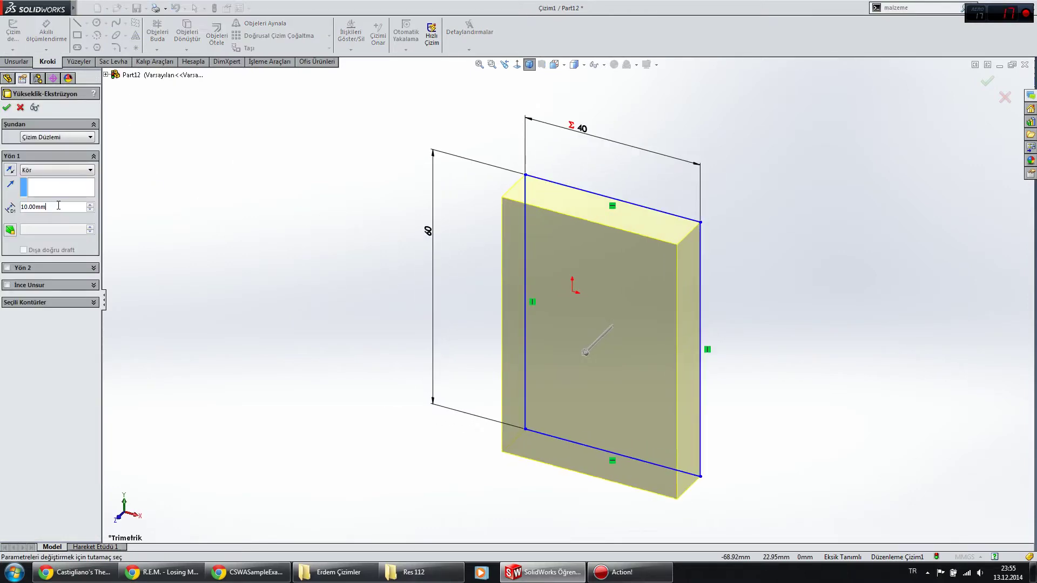
Abandon a partial depth equation and accept the extrusion as is.
type("=")
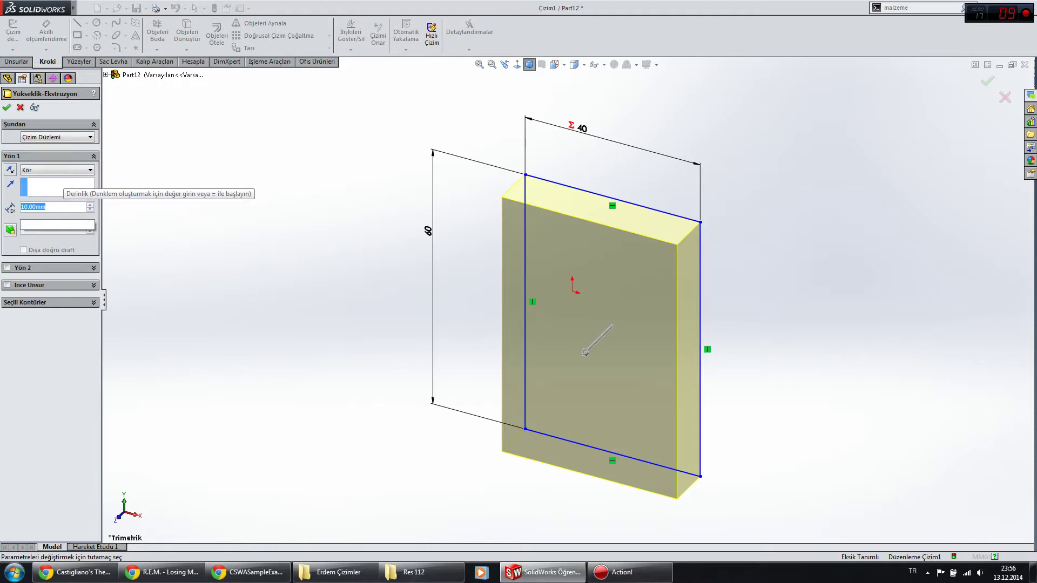
type("a+")
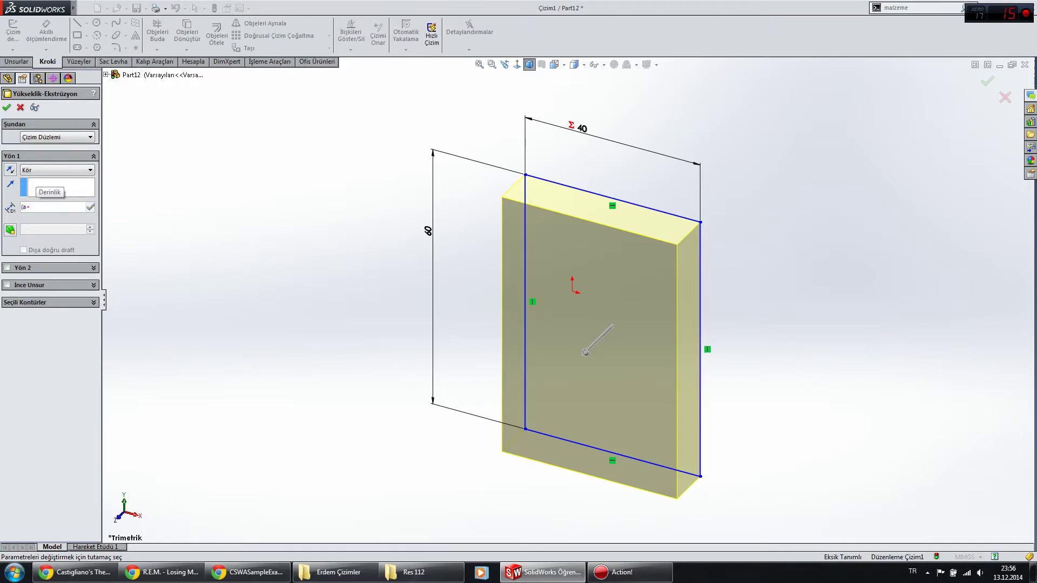
type("b*2/c")
key("Escape")
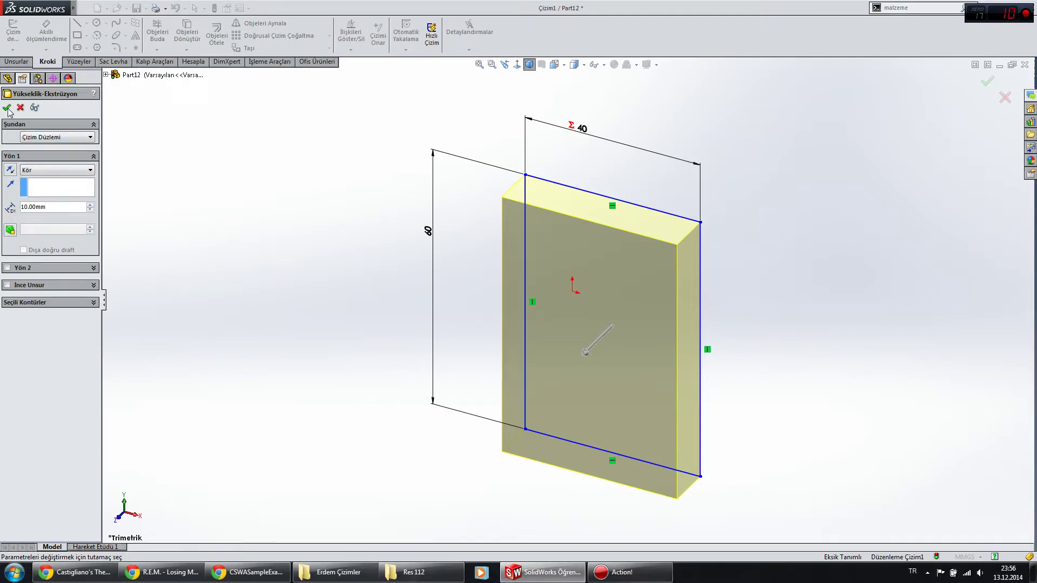
key("Return")
Edit Ekstrüzyon1 so its depth is =(a+b)*2/c and confirm.
right_click(62, 199)
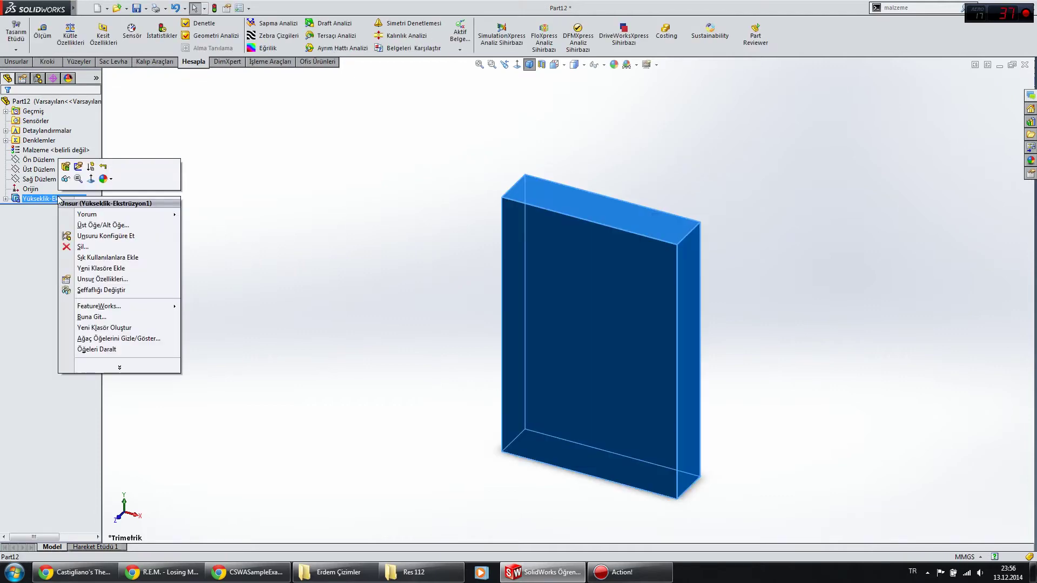
left_click(66, 167)
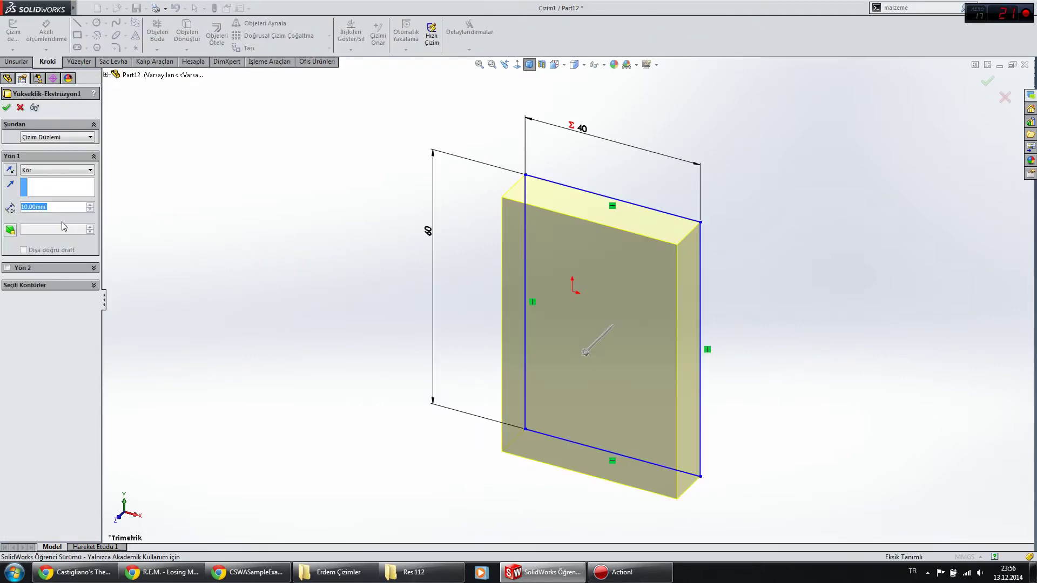
type("=")
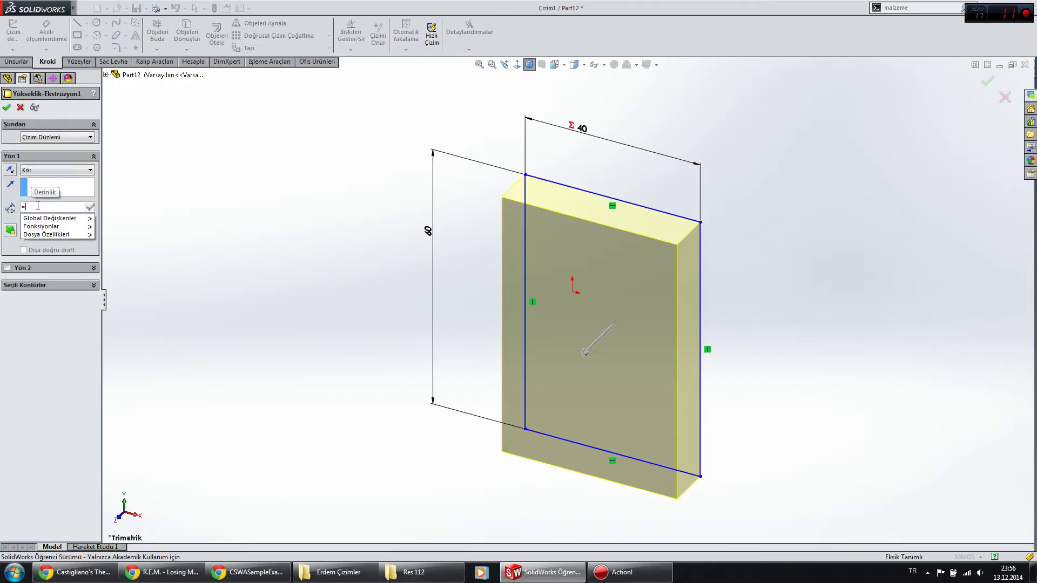
type("(a+b)*2/c")
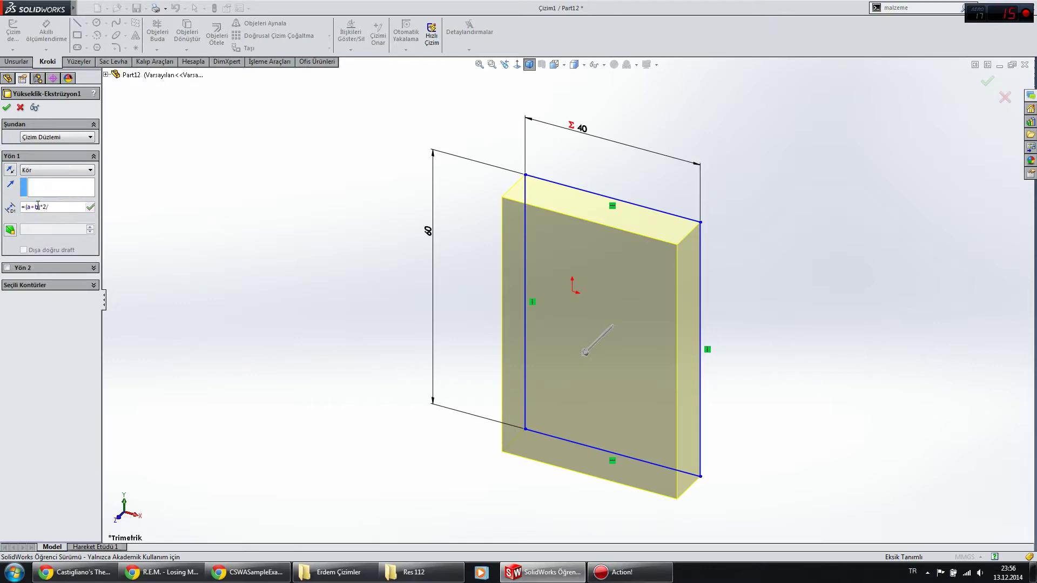
key("Return")
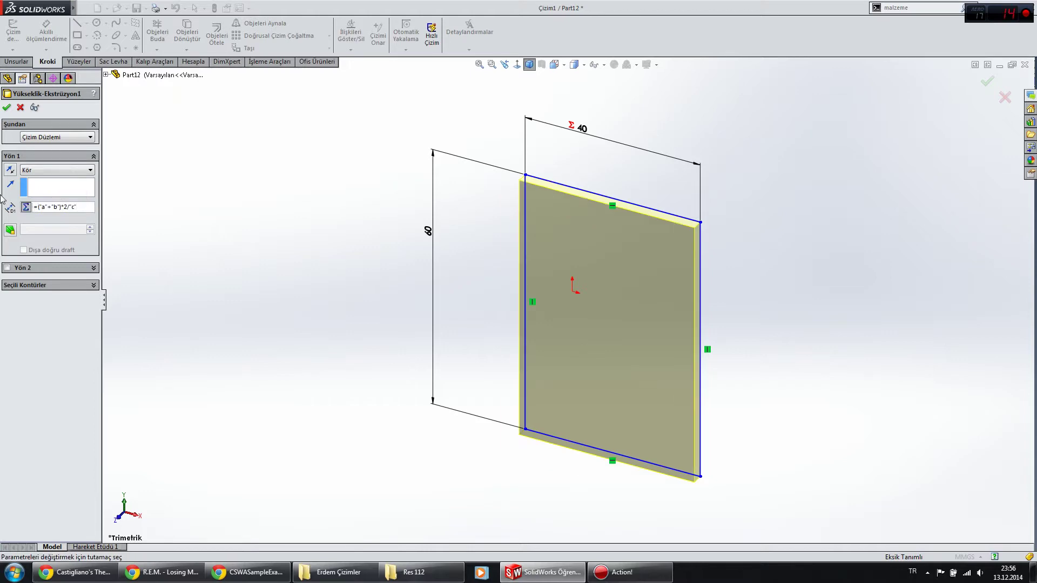
left_click(7, 106)
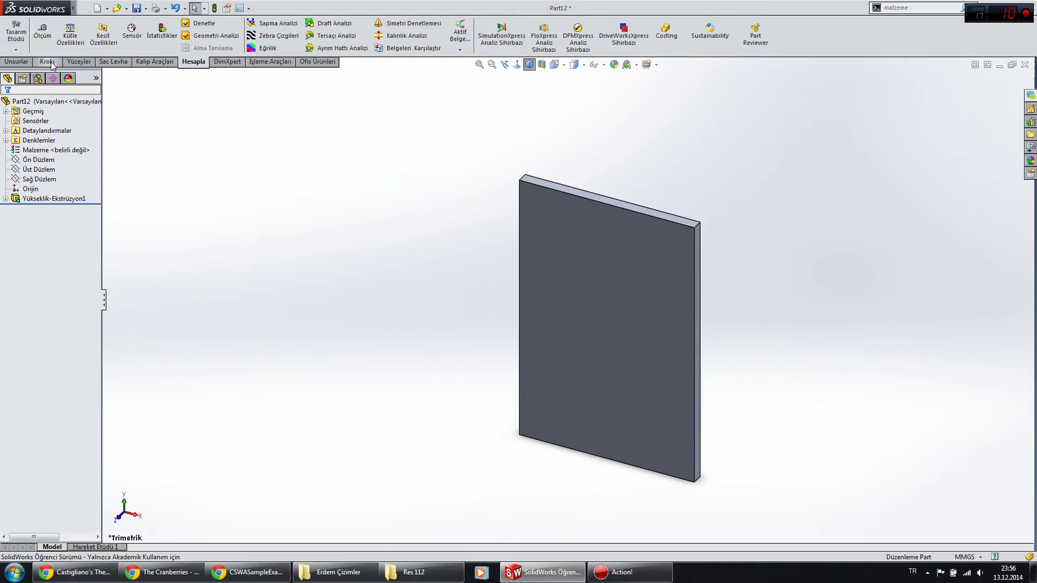
left_click(16, 61)
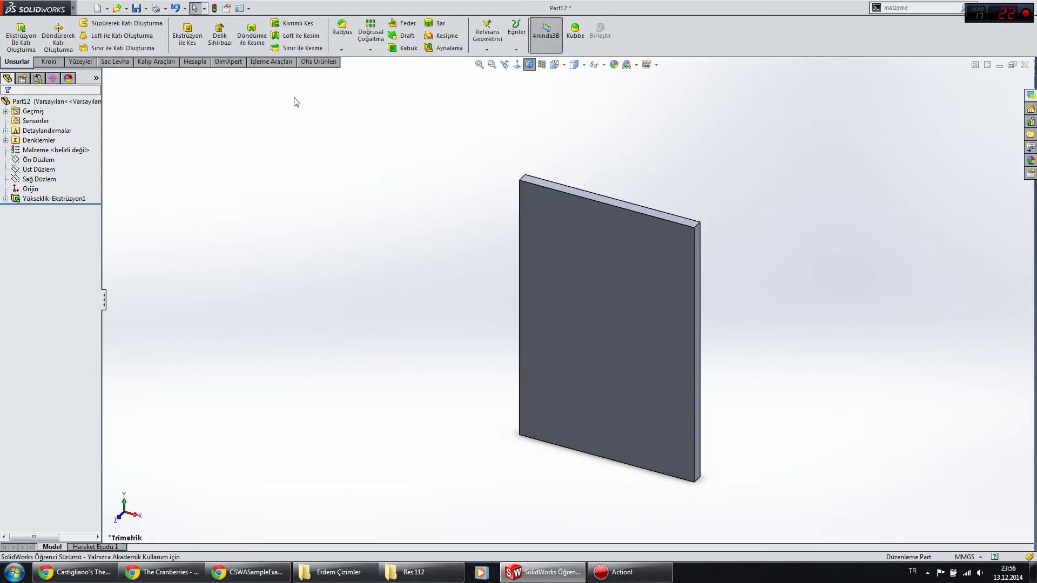
Open Manage Equations from the Denklemler node and change a to 60.
left_click(49, 132)
left_click(43, 141)
right_click(44, 145)
left_click(58, 153)
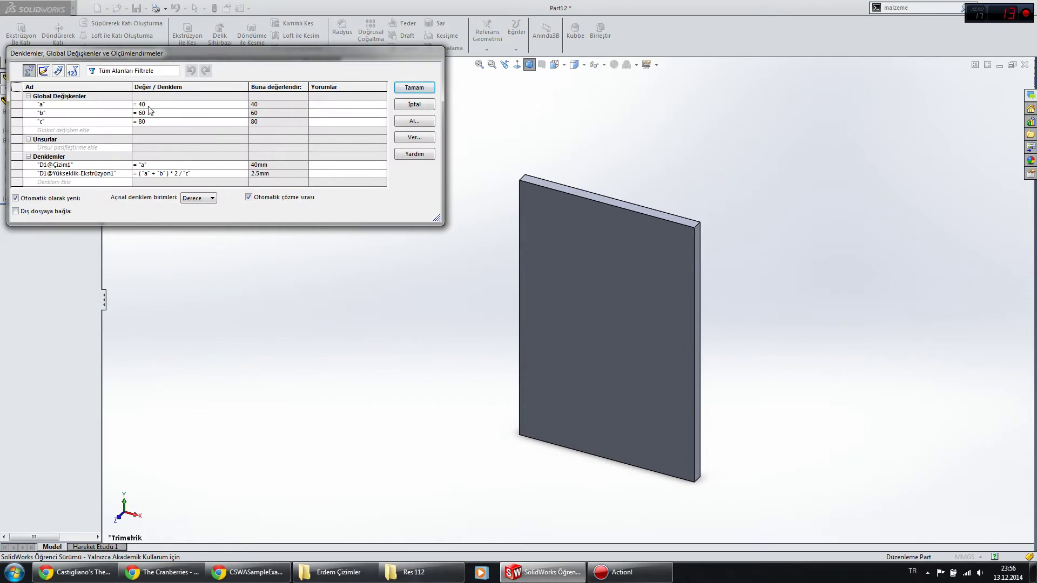
left_click(151, 105)
type("60")
key("Tab")
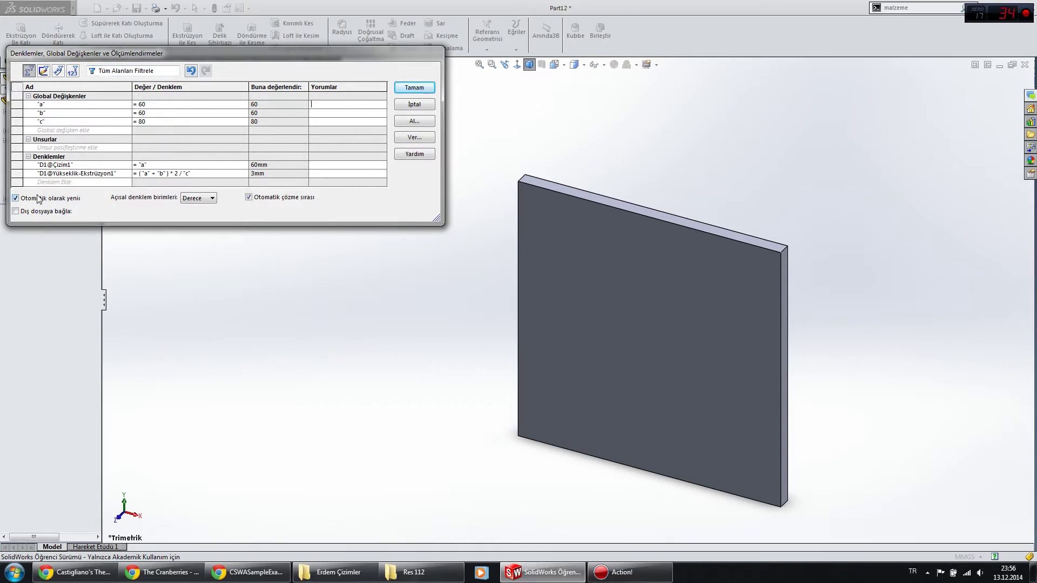
Change b to 40 and c to 10, then close the equations manager.
left_click(153, 112)
type("40")
key("Return")
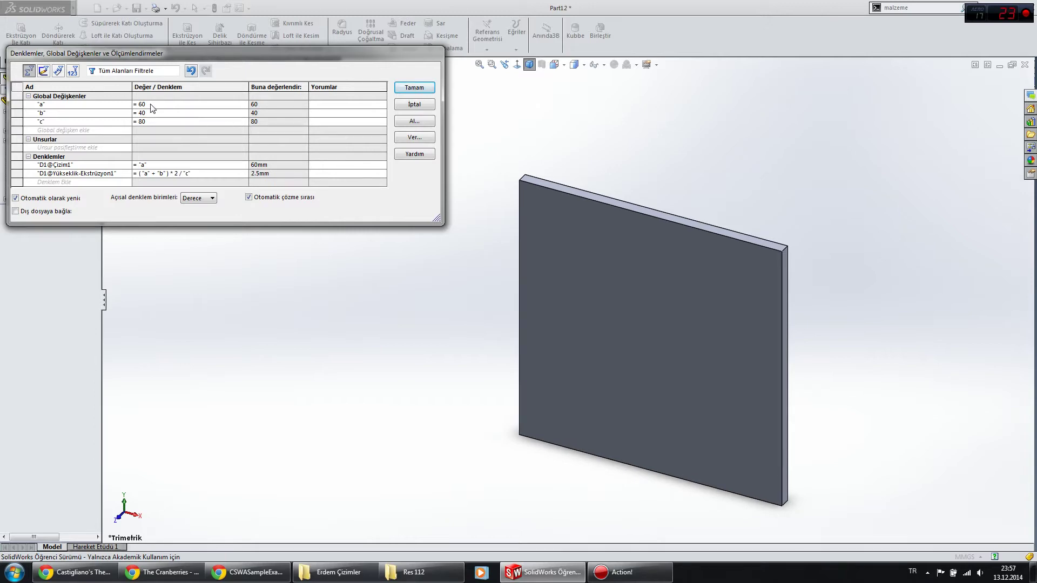
left_click(156, 121)
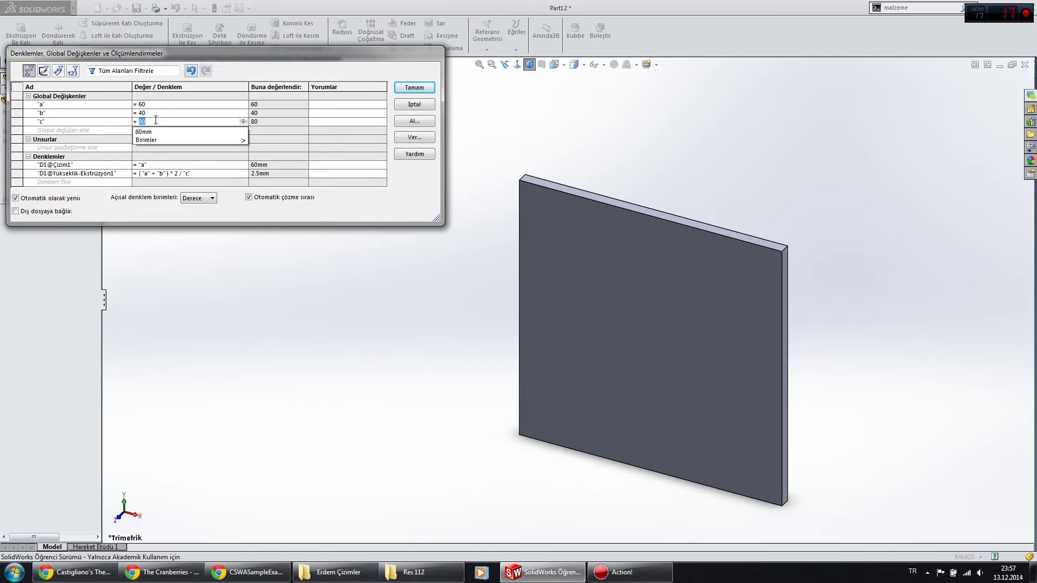
type("10")
key("Return")
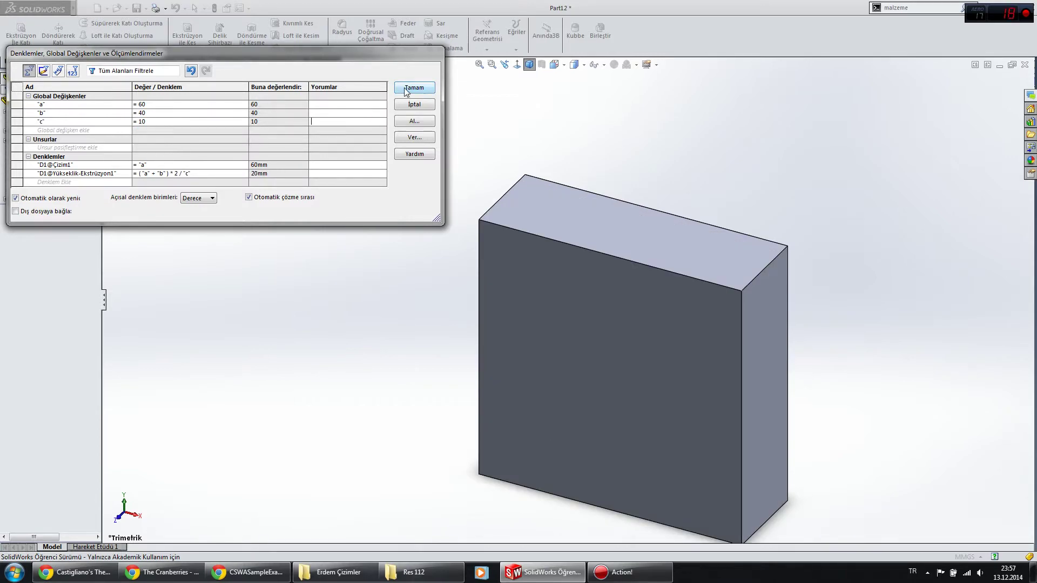
key("Return")
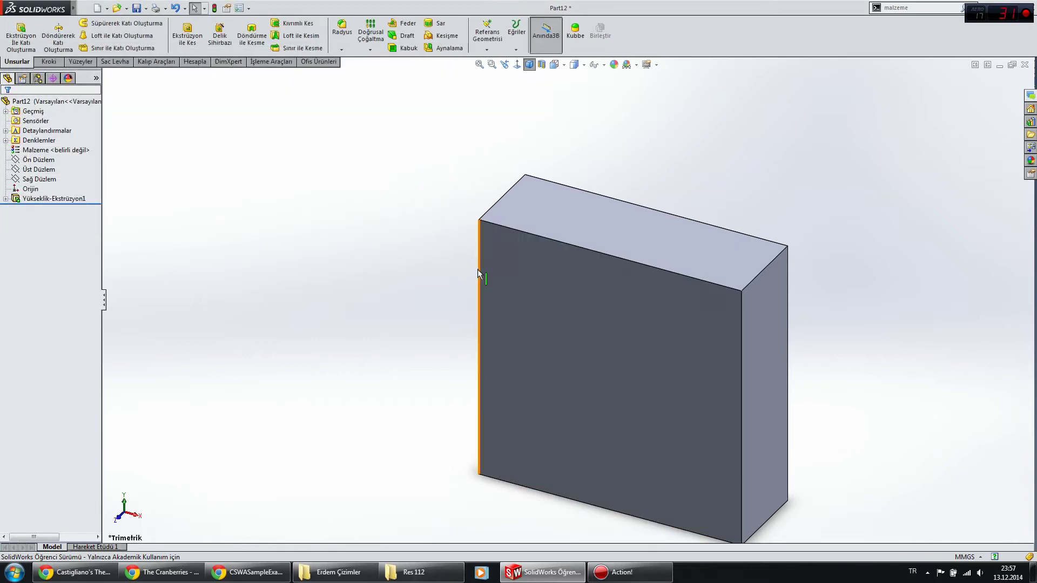
left_click(33, 142)
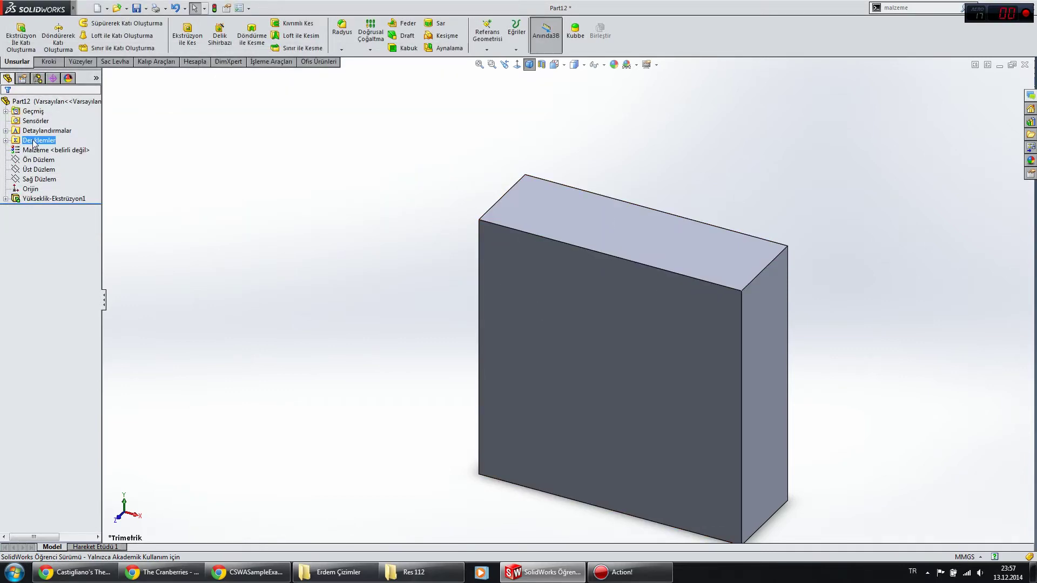
right_click(41, 142)
left_click(56, 144)
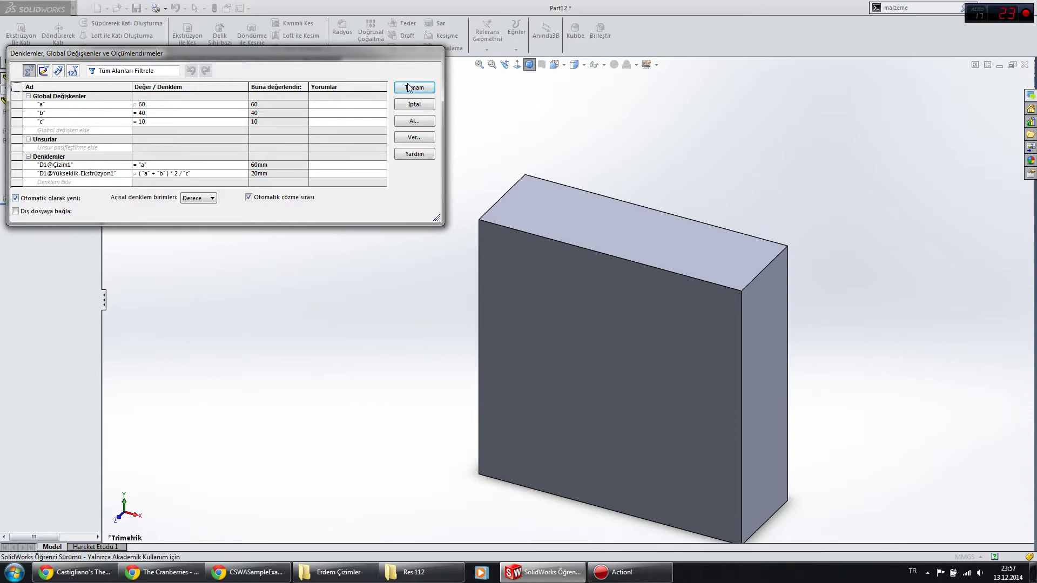
left_click(399, 104)
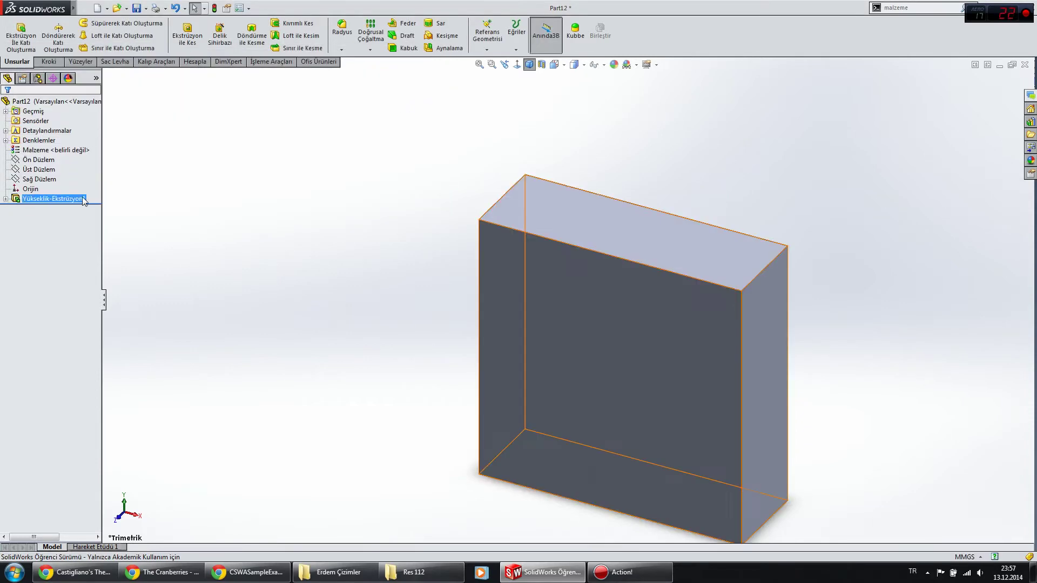
left_click(41, 132)
right_click(38, 137)
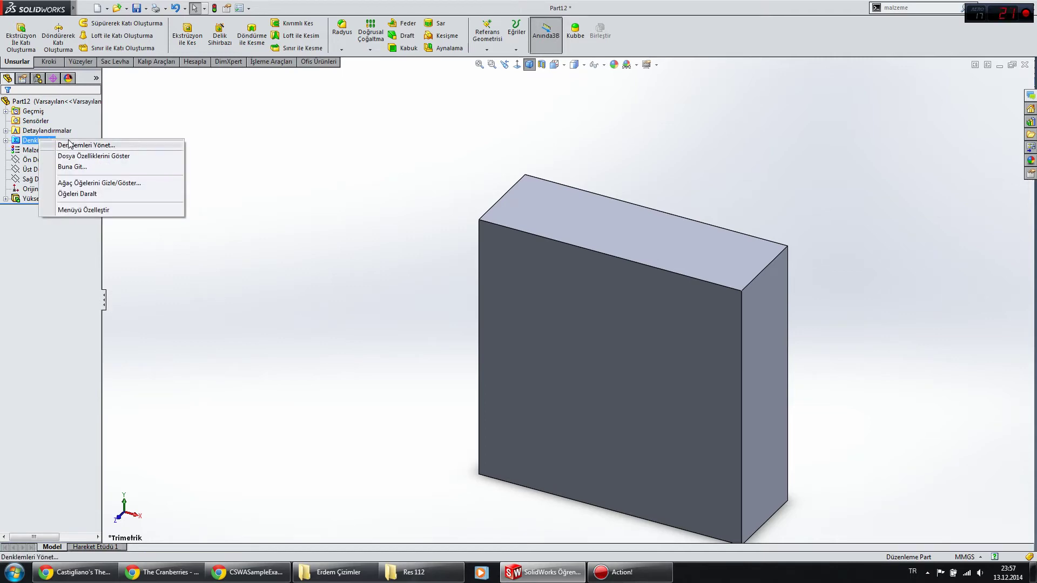
left_click(52, 143)
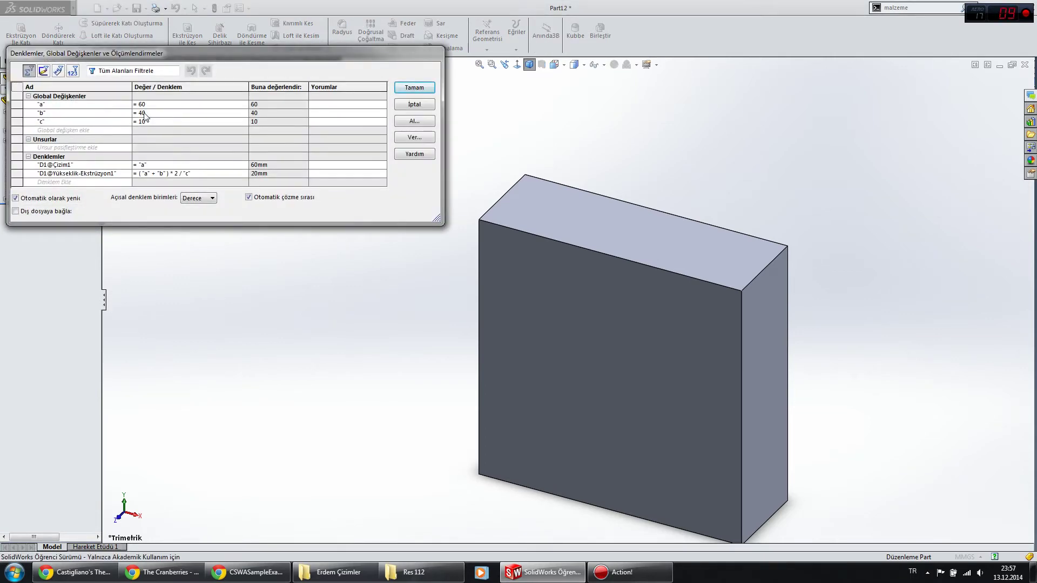
left_click(413, 88)
right_click(528, 307)
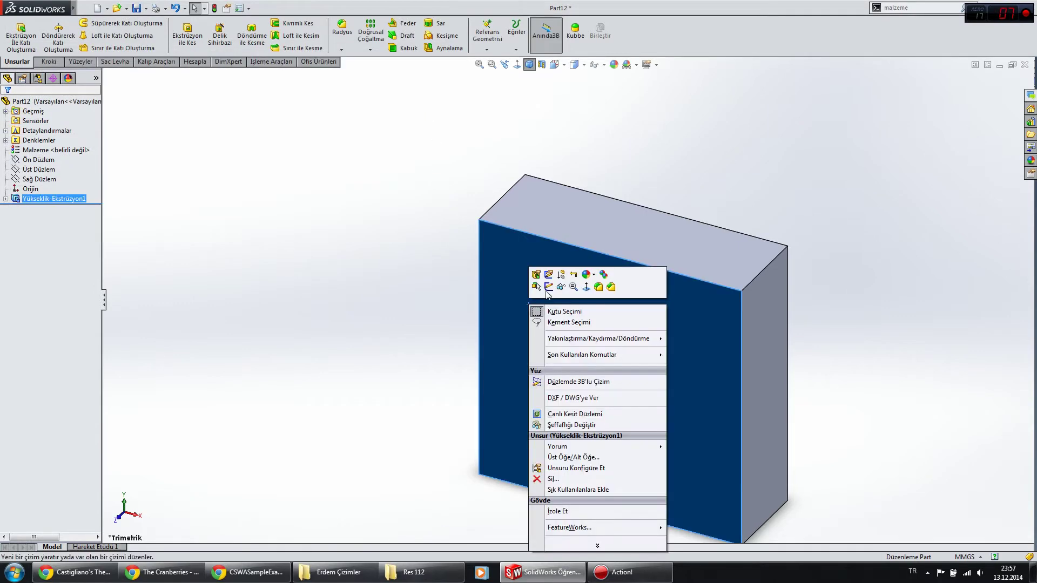
Edit sketch Çizim1 in Normal To view and open its 60 mm vertical dimension.
left_click(545, 286)
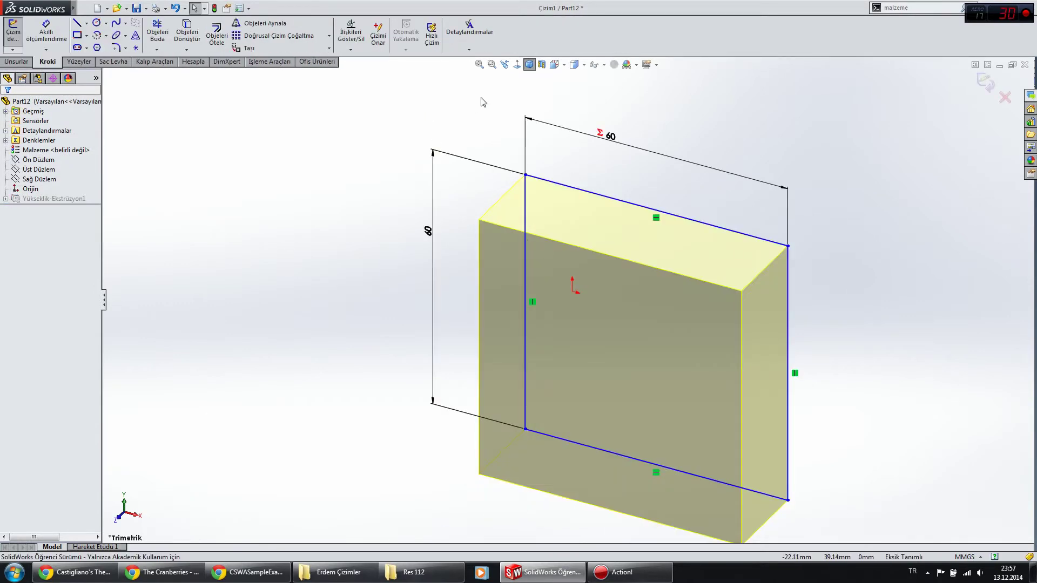
left_click(517, 64)
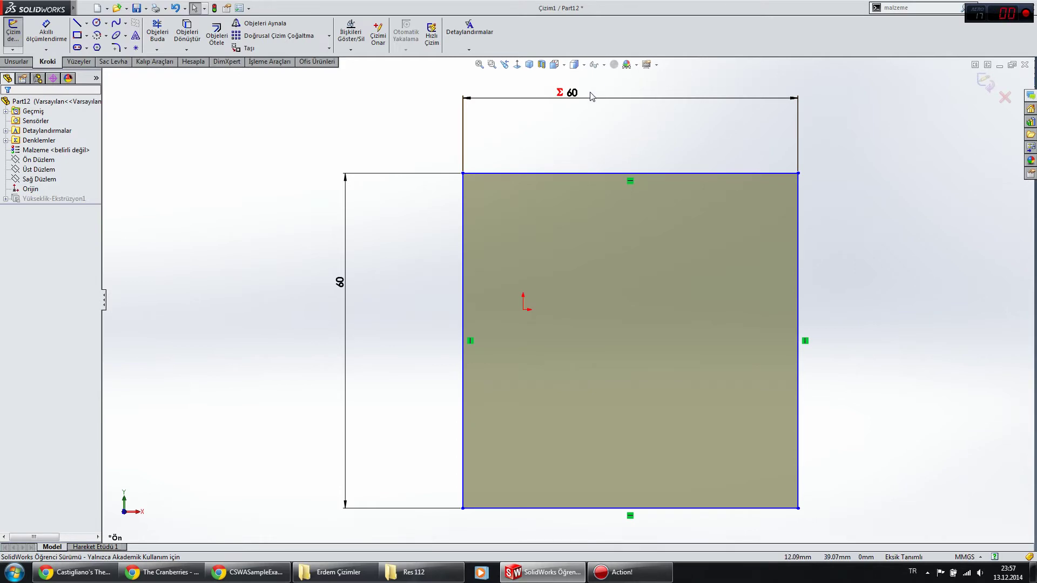
double_click(343, 283)
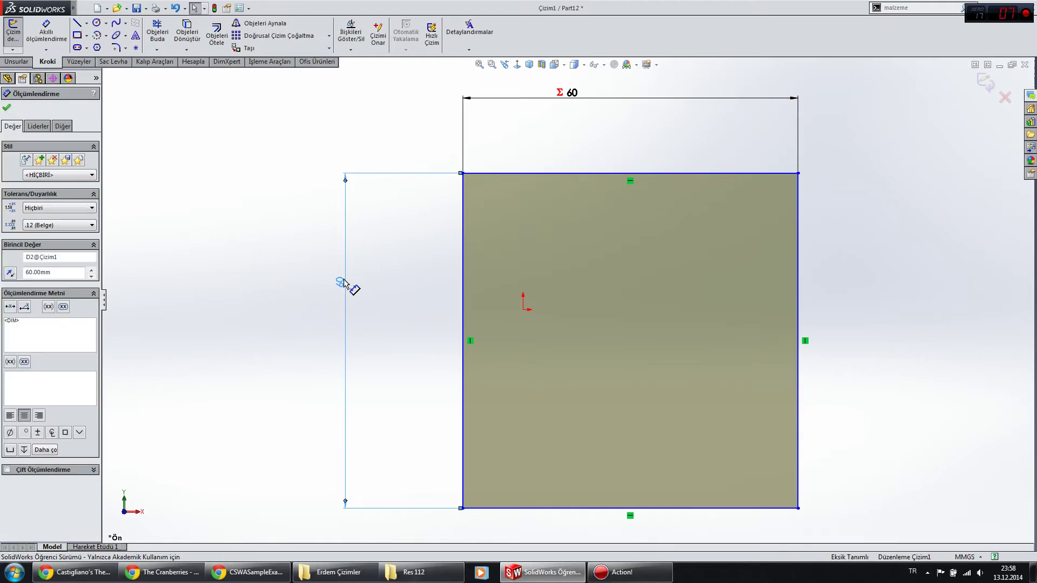
Pick global variable b for the sketch height so it becomes 40 mm.
type("b")
left_click(326, 304)
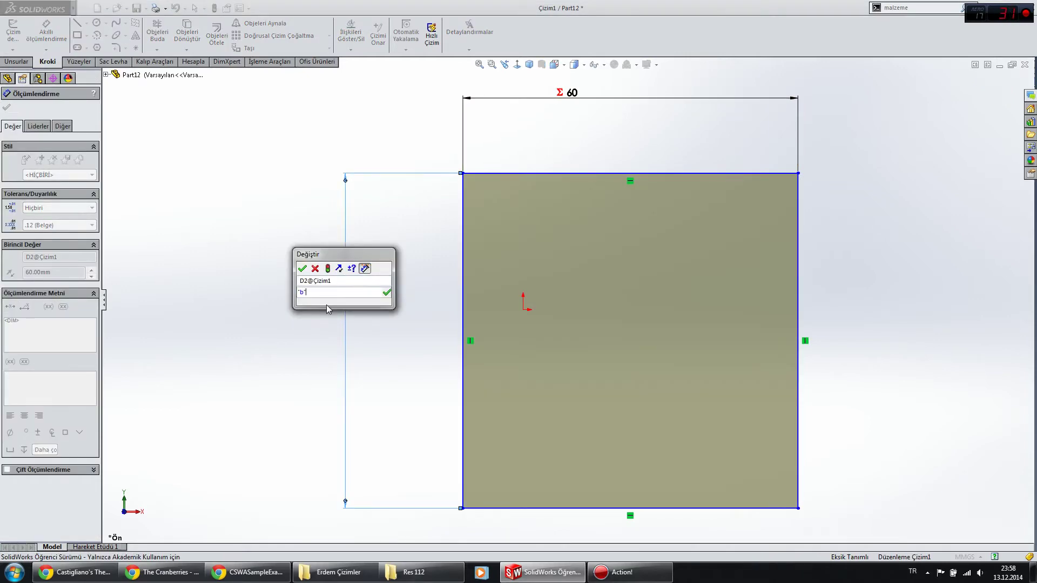
left_click(387, 293)
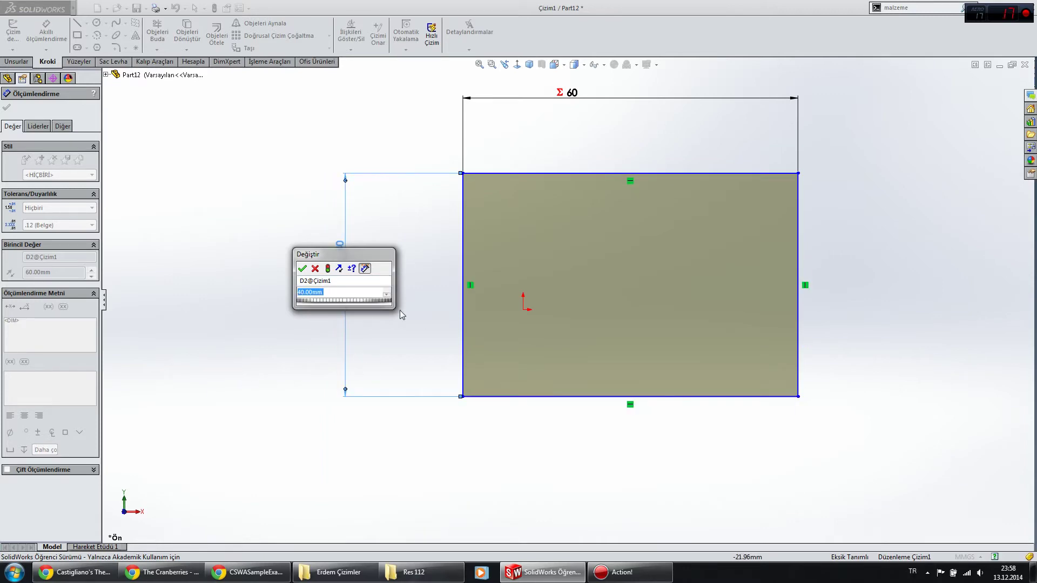
left_click_drag(340, 259, 218, 275)
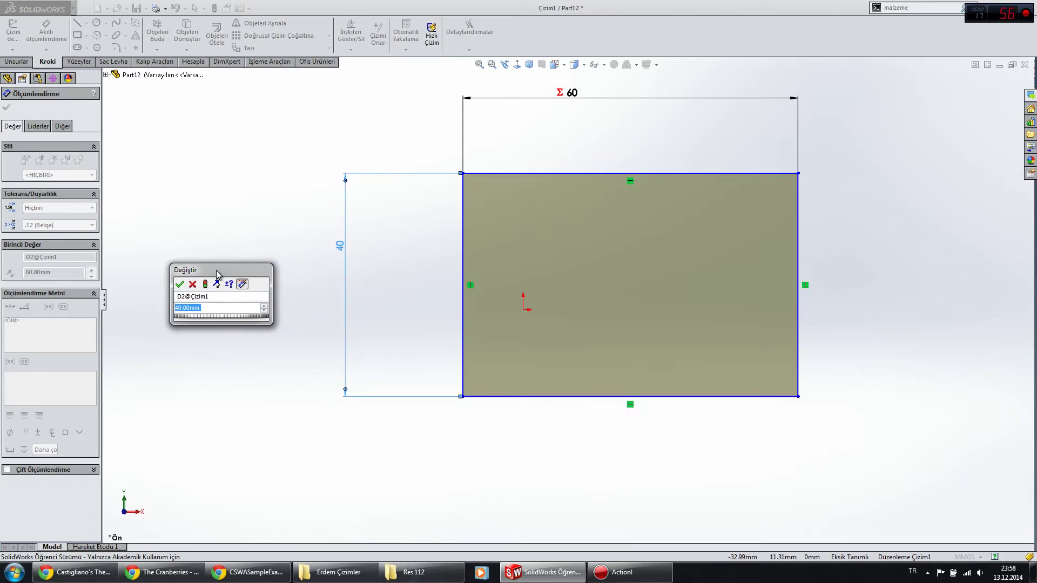
left_click(180, 284)
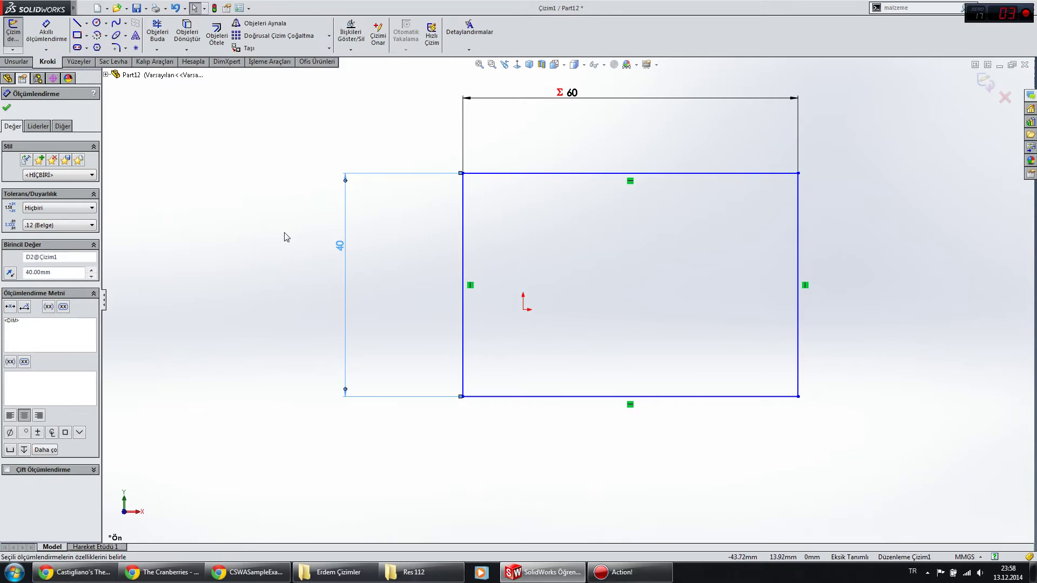
Relink the vertical dimension to variable b with the equation =b.
double_click(341, 248)
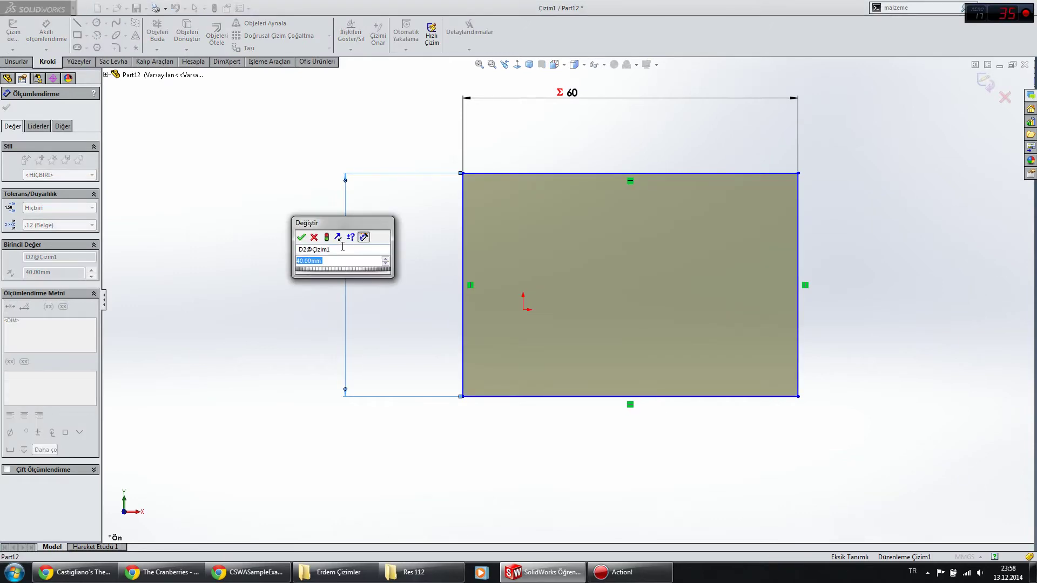
type("=b")
key("Return")
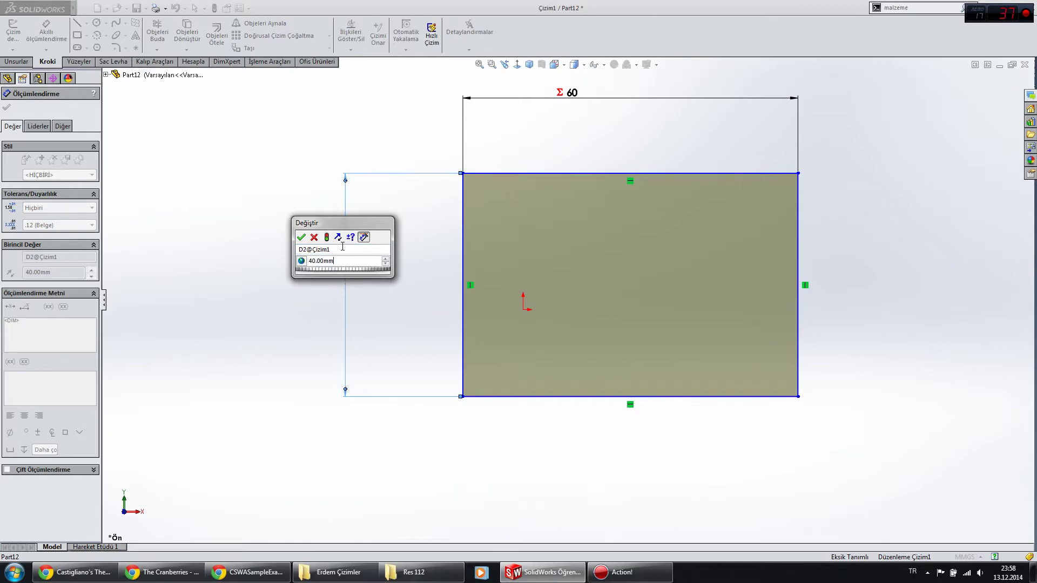
left_click(300, 237)
key("Escape")
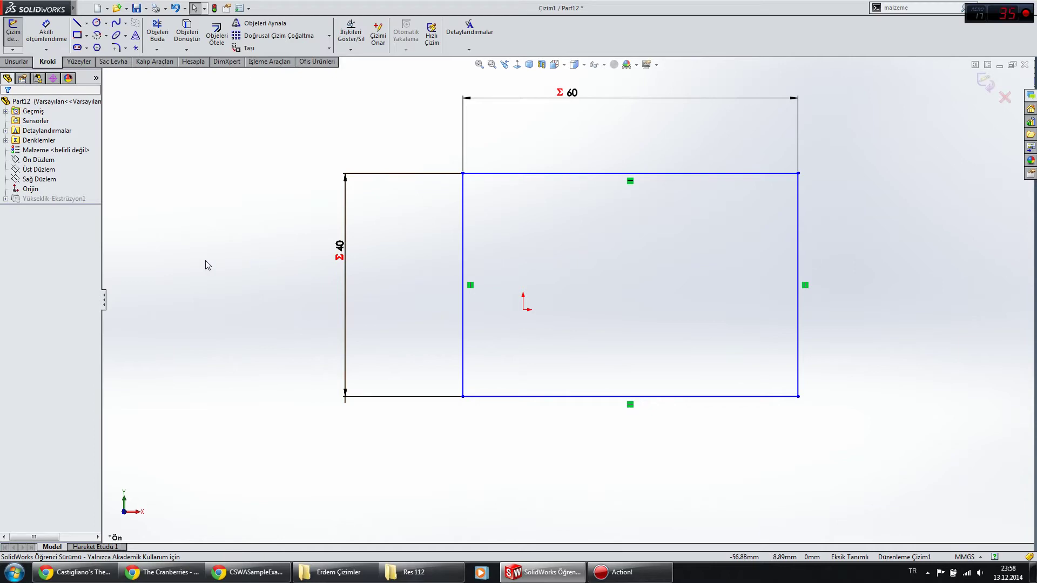
Return to Trimetric view, exit the sketch to rebuild the box, and switch to the CSWA PDF in Chrome.
key("ctrl+7")
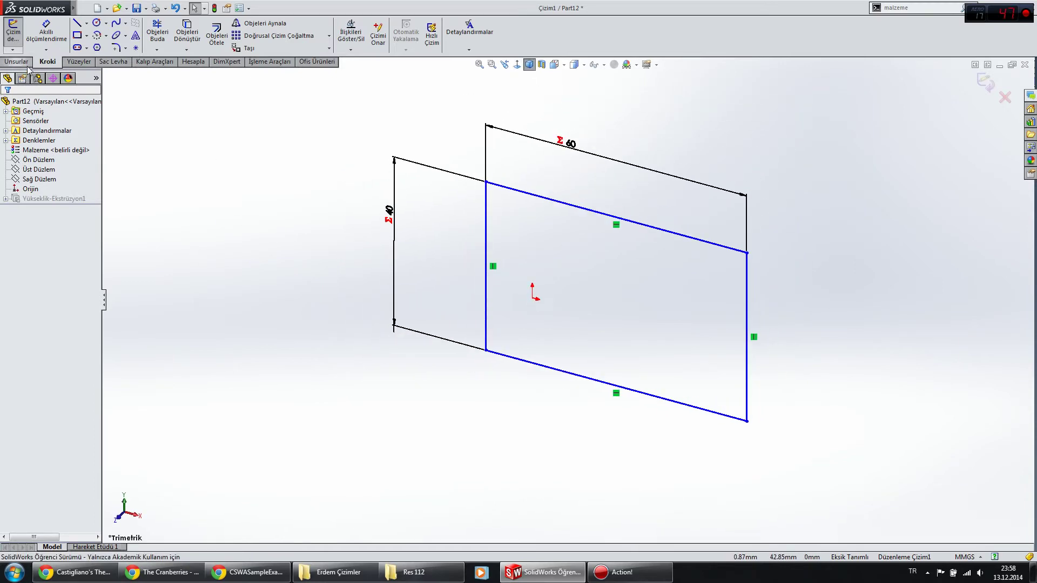
left_click(21, 38)
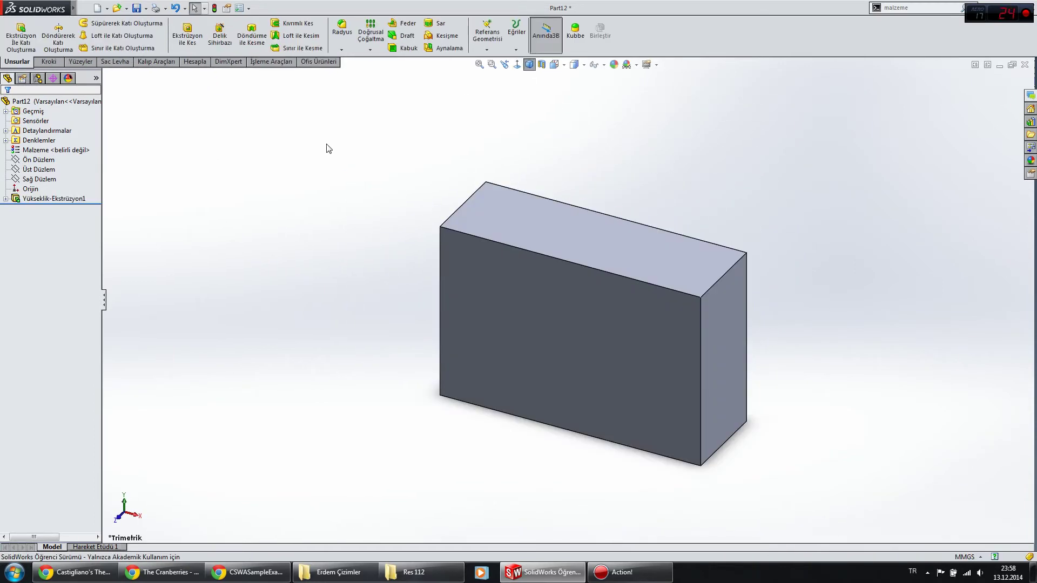
right_click(46, 140)
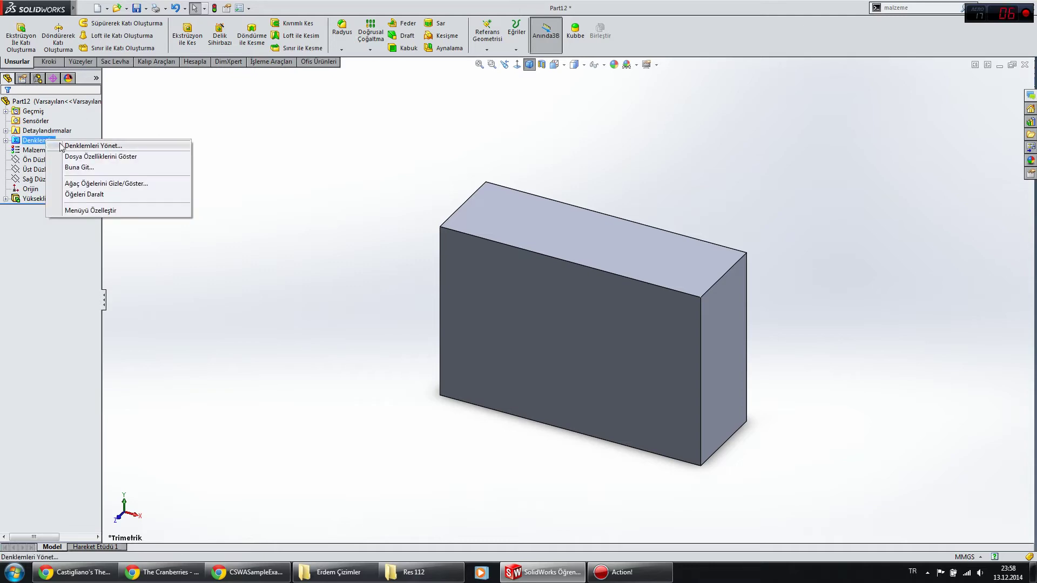
left_click(286, 120)
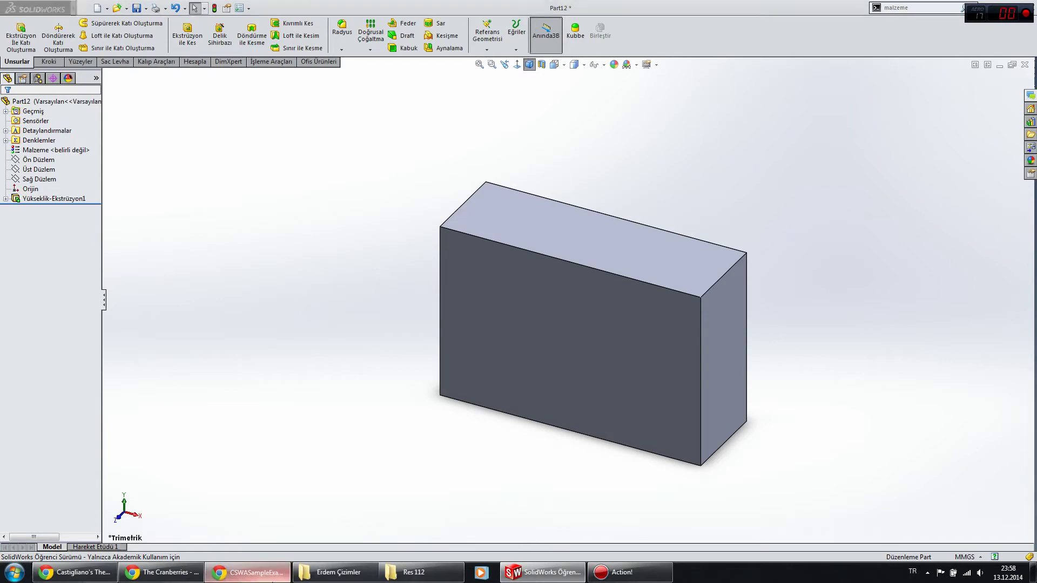
left_click(248, 572)
Review question 5's values A = 86, B = 58, C = 44 and the Part Modeling drawings, then return to SolidWorks.
scroll(354, 301, "up", 6)
scroll(354, 301, "up", 5)
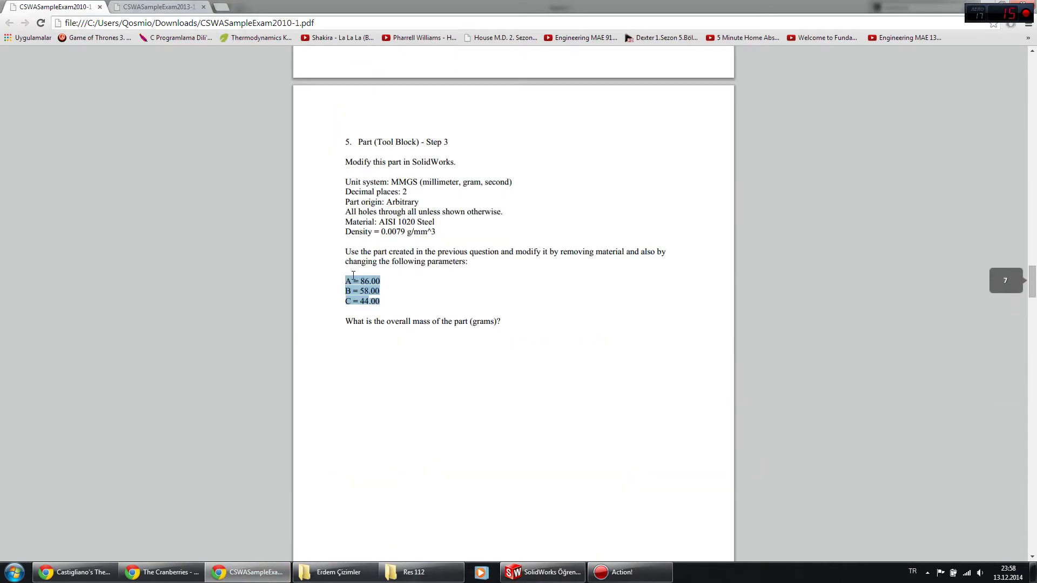
scroll(363, 286, "down", 3)
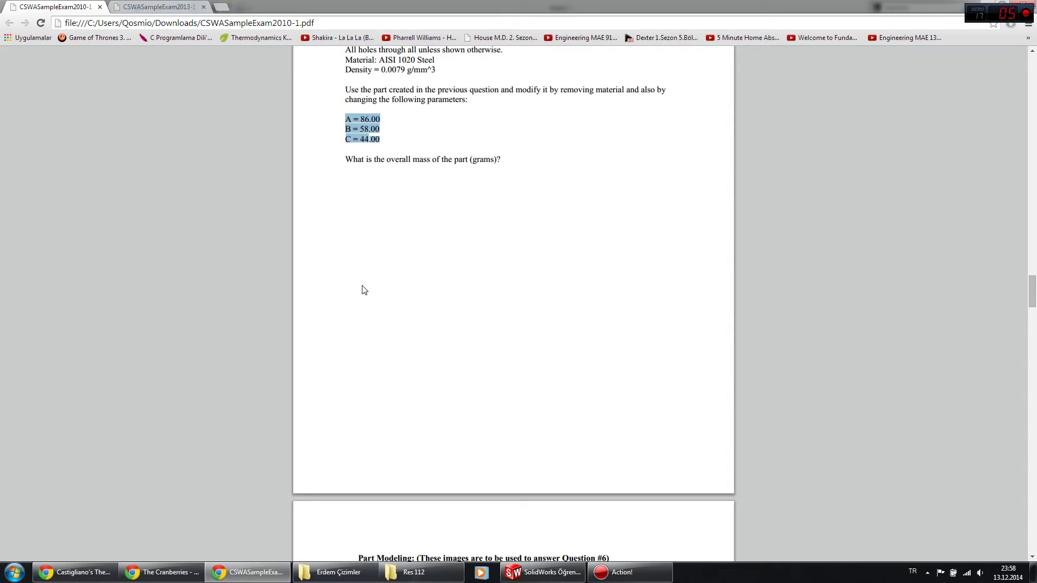
scroll(363, 290, "down", 3)
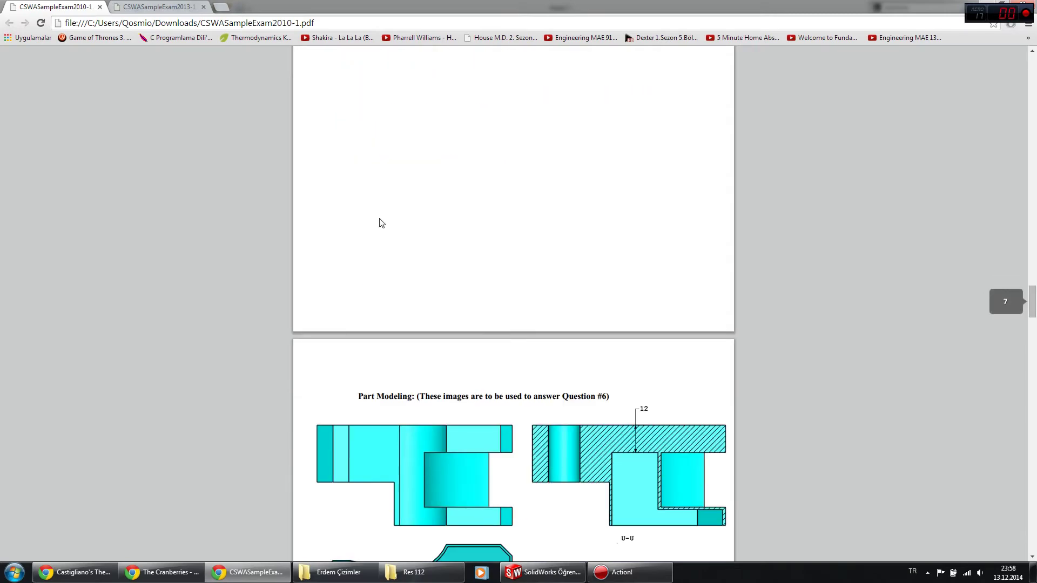
scroll(457, 300, "down", 3)
scroll(461, 296, "down", 2)
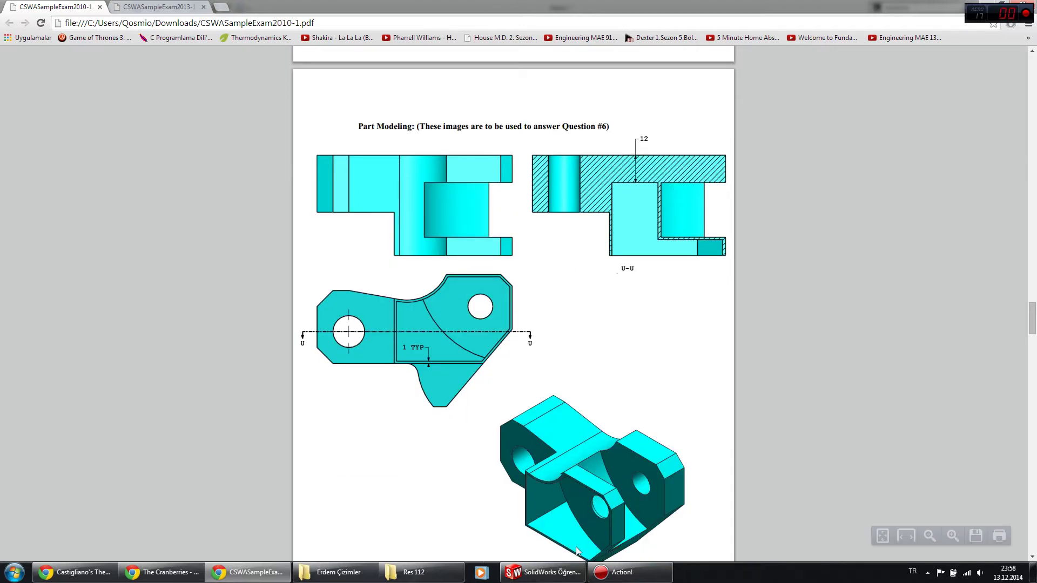
left_click(543, 572)
left_click(55, 141)
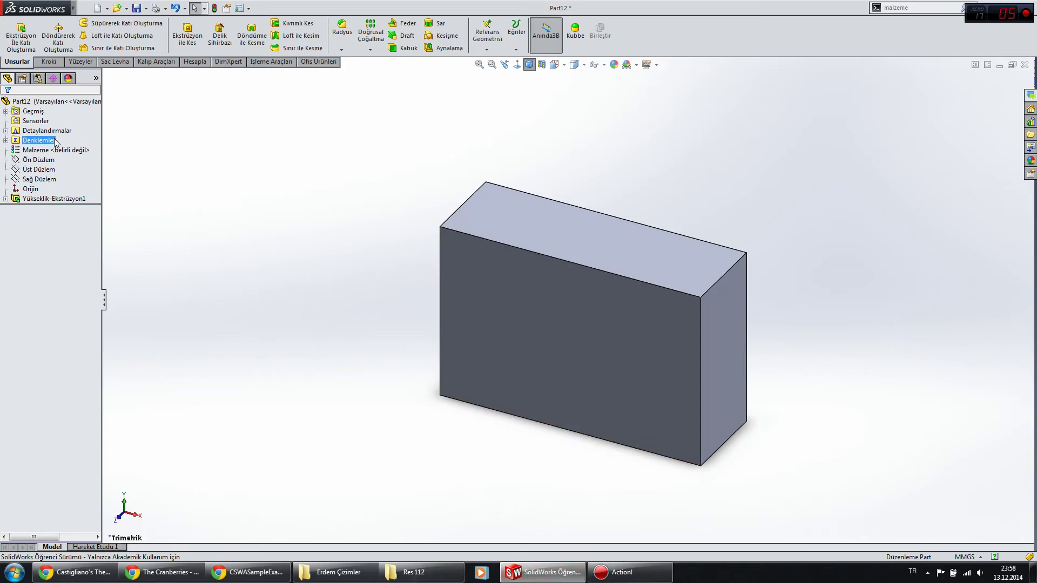
Open Manage Equations and delete global variables a, b and c.
right_click(55, 141)
left_click(91, 145)
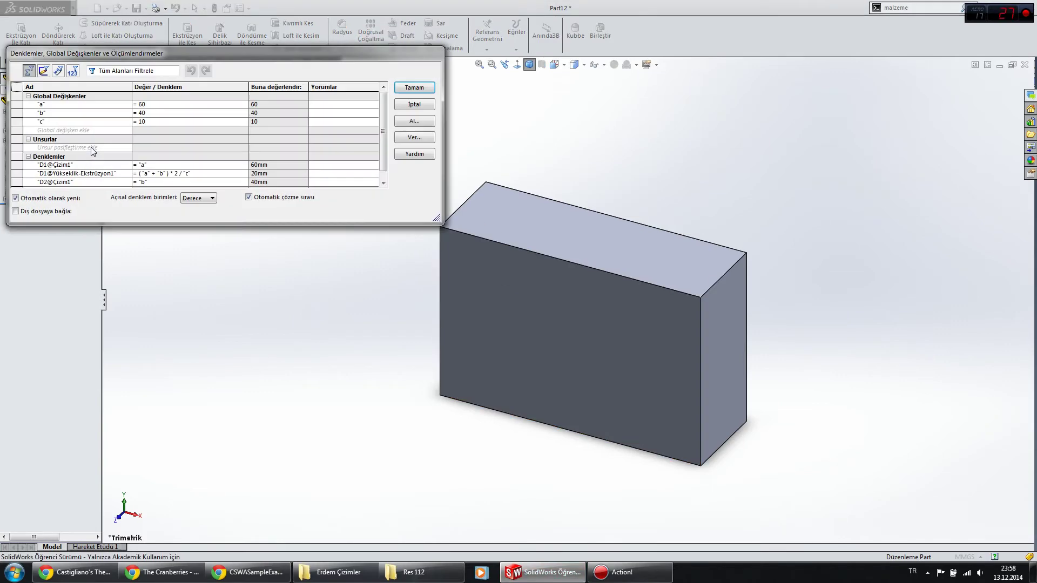
left_click(20, 113)
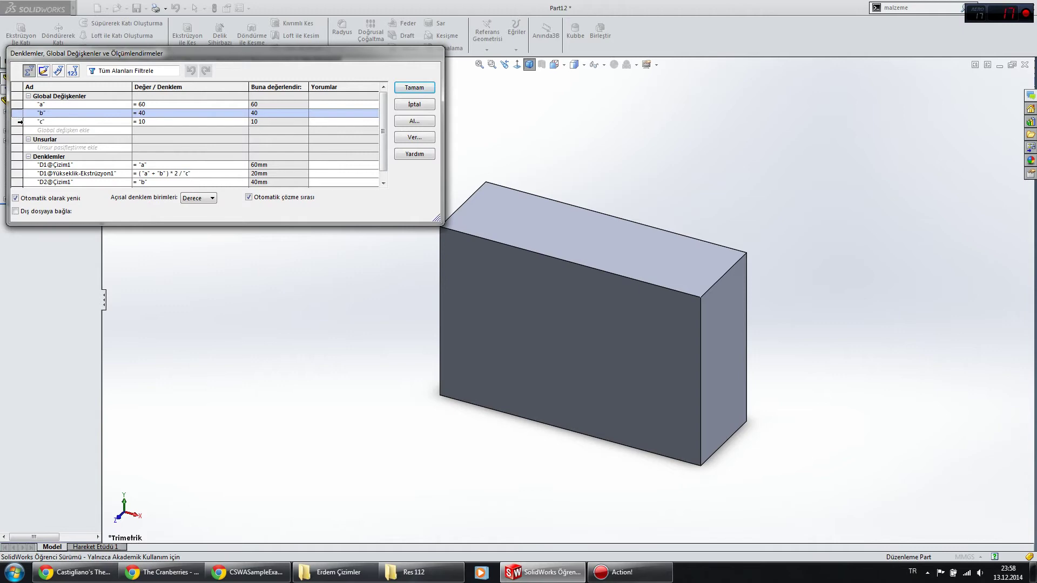
left_click(20, 122, "shift")
key("Delete")
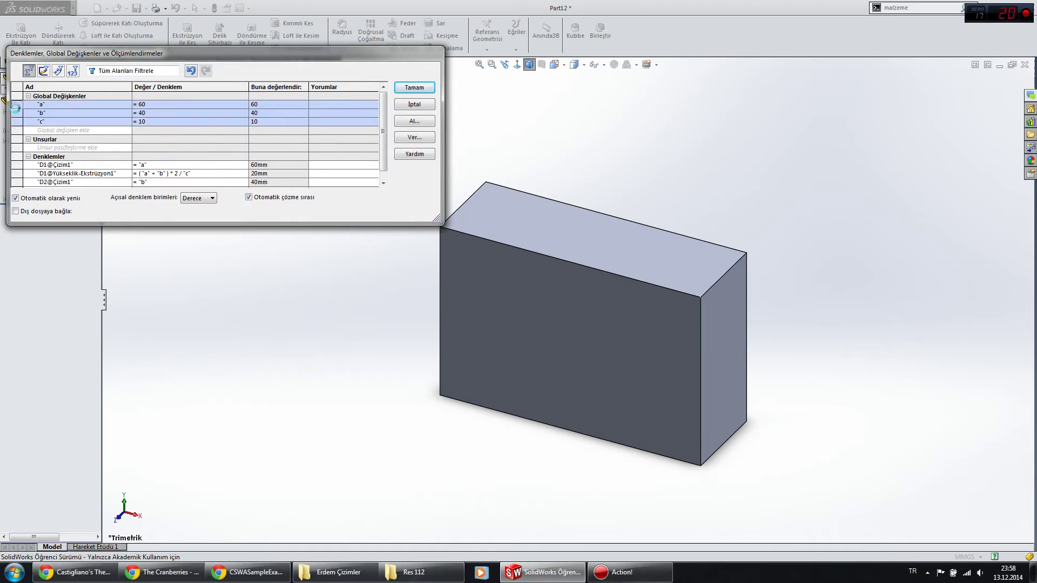
left_click(19, 104)
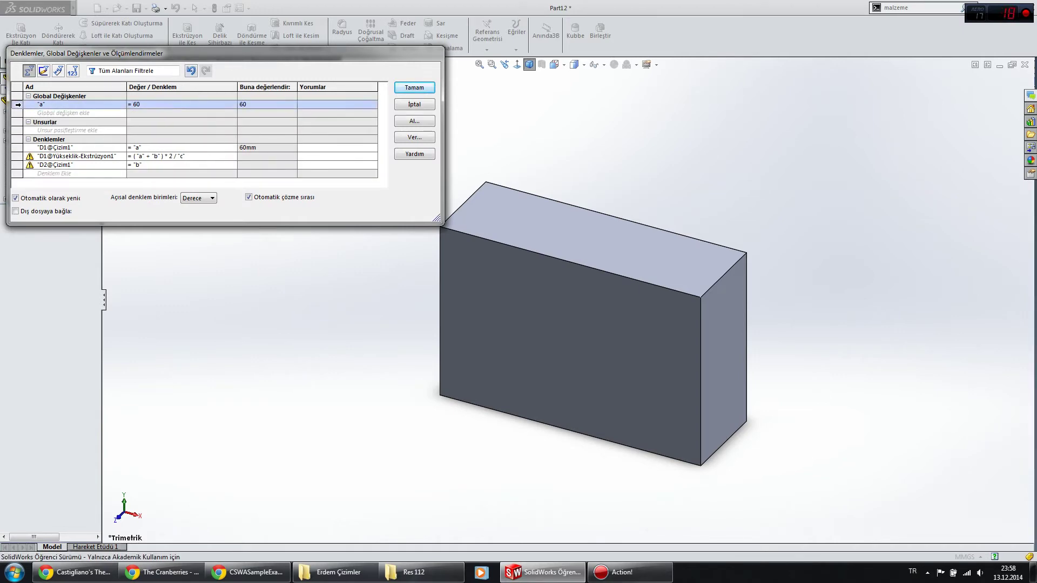
key("Delete")
Delete the D1@Çizim1 equation and the remaining equations, then apply with Tamam.
left_click(17, 138)
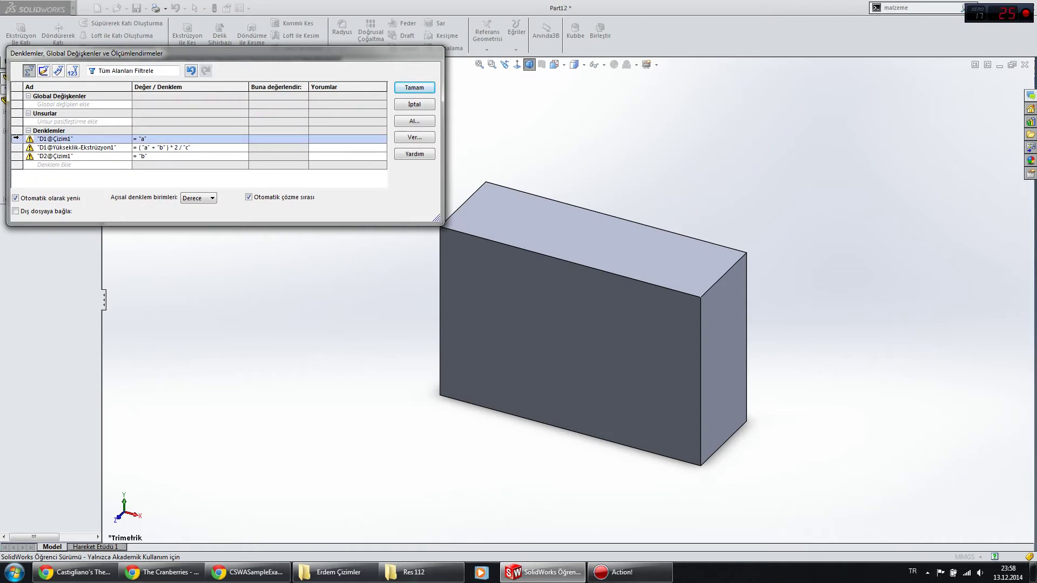
key("Delete")
left_click(18, 147)
key("Delete")
key("Delete")
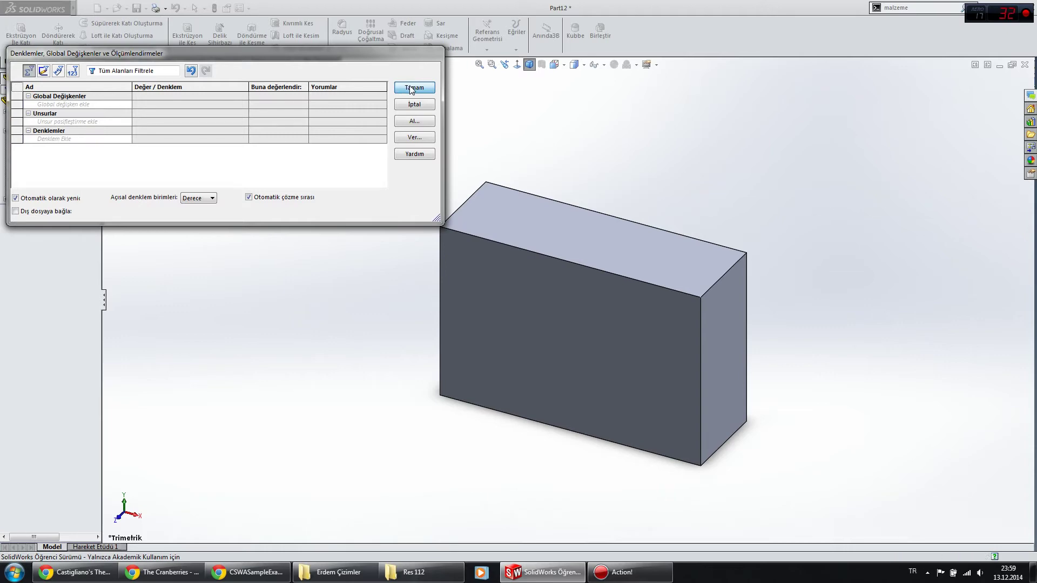
left_click(412, 88)
right_click(579, 291)
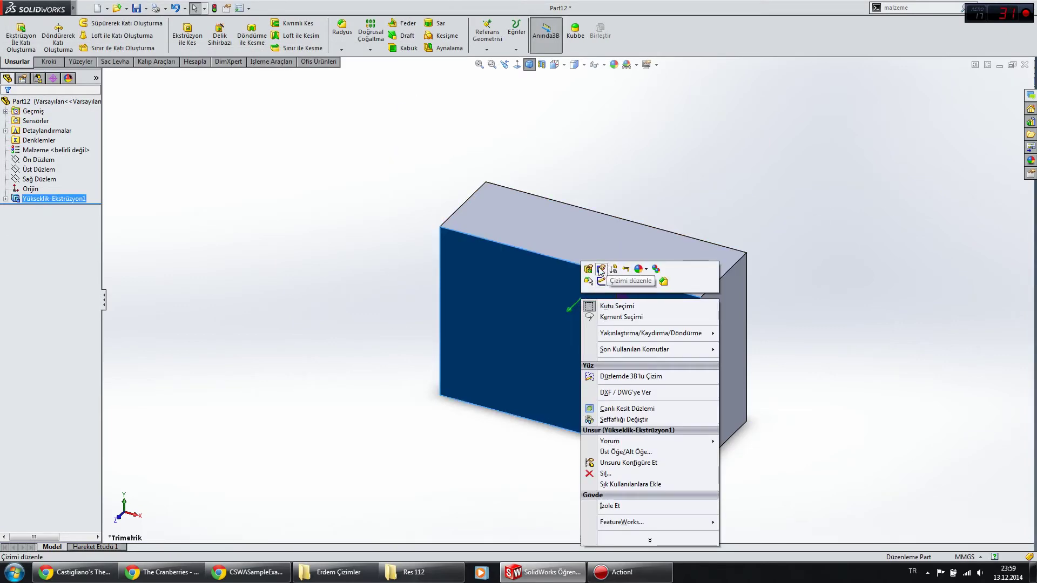
Try linking the box sketch's 60 mm width to =b, then rebuild despite the Çizim1 warning.
left_click(596, 267)
left_click(563, 146)
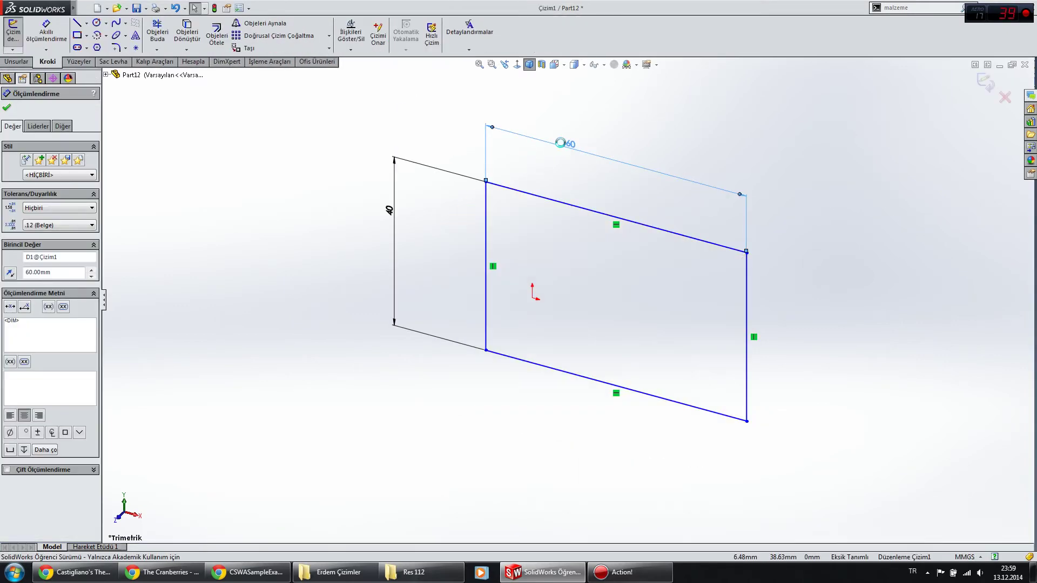
double_click(56, 271)
type("=b")
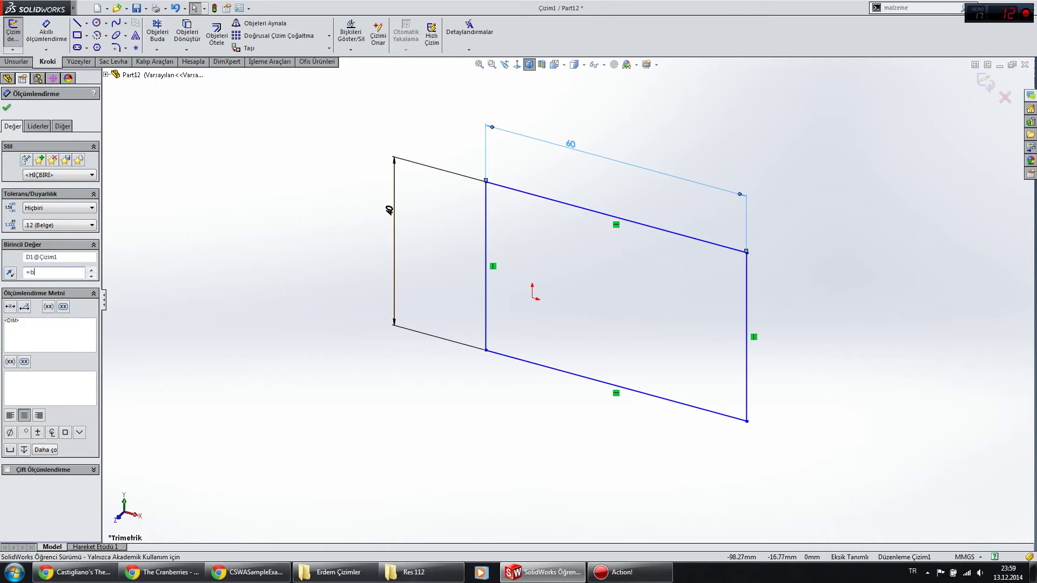
key("Return")
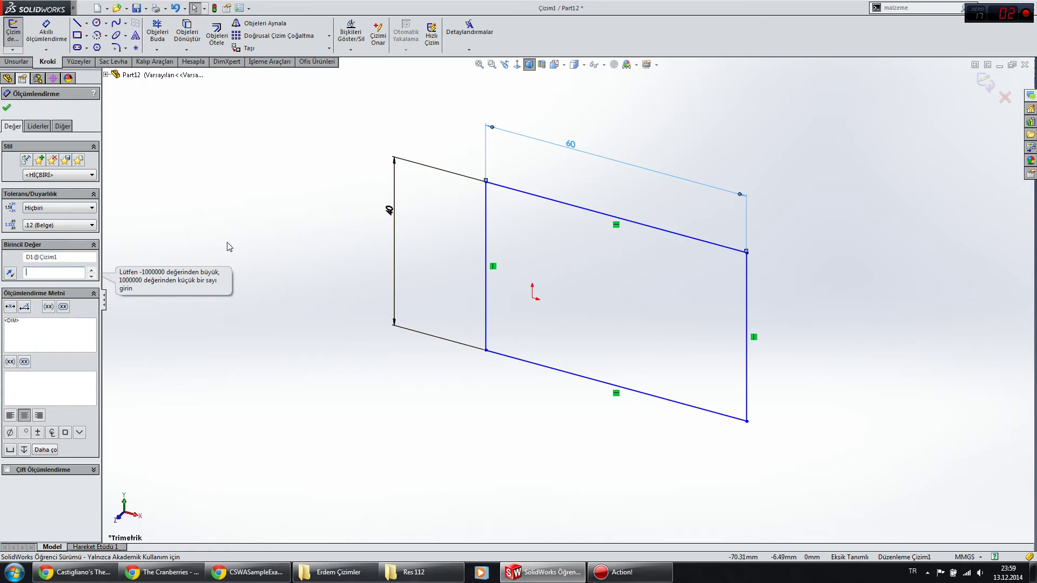
key("Escape")
key("ctrl+b")
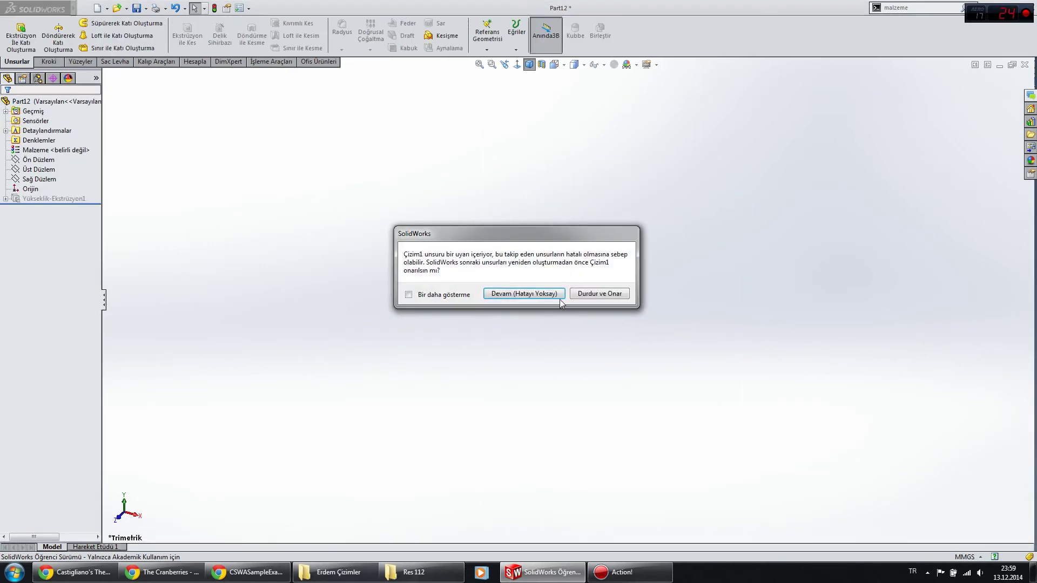
left_click(537, 295)
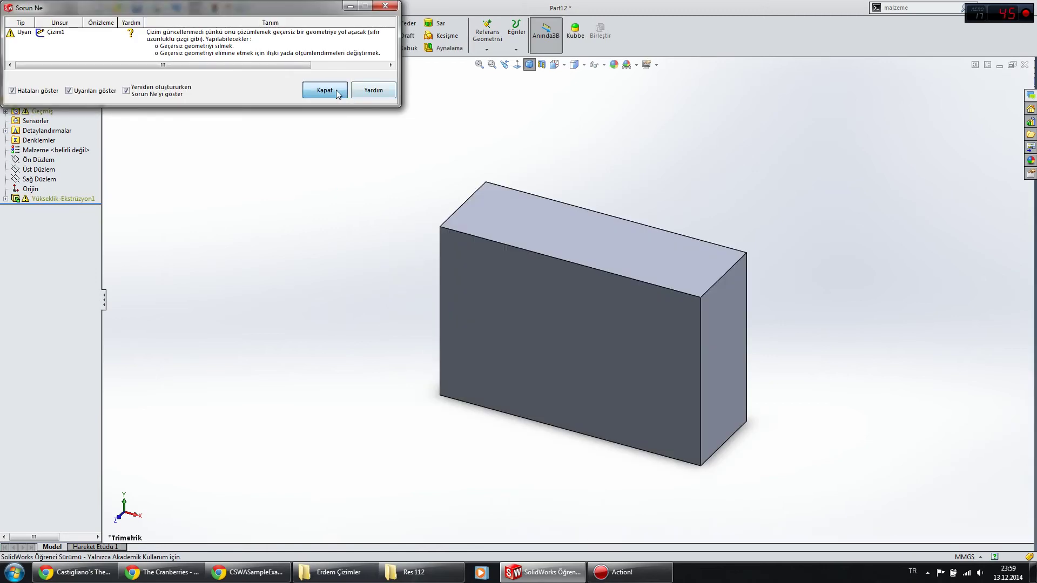
Dismiss the error report and discard the edits to sketch Çizim1.
left_click(336, 90)
left_click(444, 235)
left_click(507, 196)
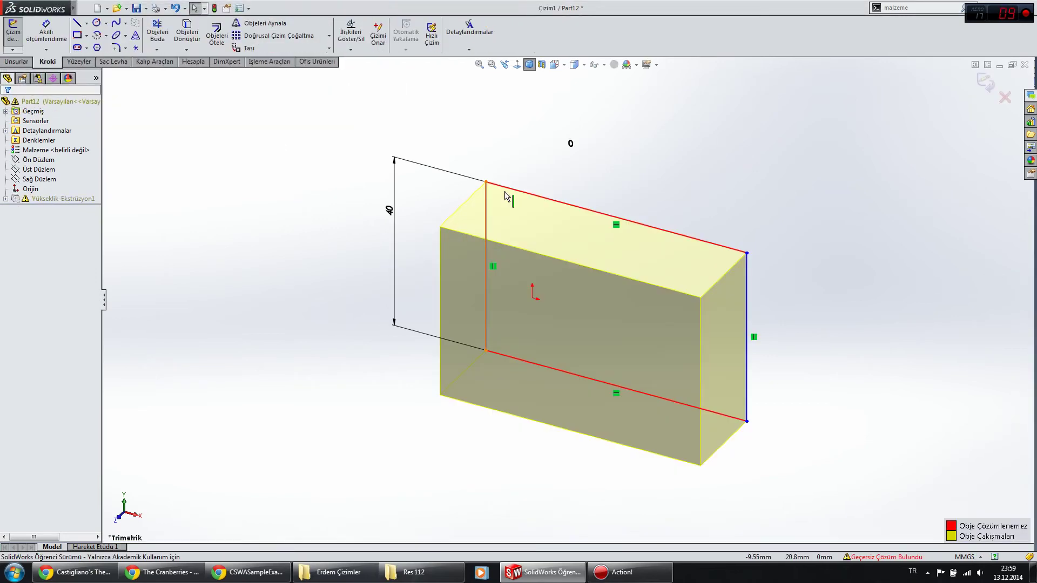
left_click(1005, 98)
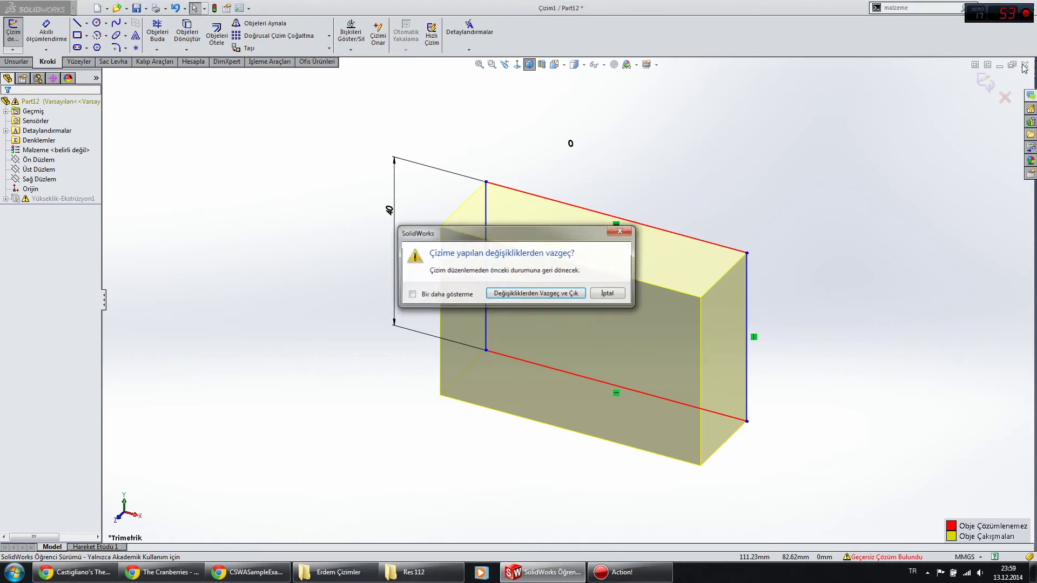
left_click(567, 293)
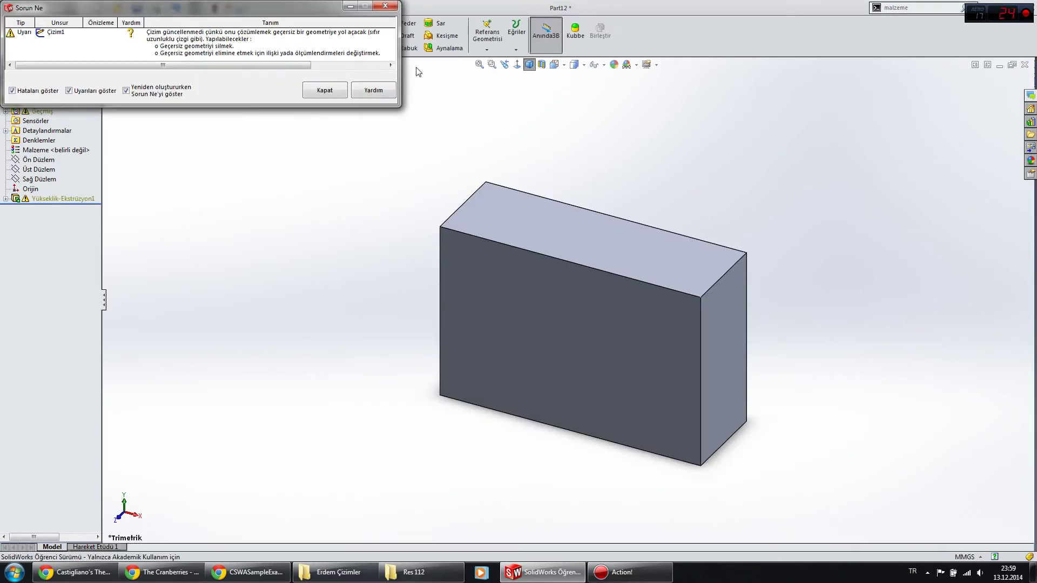
Close Part12 without saving (Kaydetme) and start a new document with Ctrl+N.
left_click(325, 89)
left_click(1024, 65)
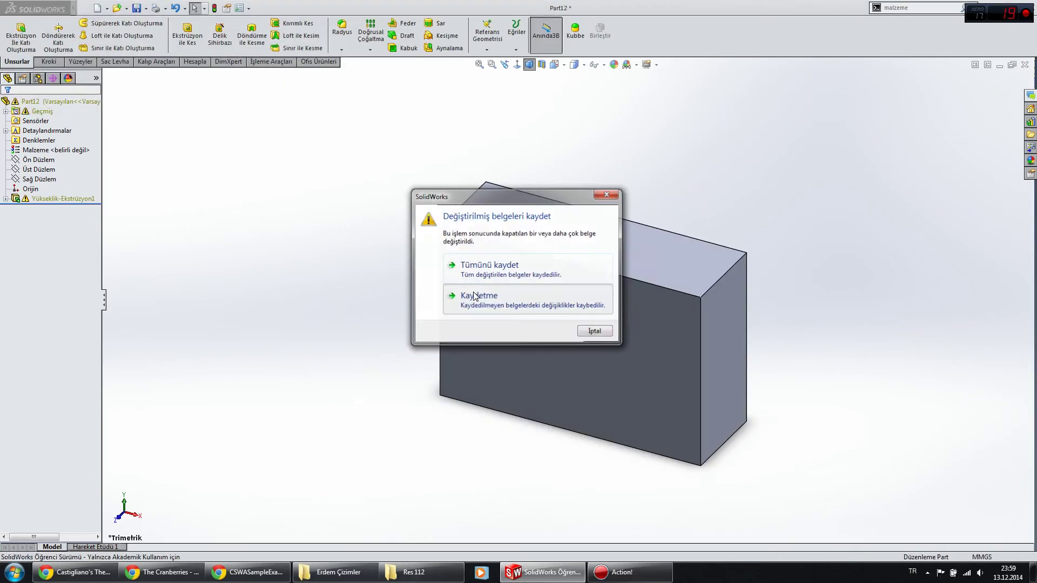
left_click(475, 296)
key("ctrl+n")
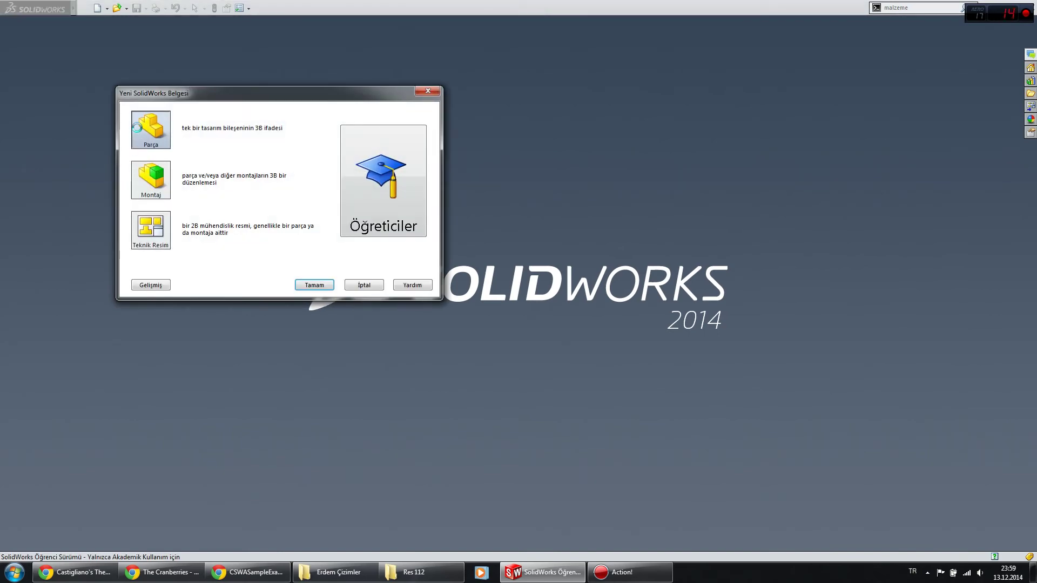
Create a new part and draw a corner rectangle on the Ön Düzlem front plane.
double_click(138, 128)
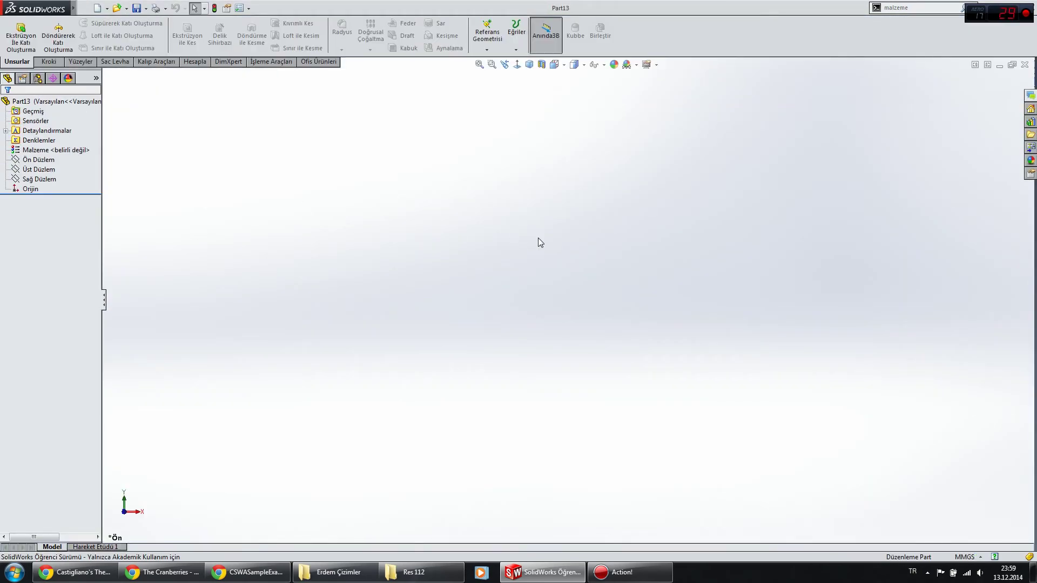
key("s")
left_click(546, 247)
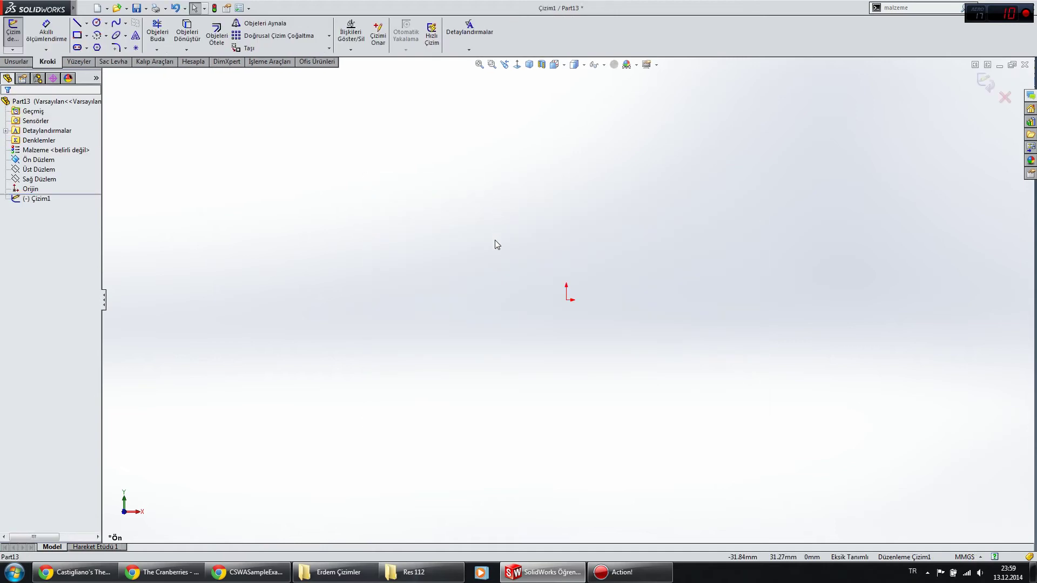
key("r")
left_click(510, 210)
left_click(676, 397)
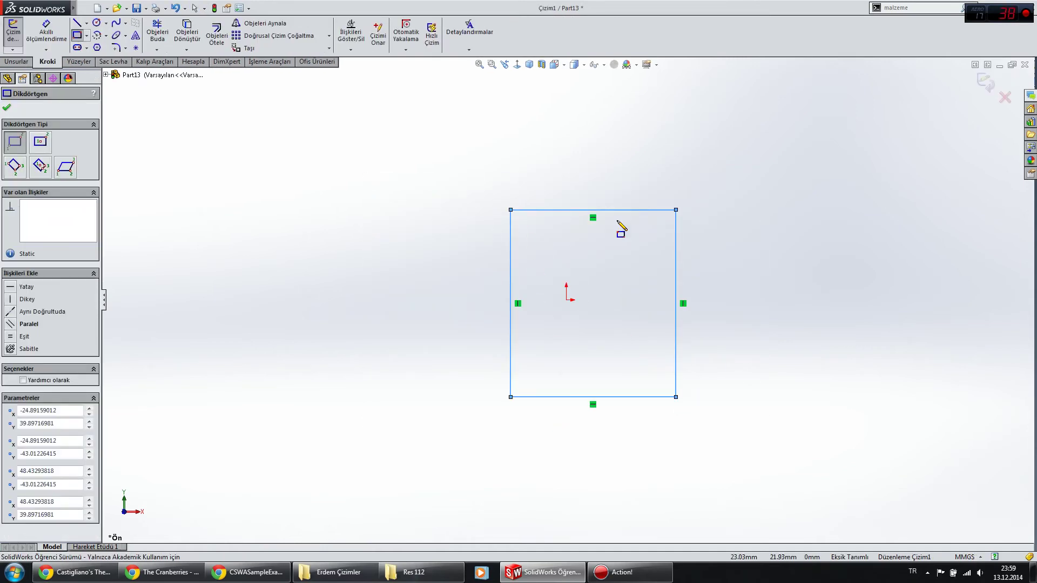
Dimension the rectangle 40 wide and 50 tall.
key("d")
left_click(620, 210)
left_click(598, 161)
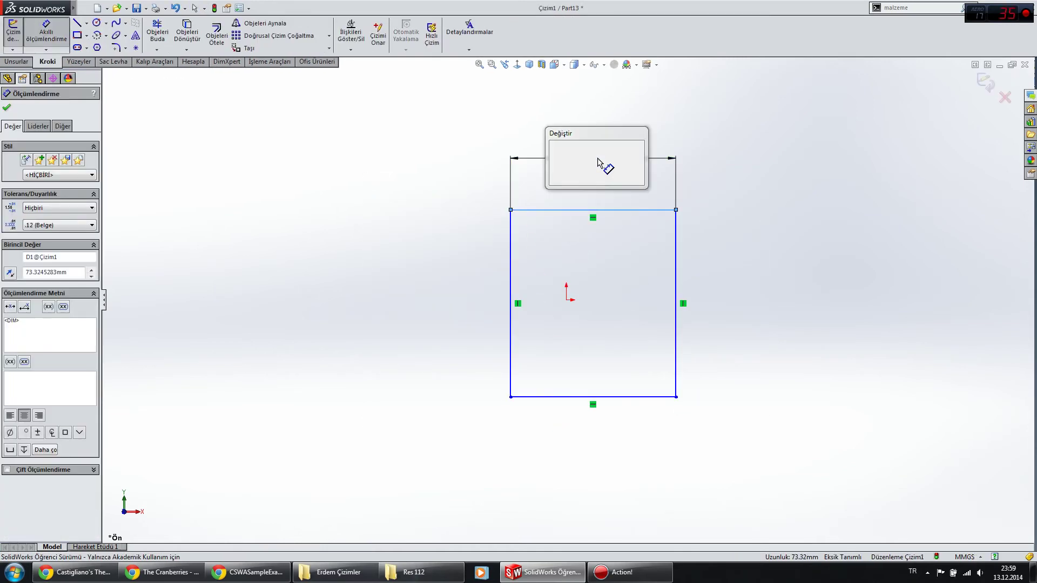
type("40")
key("Return")
left_click(511, 273)
left_click(463, 266)
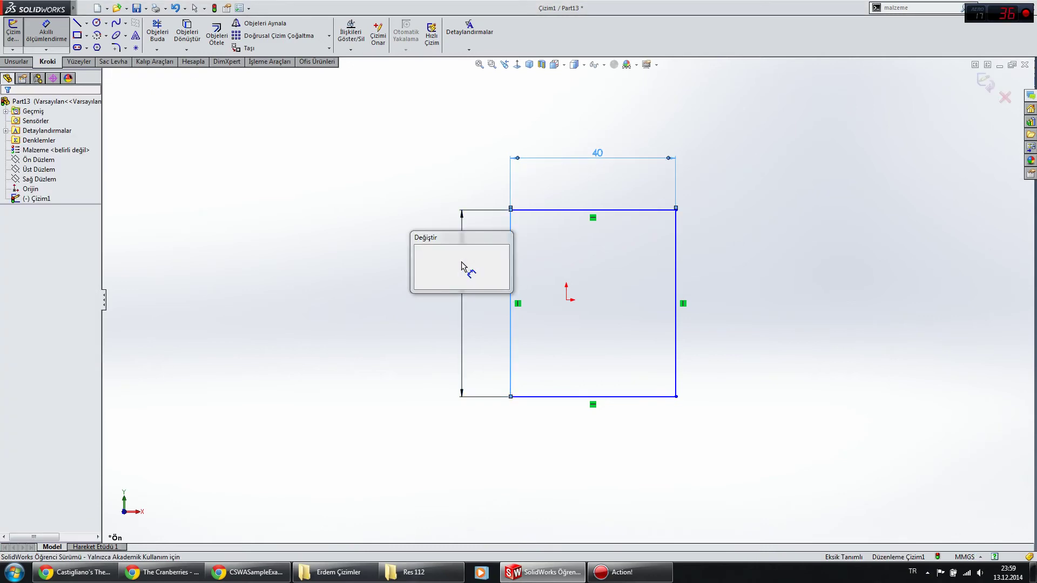
type("50")
key("Return")
left_click(390, 286)
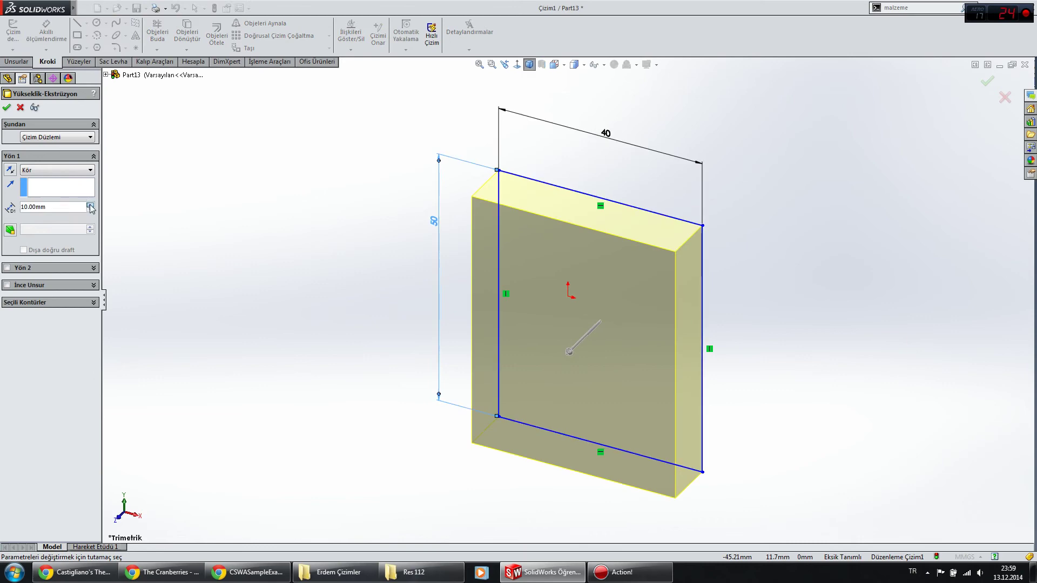
Set the extrusion depth to =a, create global variable a at 41 mm, and accept the extrusion.
left_click(90, 205)
left_click(91, 205)
left_click(90, 205)
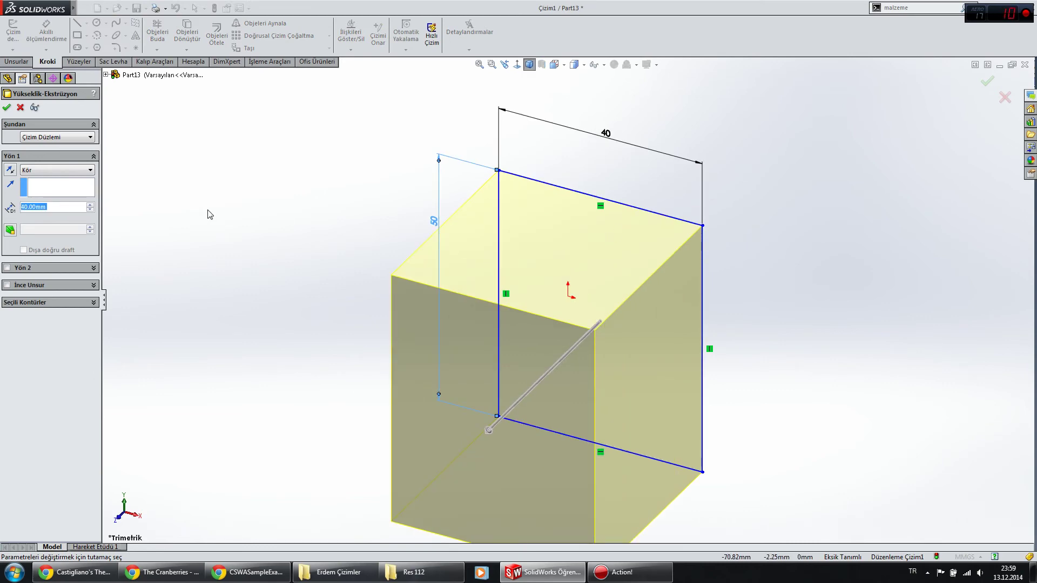
scroll(64, 207, "up", 1)
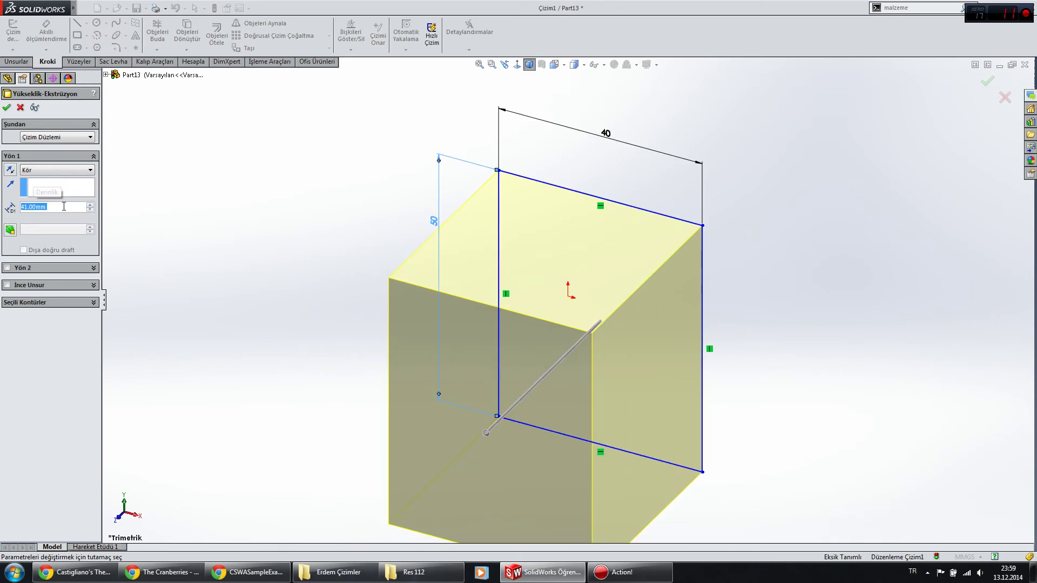
left_click(64, 207)
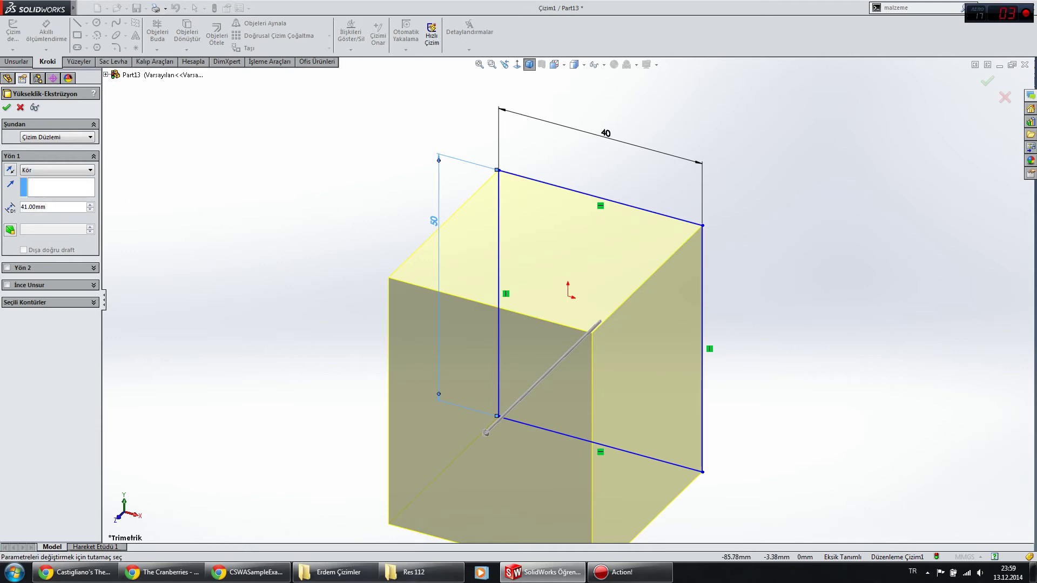
type("=a")
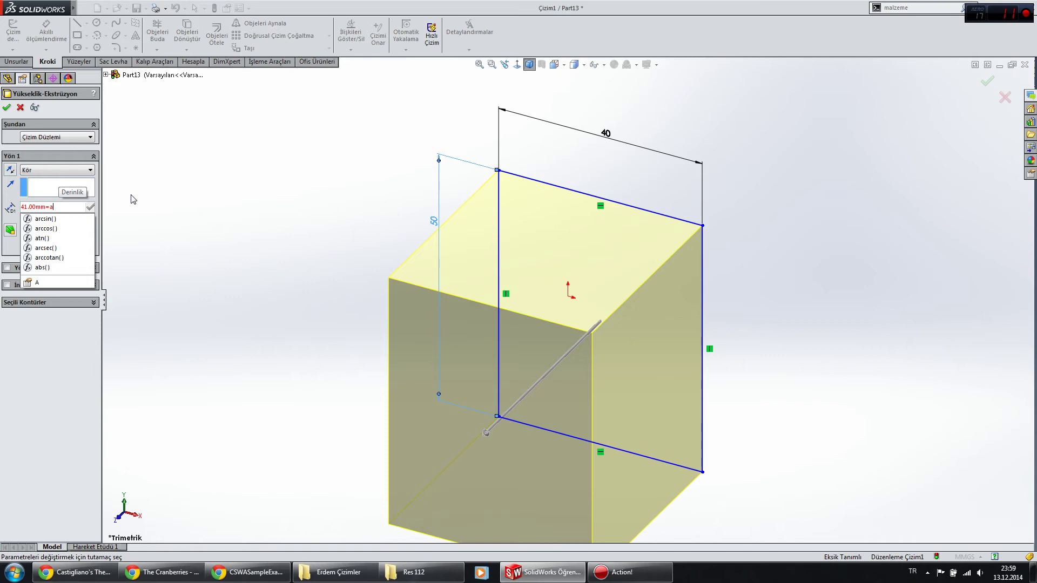
key("Escape")
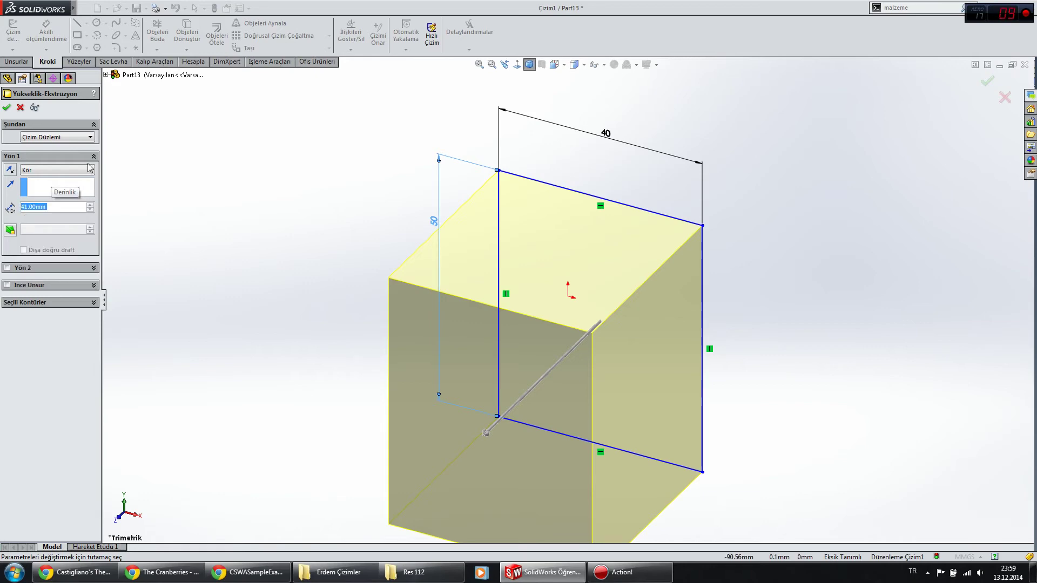
double_click(58, 206)
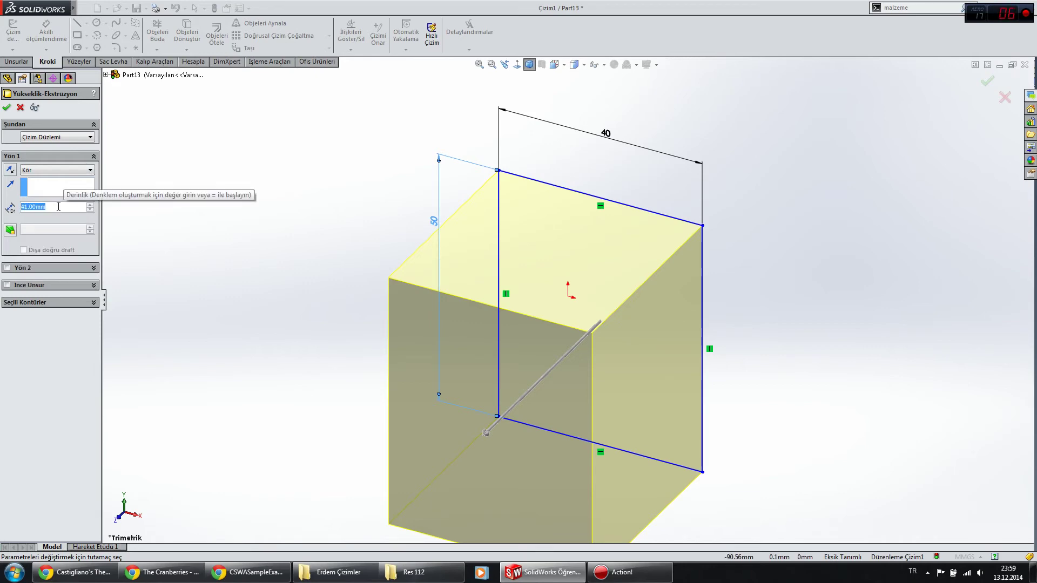
type("=a")
key("Return")
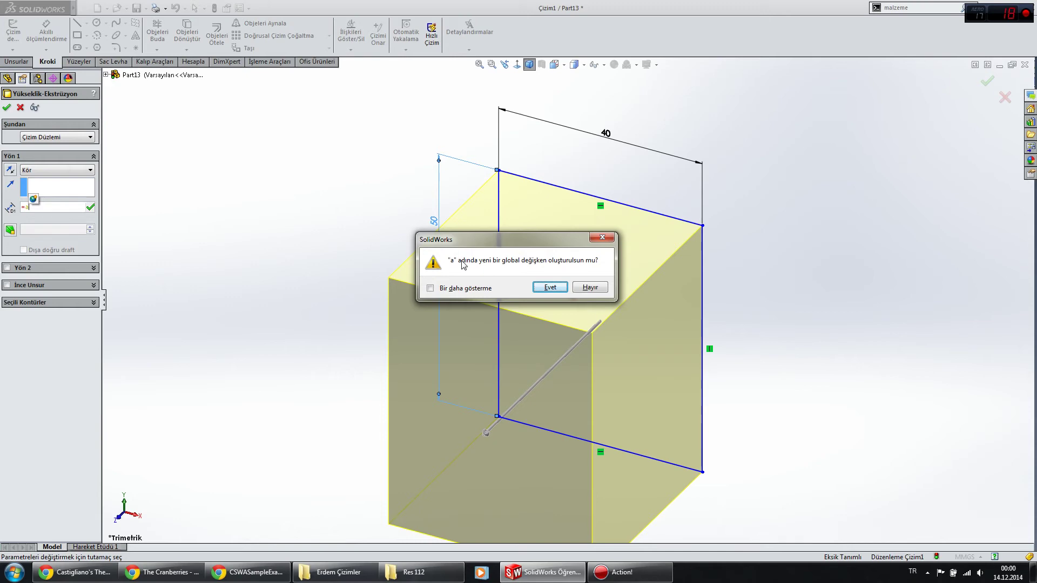
left_click(628, 572)
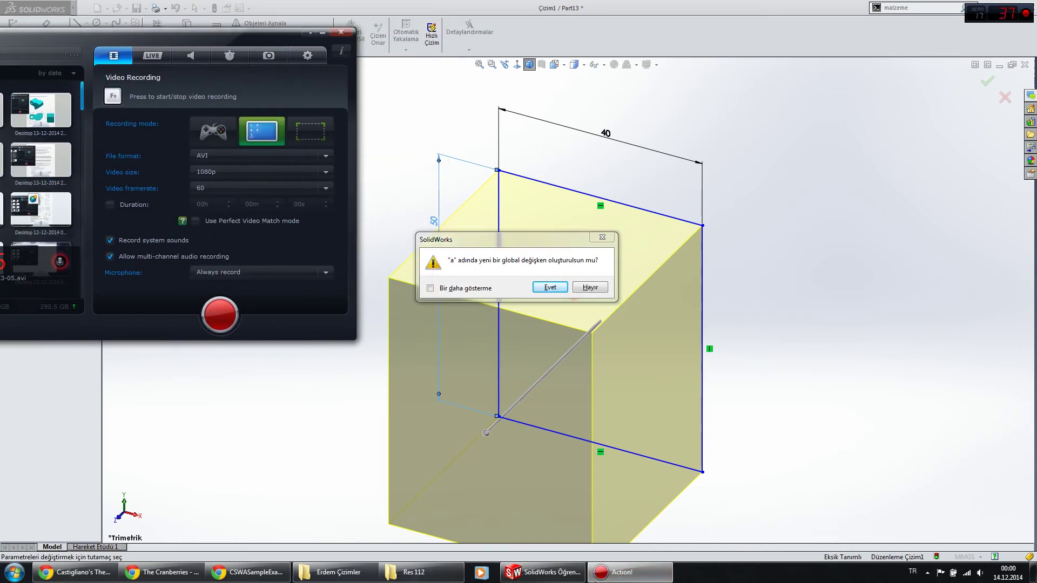
left_click(628, 572)
left_click(541, 289)
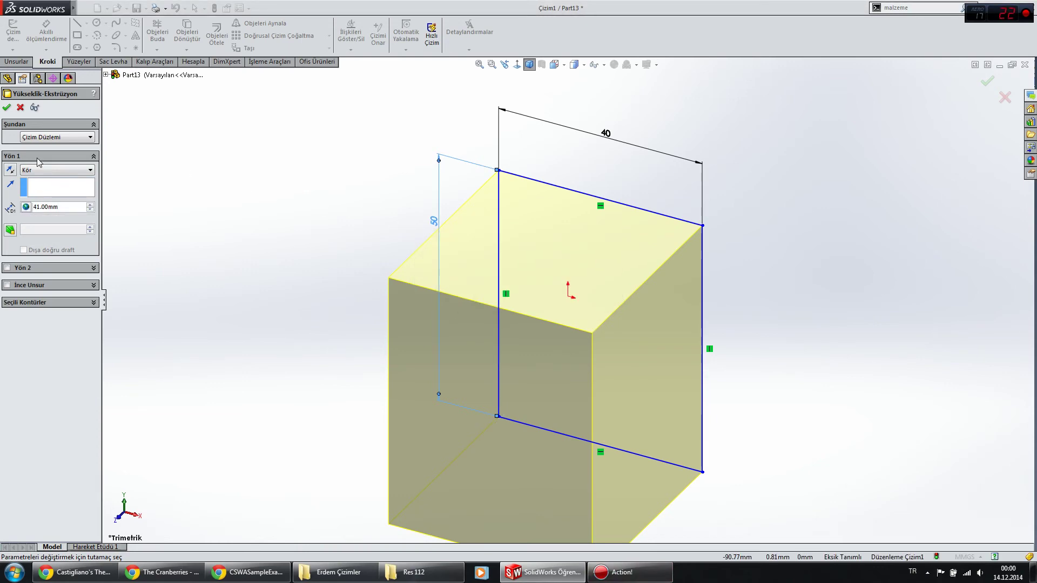
left_click(7, 109)
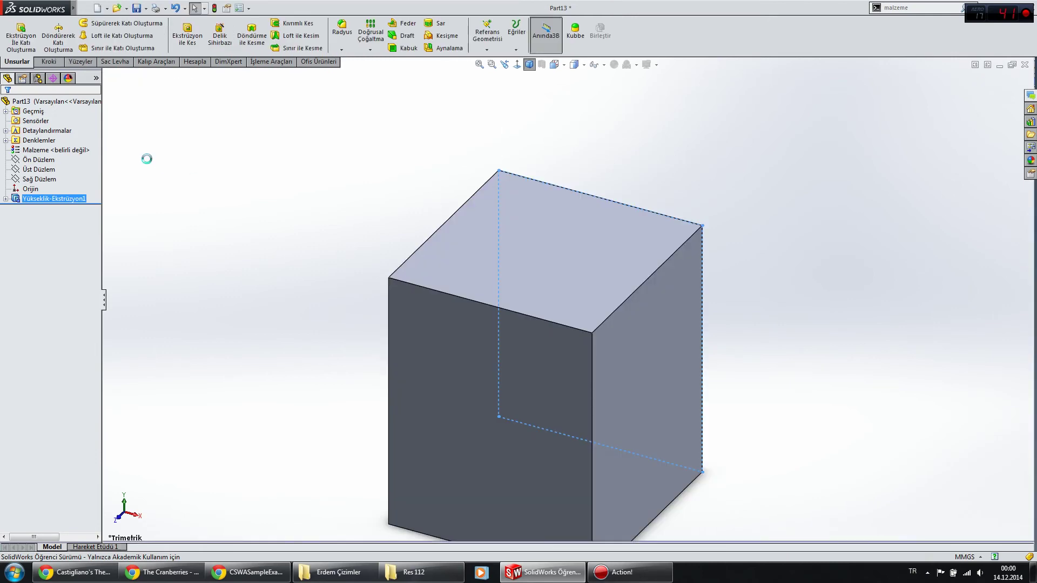
In Denklemleri Yönet, change variable a to 50 and then to 30, and apply with Tamam.
right_click(40, 142)
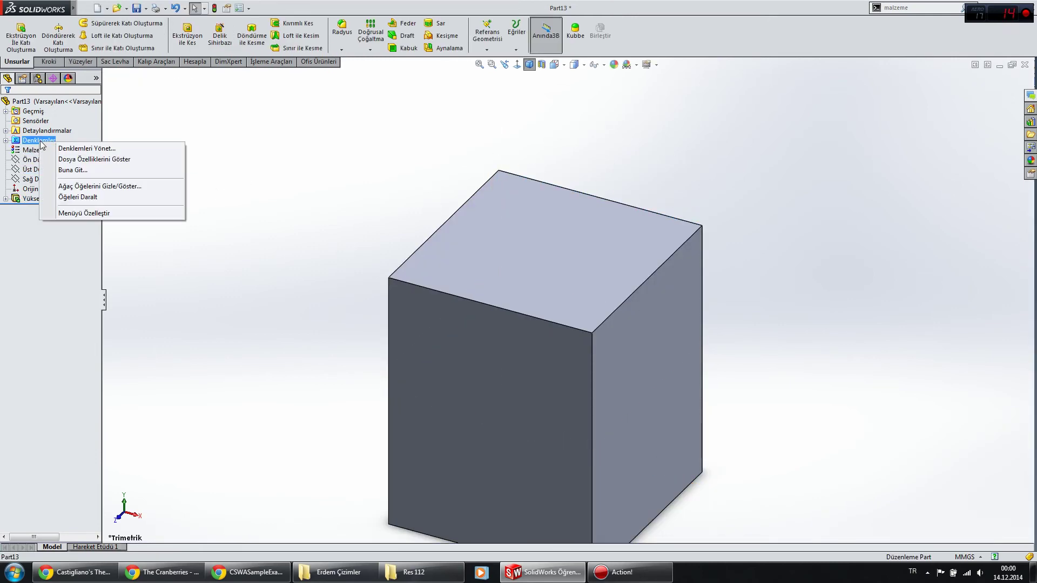
left_click(63, 149)
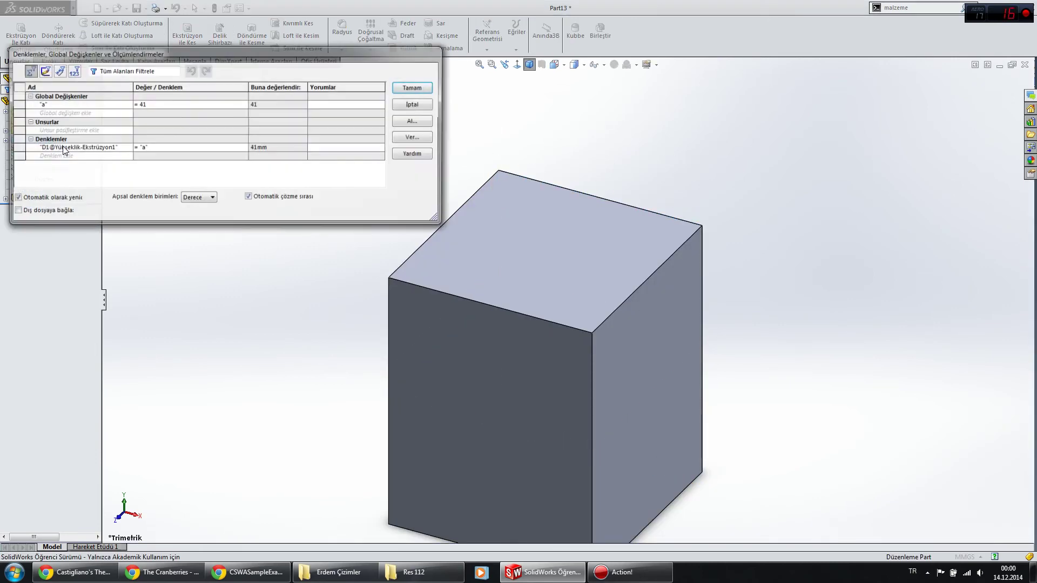
left_click(155, 104)
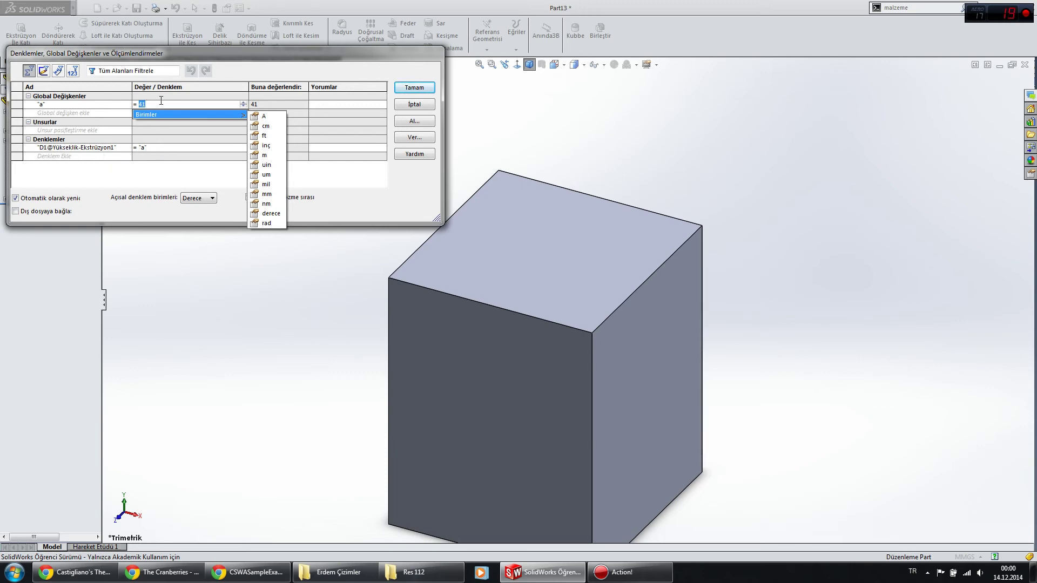
type("50")
key("Return")
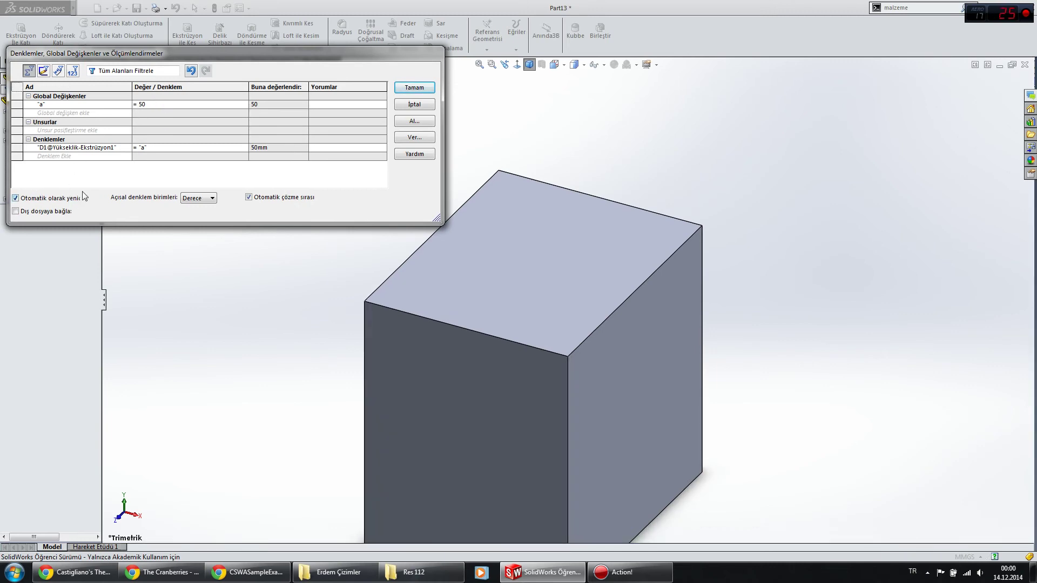
left_click(151, 104)
double_click(151, 103)
type("30")
key("Return")
left_click(415, 88)
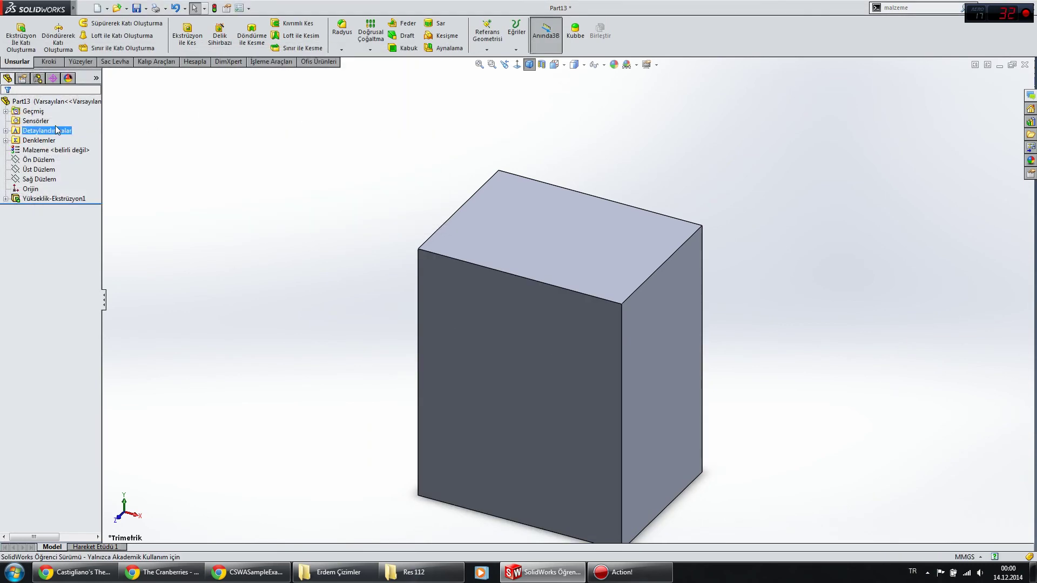
right_click(40, 141)
Open Yükseklik-Ekstrüzyon1's sketch for editing, leaving the extrusion settings unchanged.
left_click(173, 105)
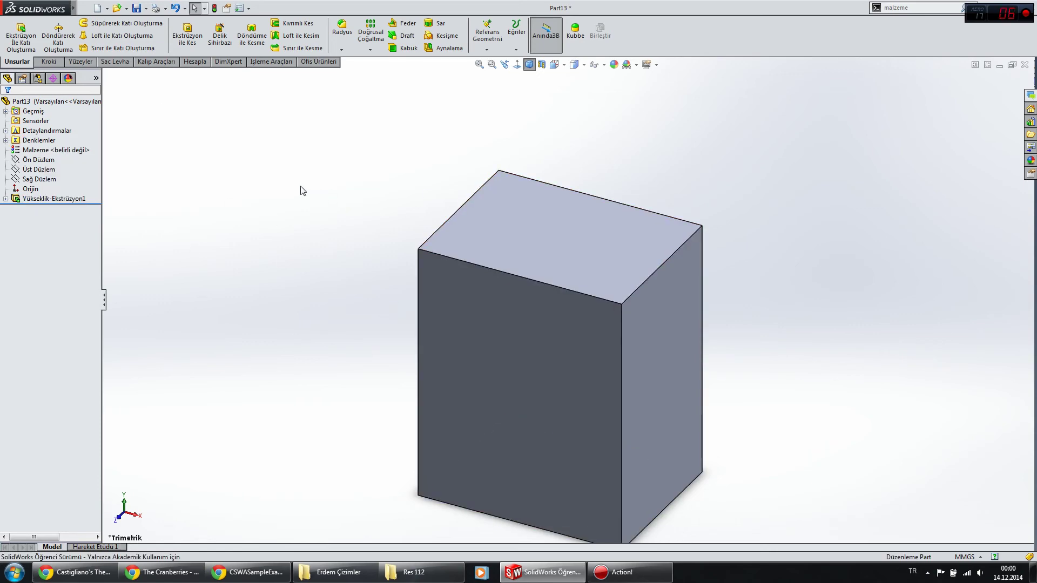
left_click(62, 199)
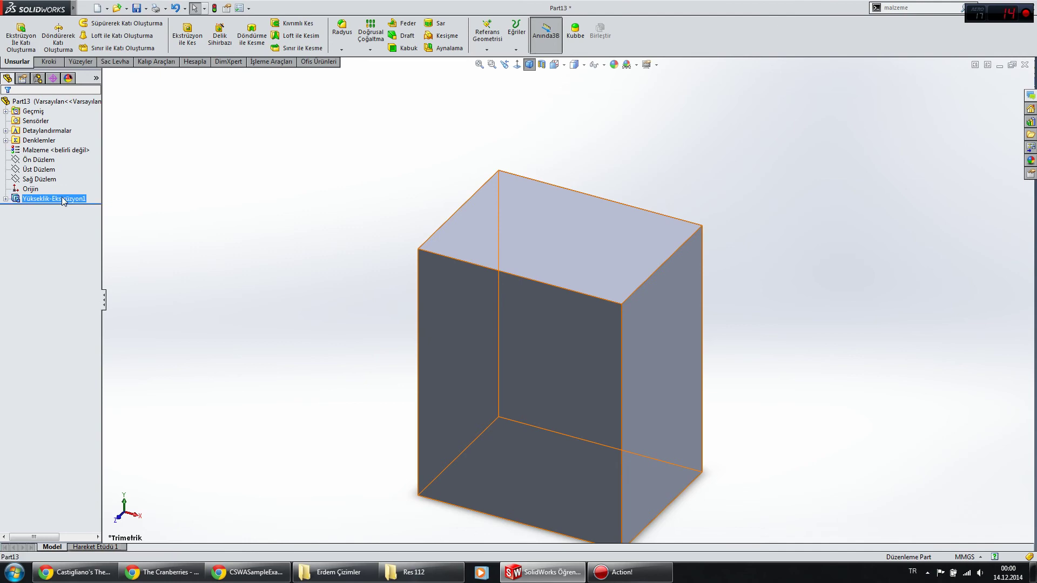
right_click(63, 199)
left_click(71, 167)
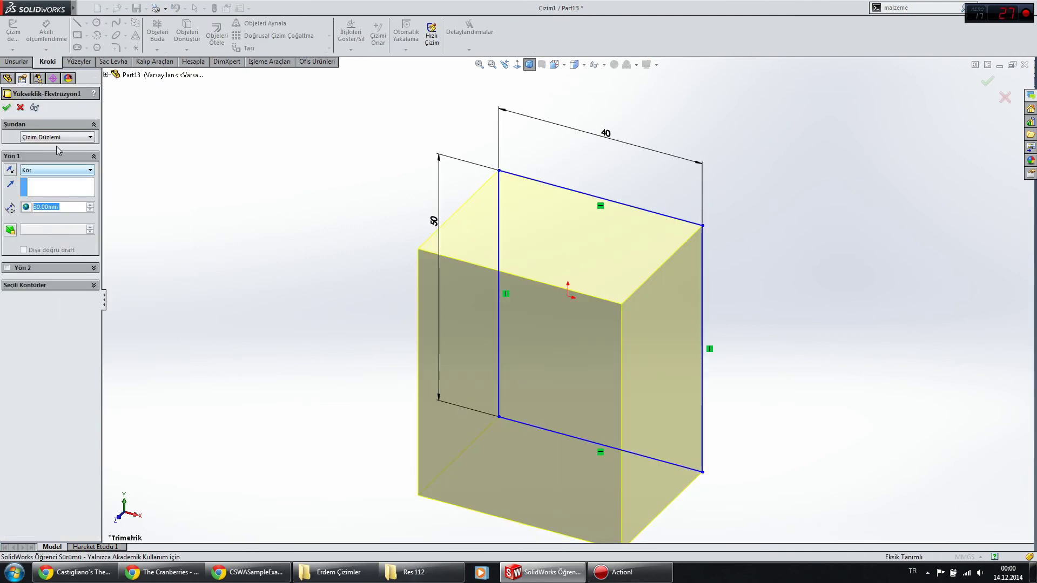
left_click(6, 107)
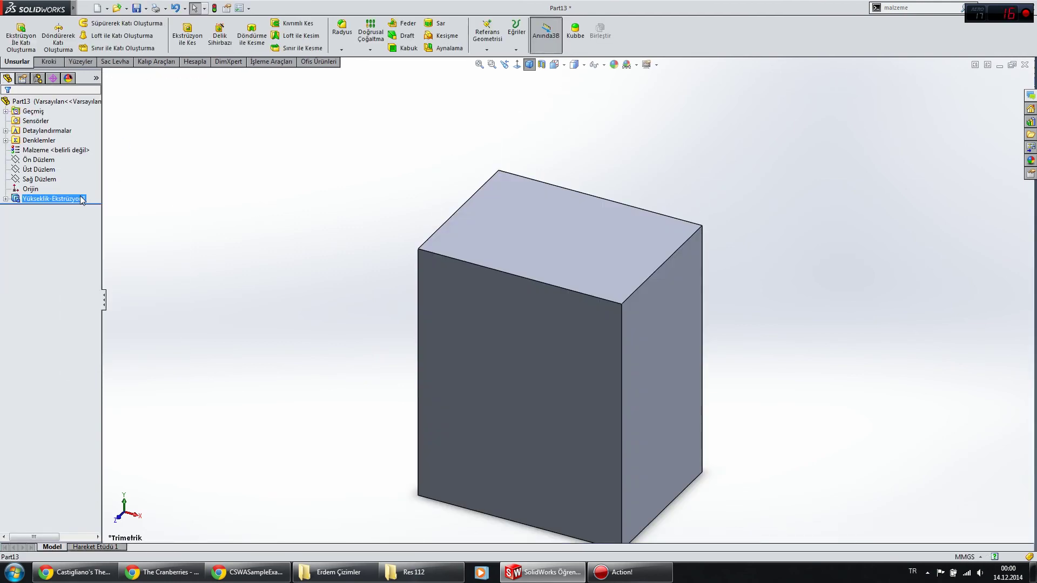
right_click(82, 200)
left_click(82, 168)
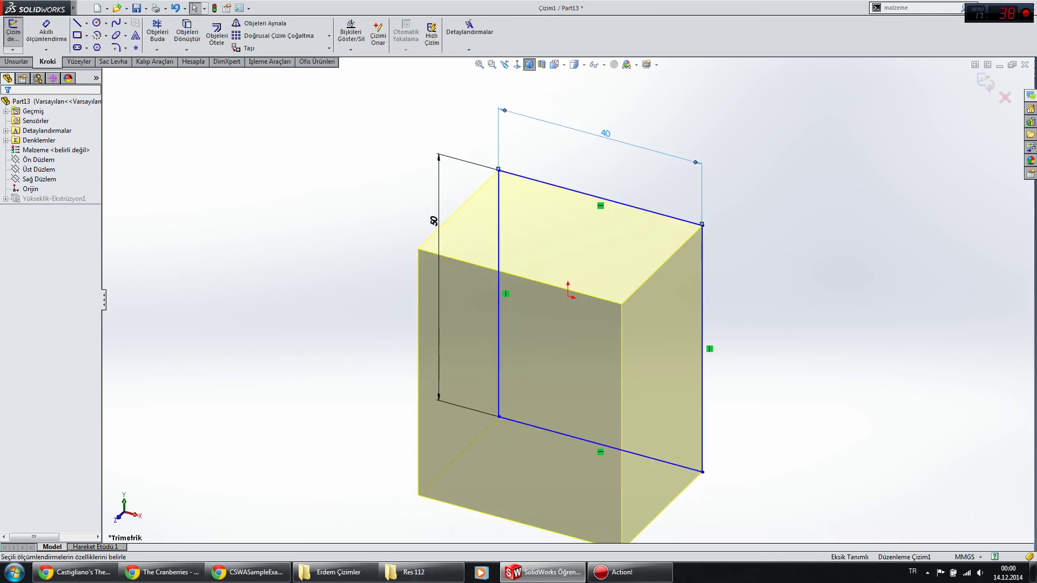
Link the 40 mm width to a new global variable b with =b.
double_click(606, 133)
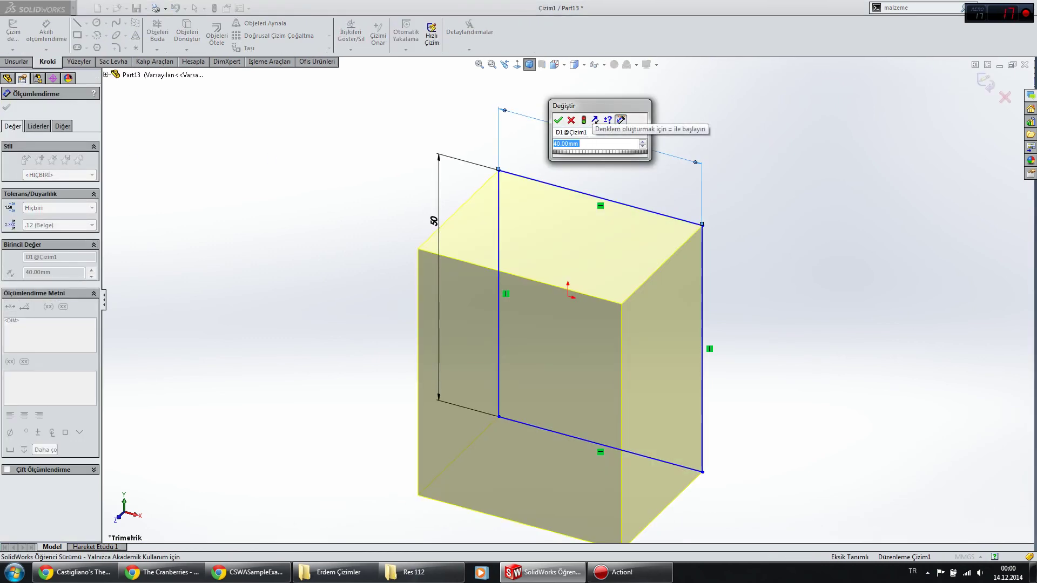
type("=b")
key("Return")
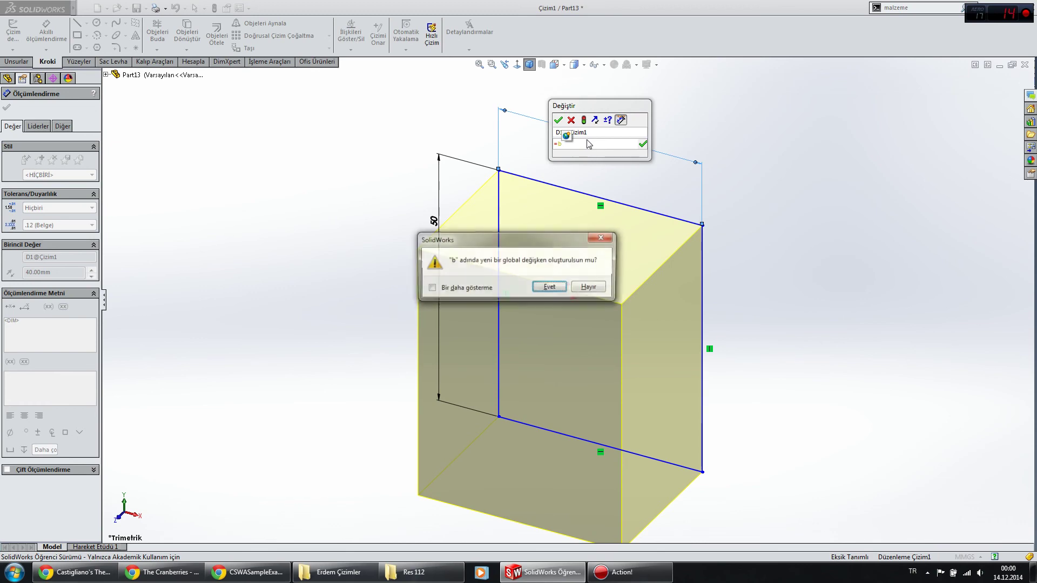
key("Return")
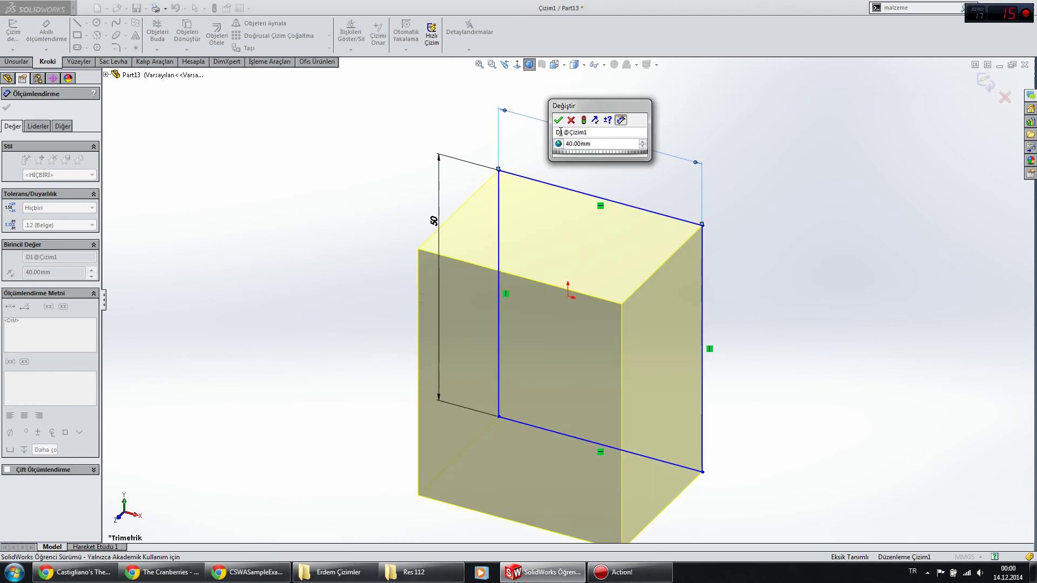
key("Return")
key("Escape")
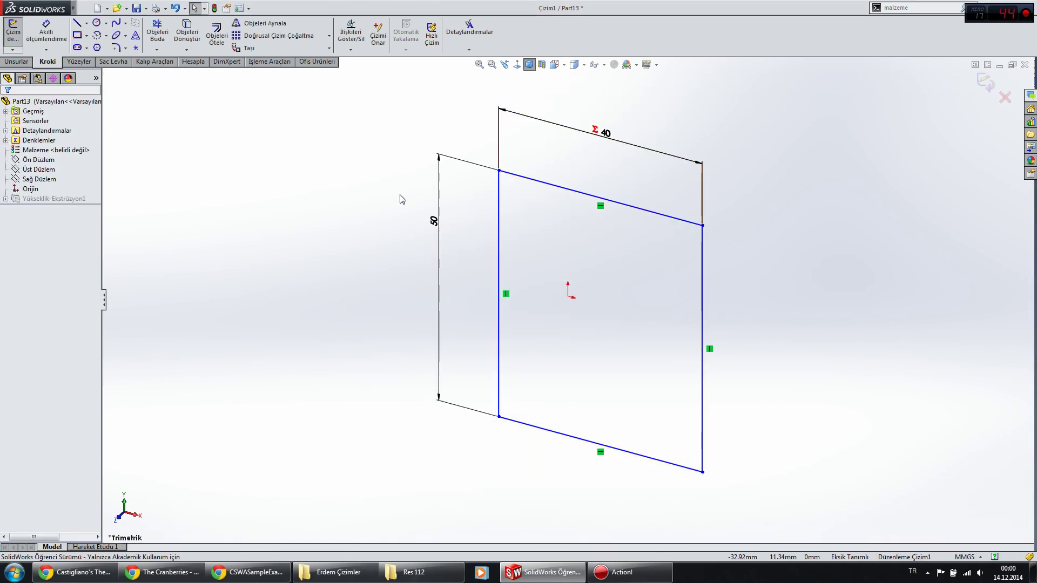
Link the 50 mm height to a new global variable c with =c, and exit the sketch.
double_click(435, 222)
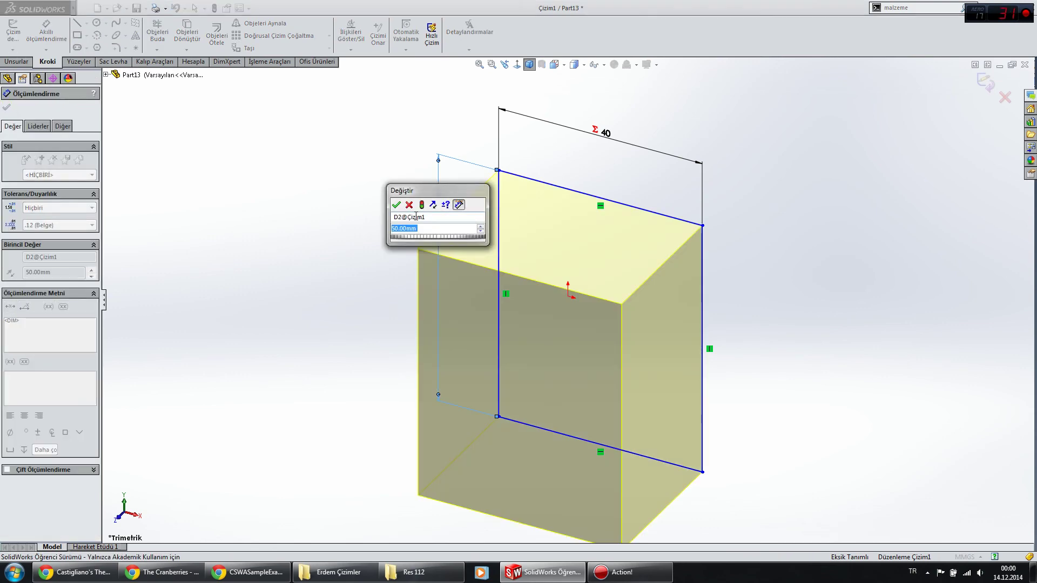
type("=c")
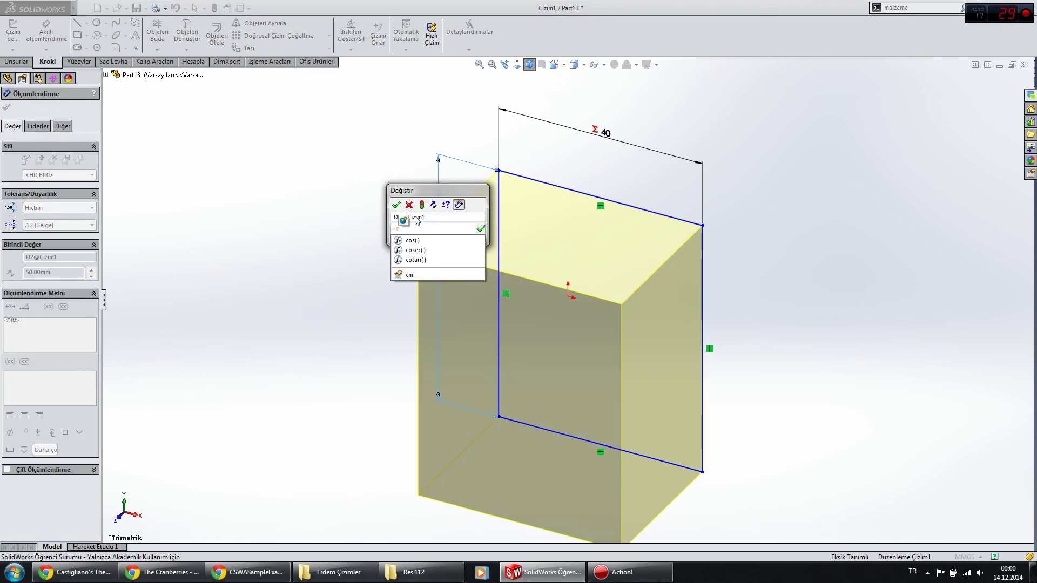
key("Return")
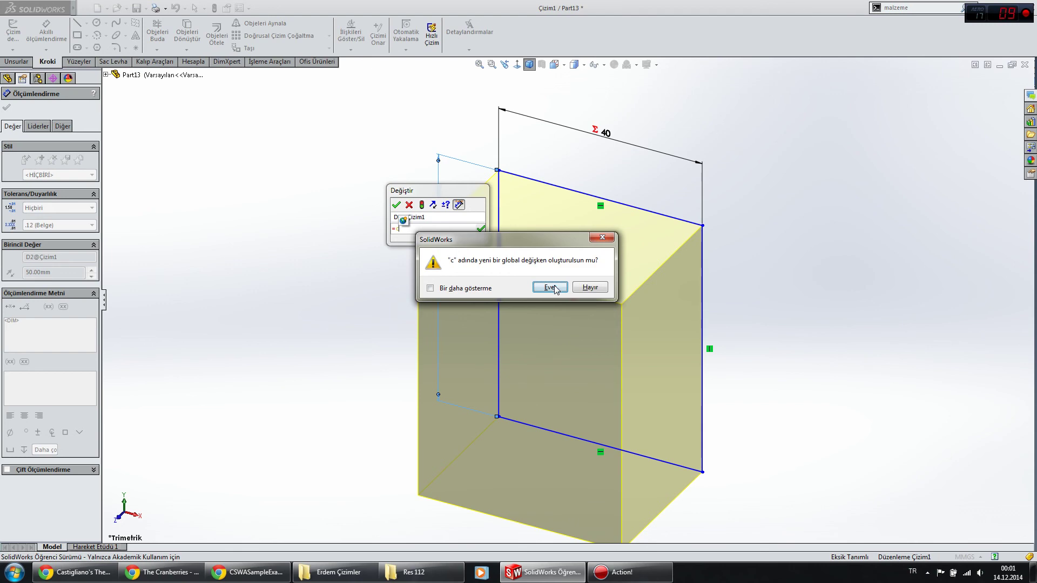
left_click(550, 288)
left_click(417, 205)
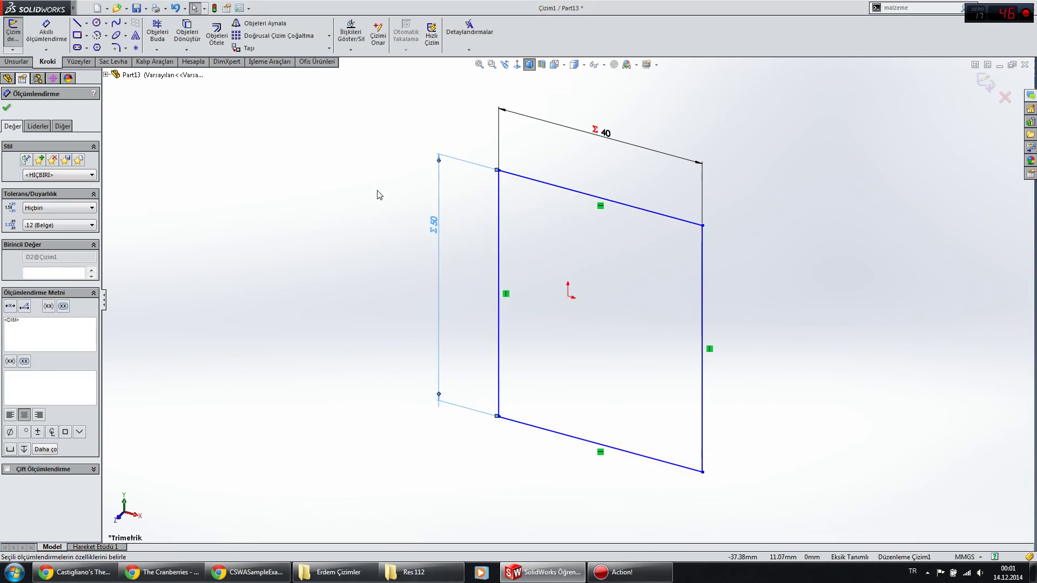
left_click(6, 107)
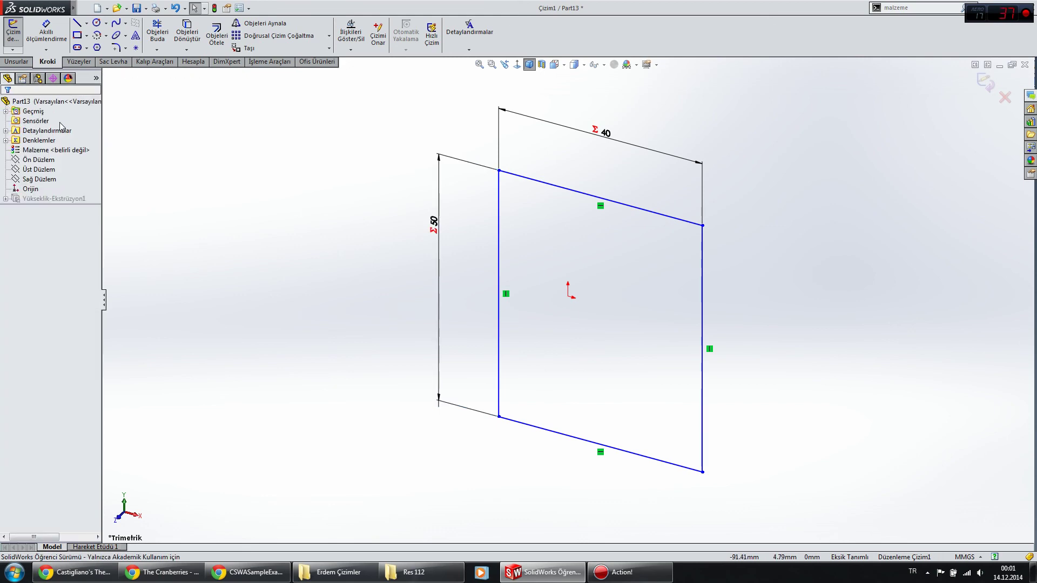
left_click(13, 31)
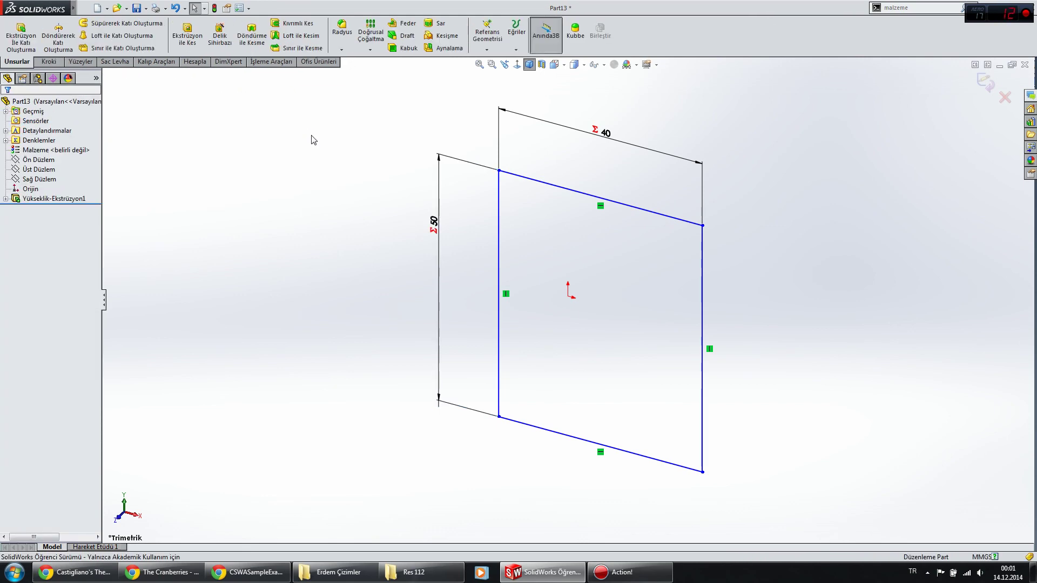
Change global variable a from 30 to 10 in Denklemleri Yönet and rebuild with F9.
right_click(42, 140)
left_click(134, 145)
left_click(153, 105)
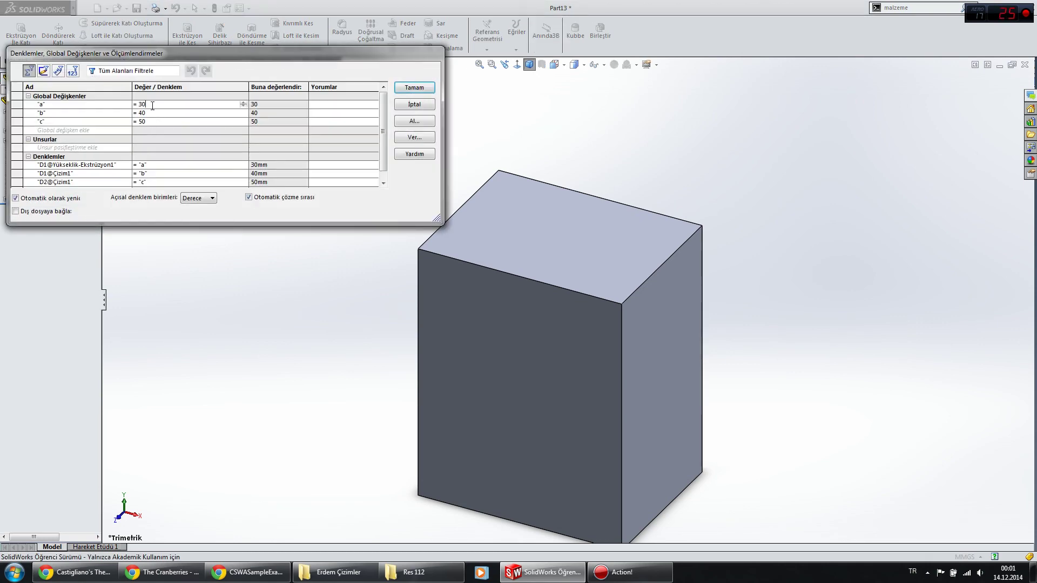
type("10")
key("Return")
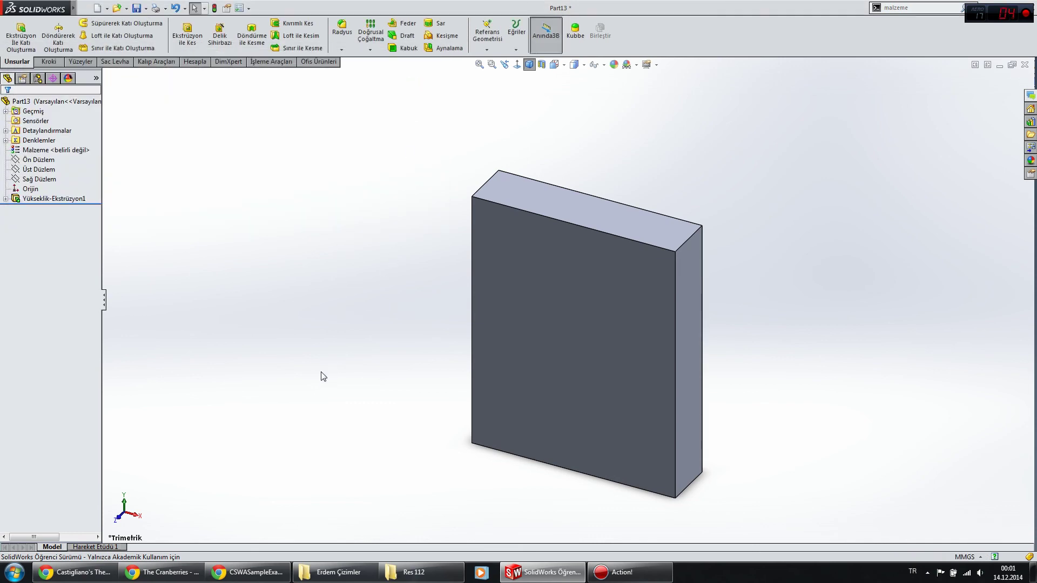
key("F9")
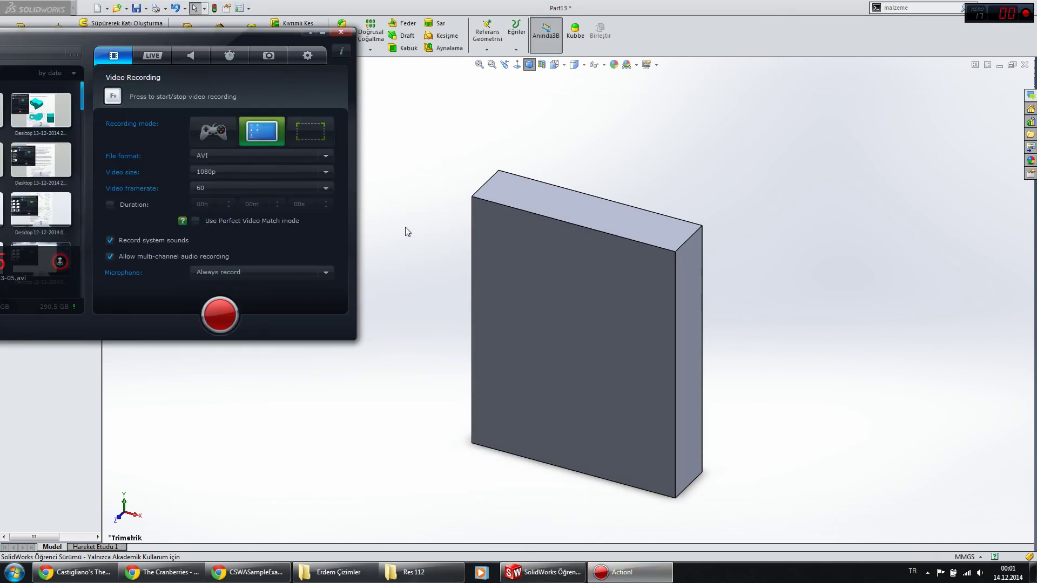